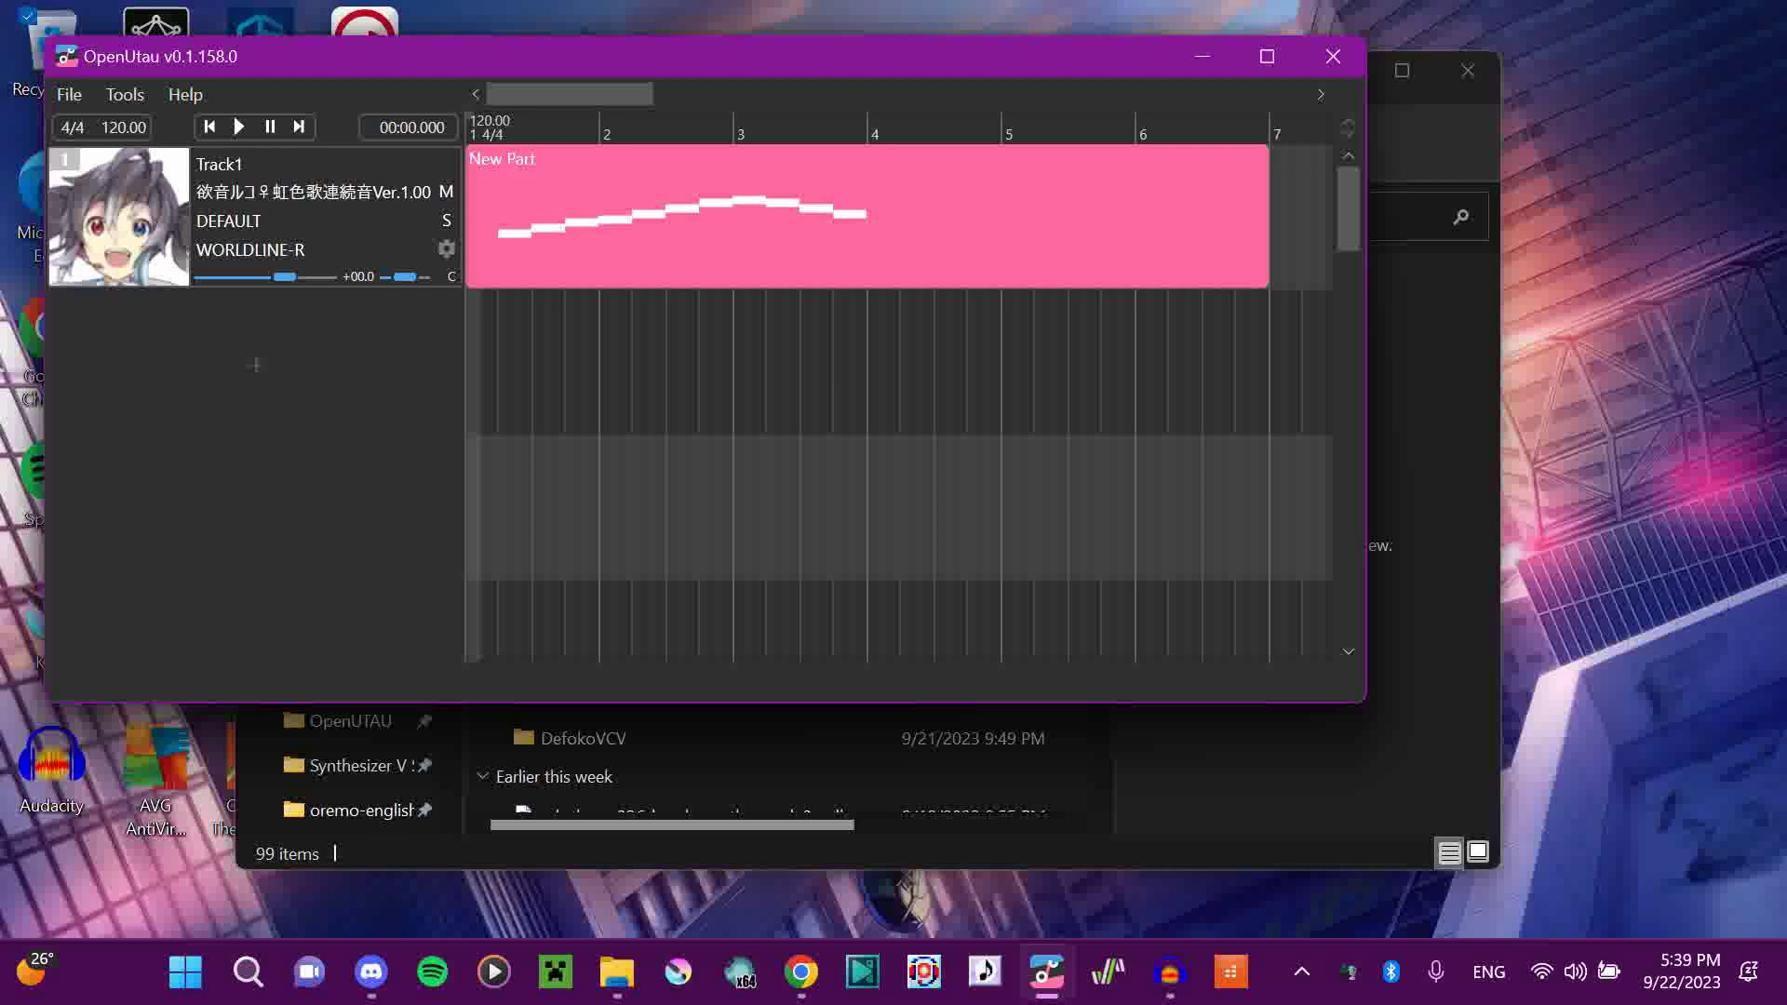
- Play the song in OpenUtau, rewind to the start, and close the New Part note editor
key("space")
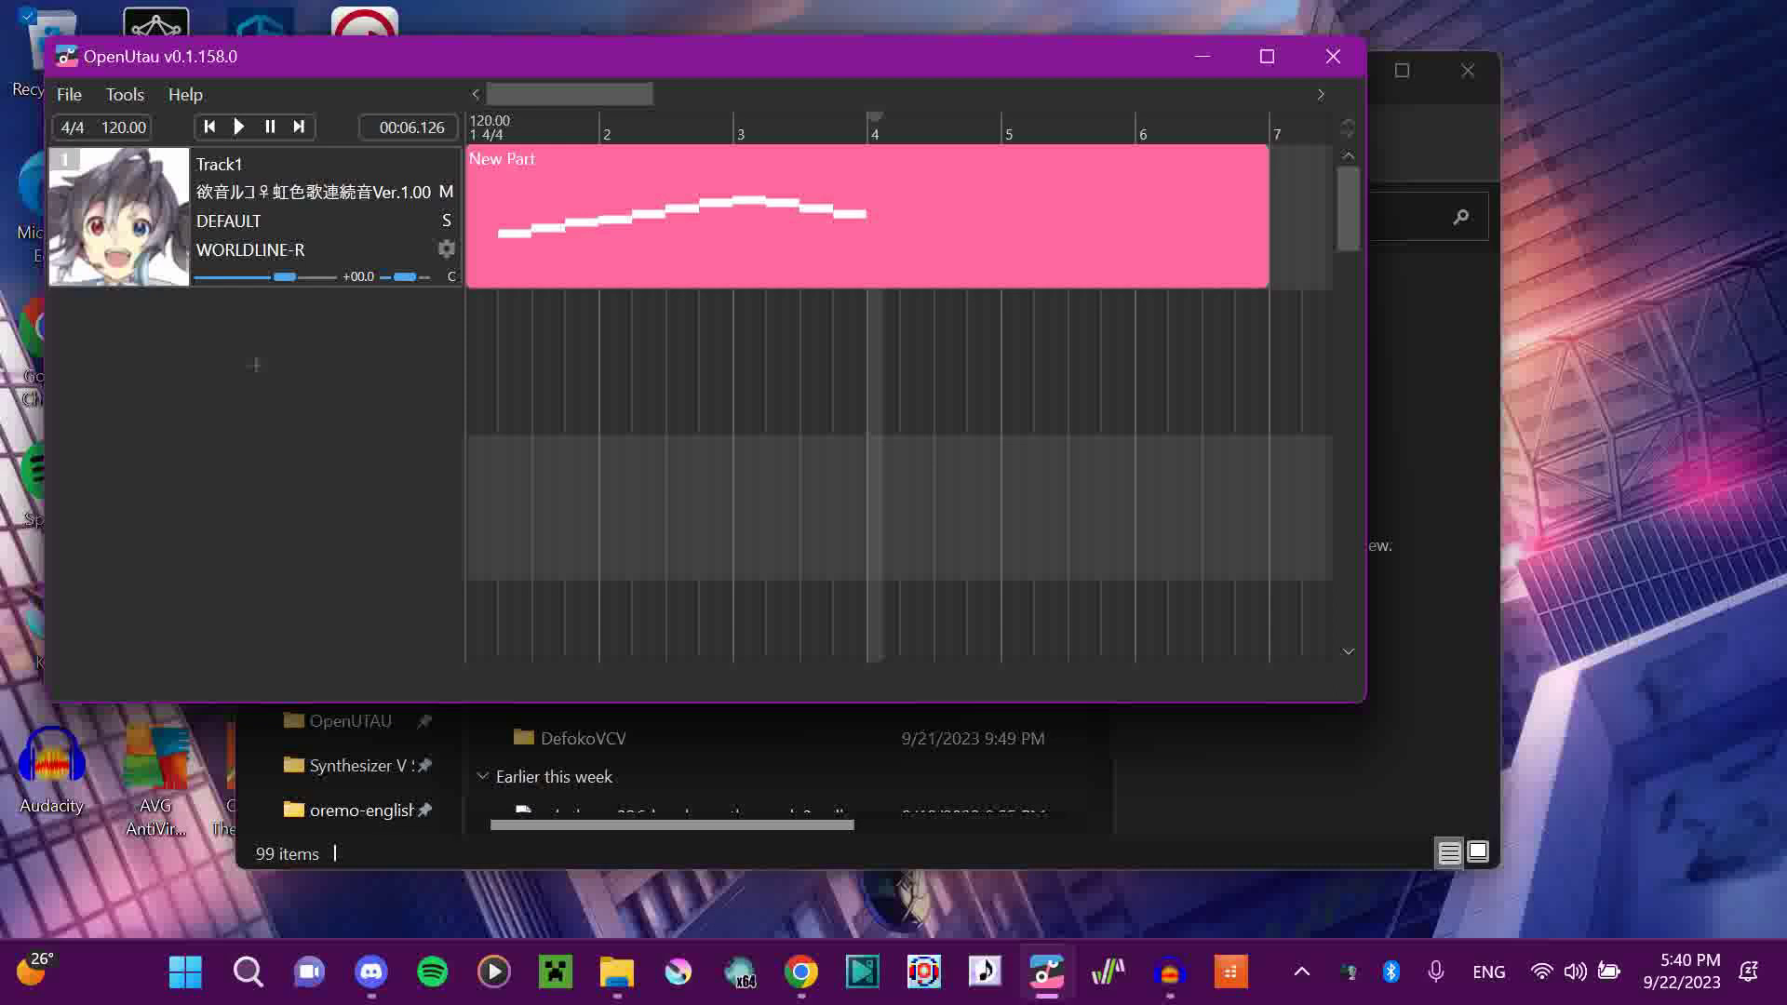
key("Home")
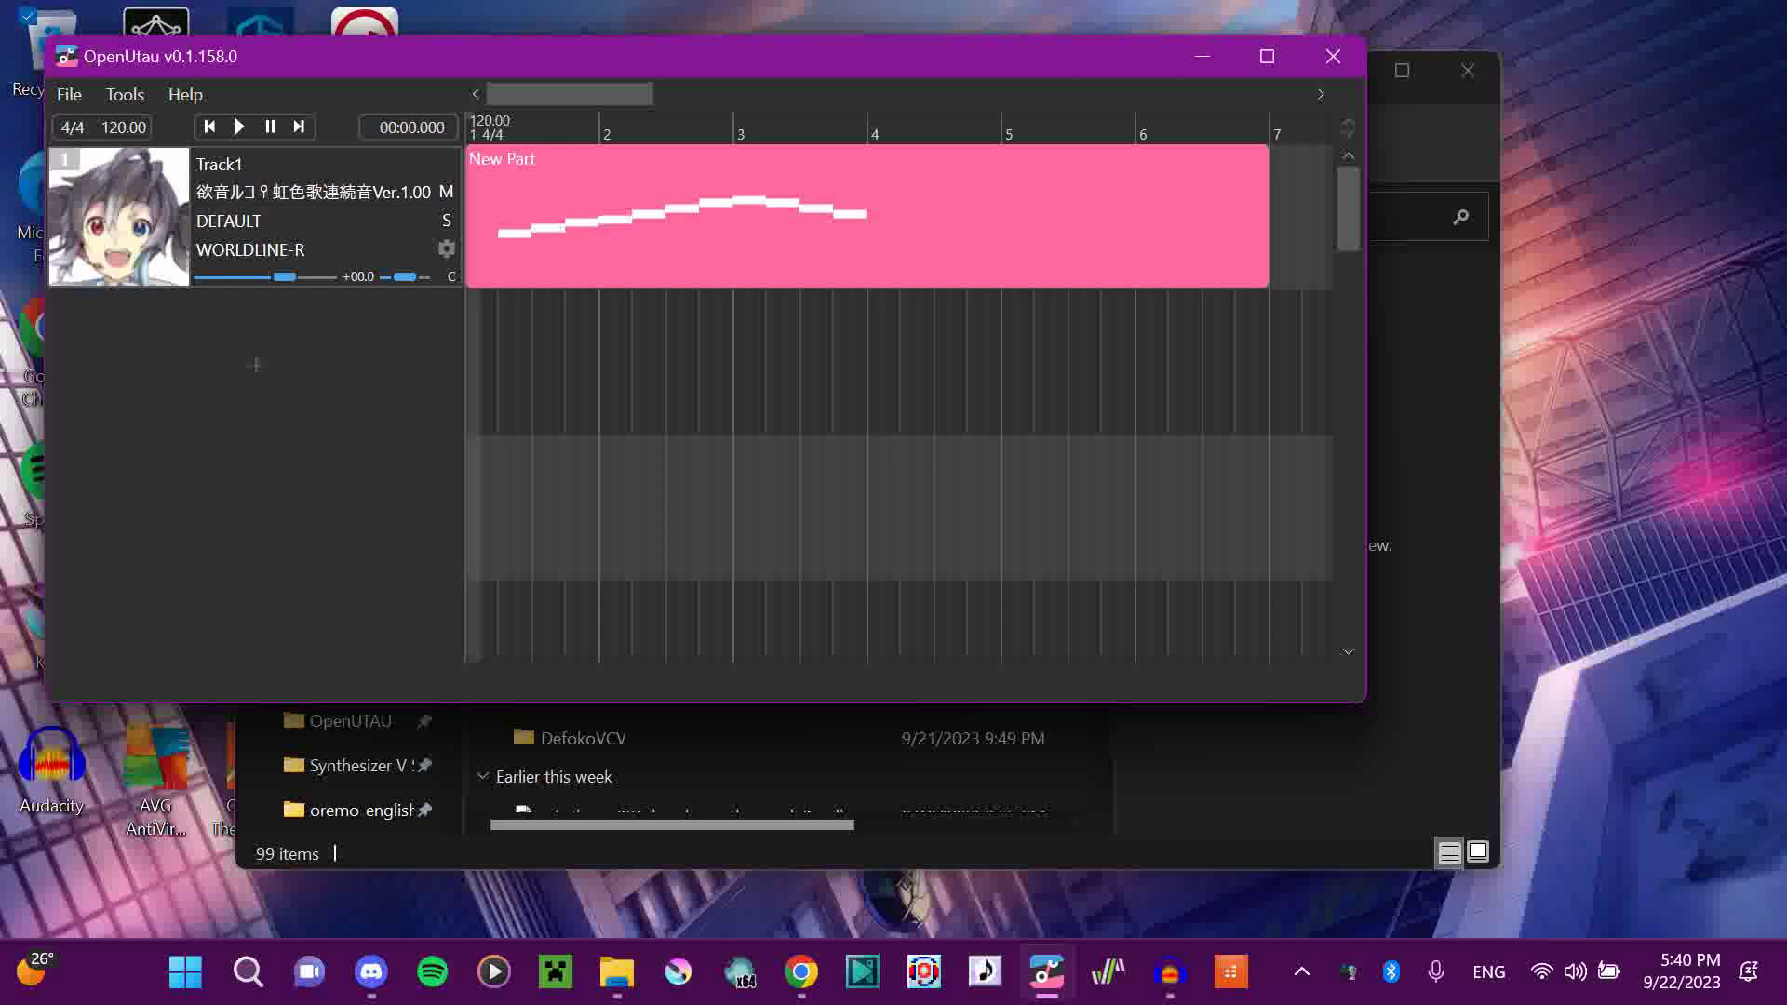
left_click(1201, 852)
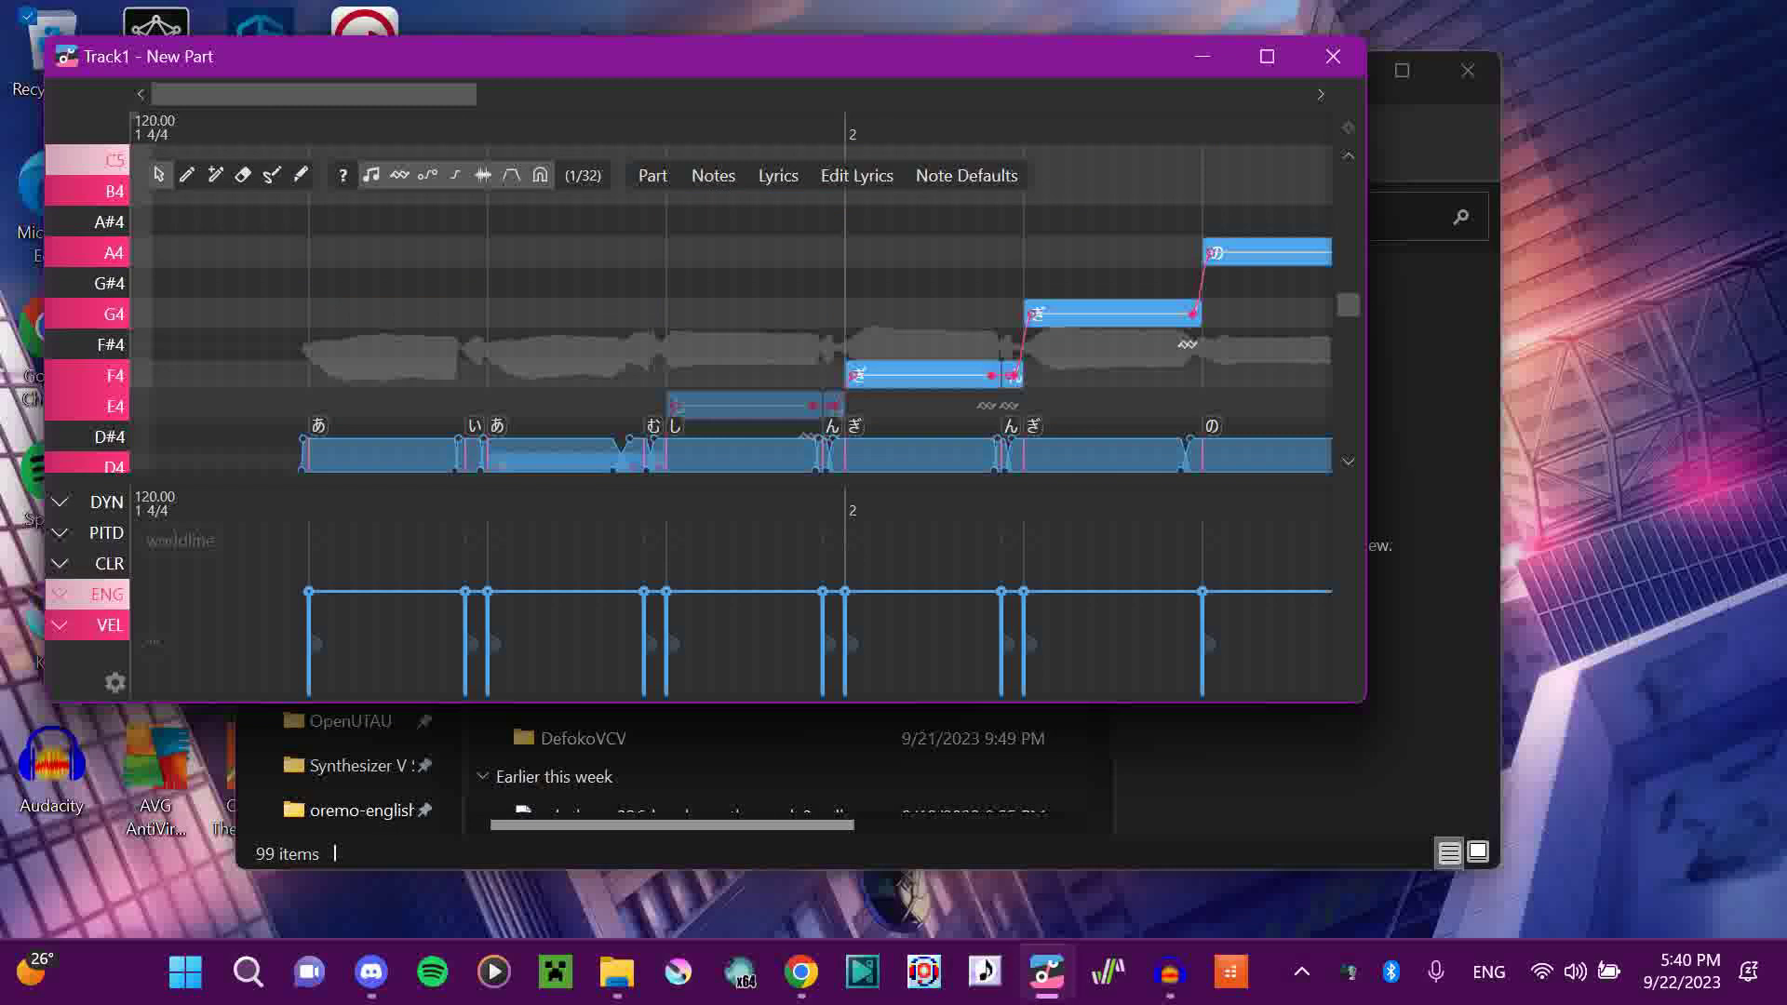
left_click_drag(315, 94, 663, 94)
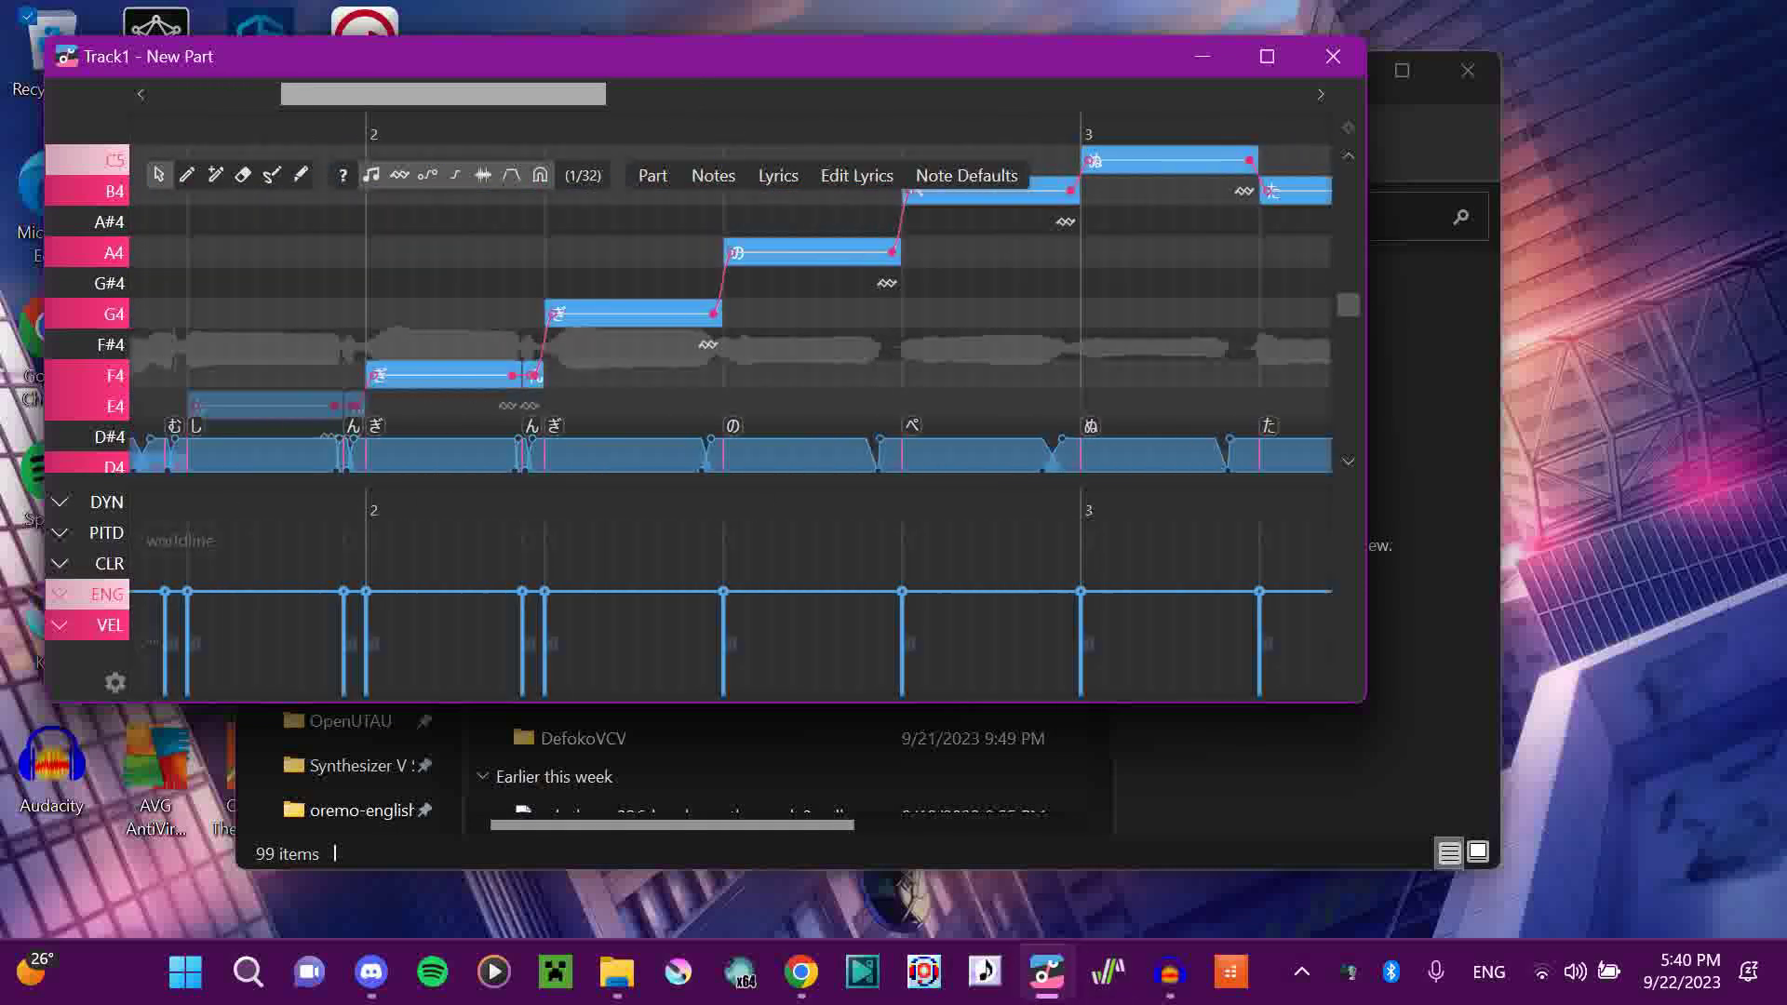
left_click_drag(663, 93, 443, 94)
left_click(1334, 57)
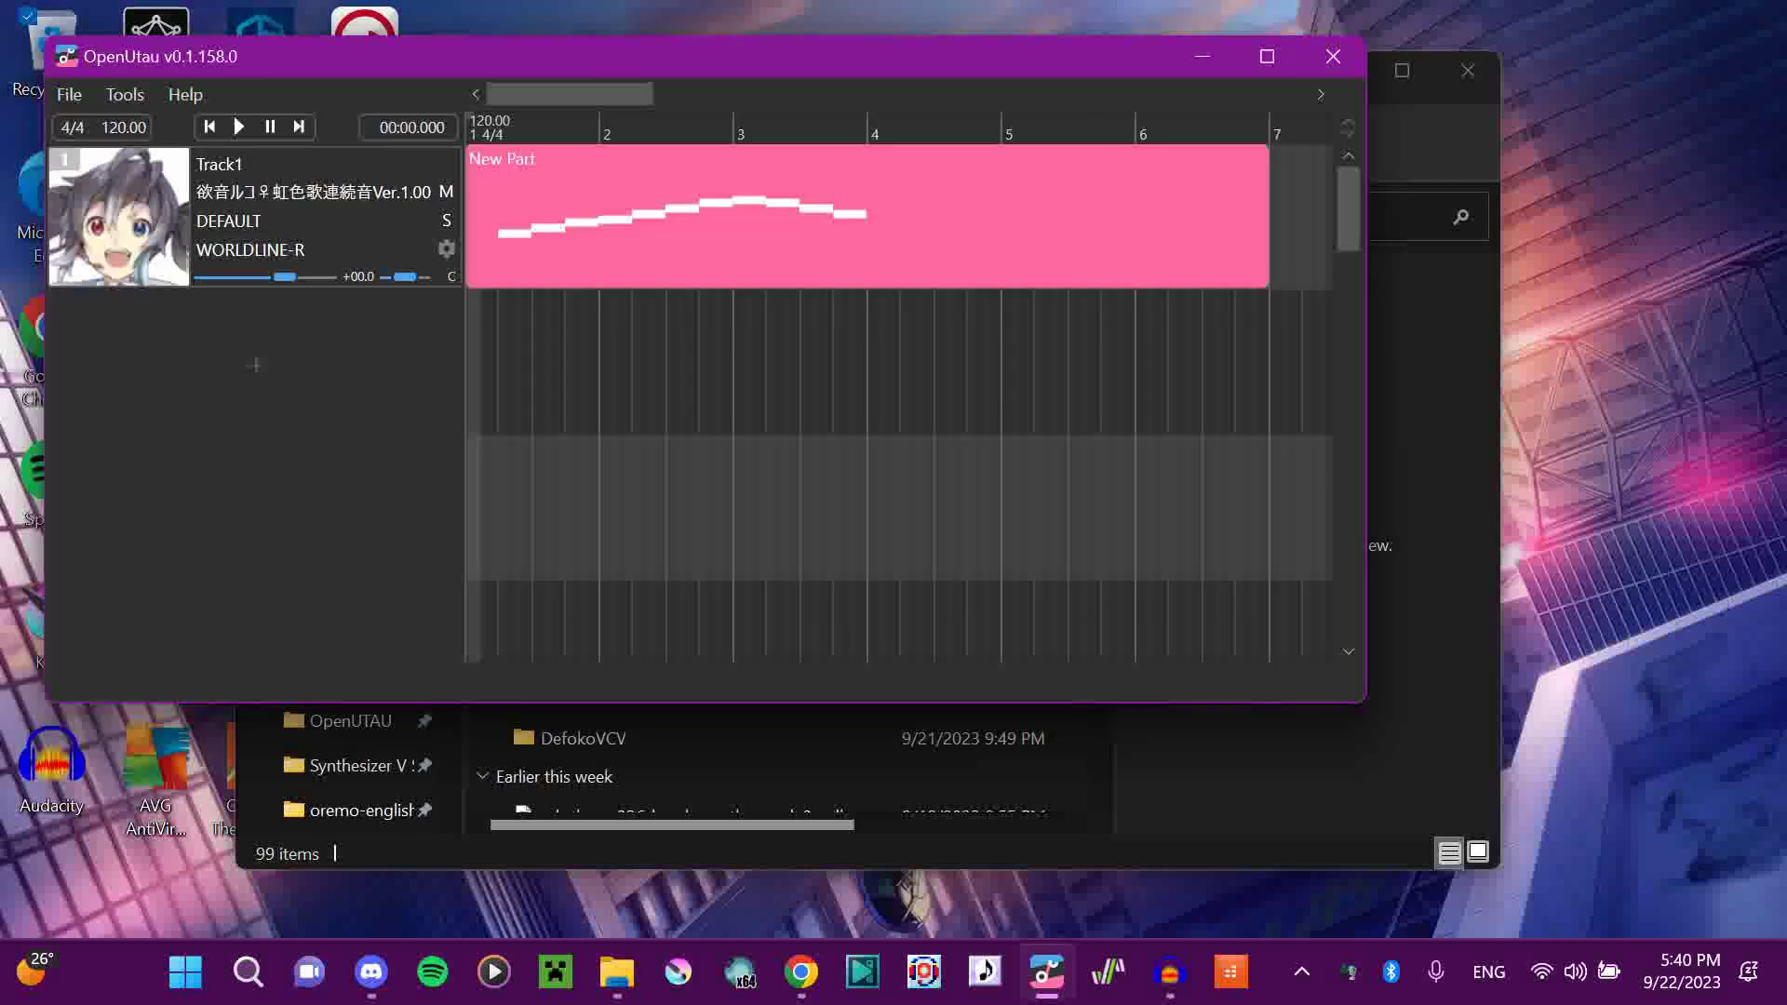
- Extract the wavtool4vcv20141117 archive into its own folder in Downloads
left_click(619, 972)
left_click(586, 354)
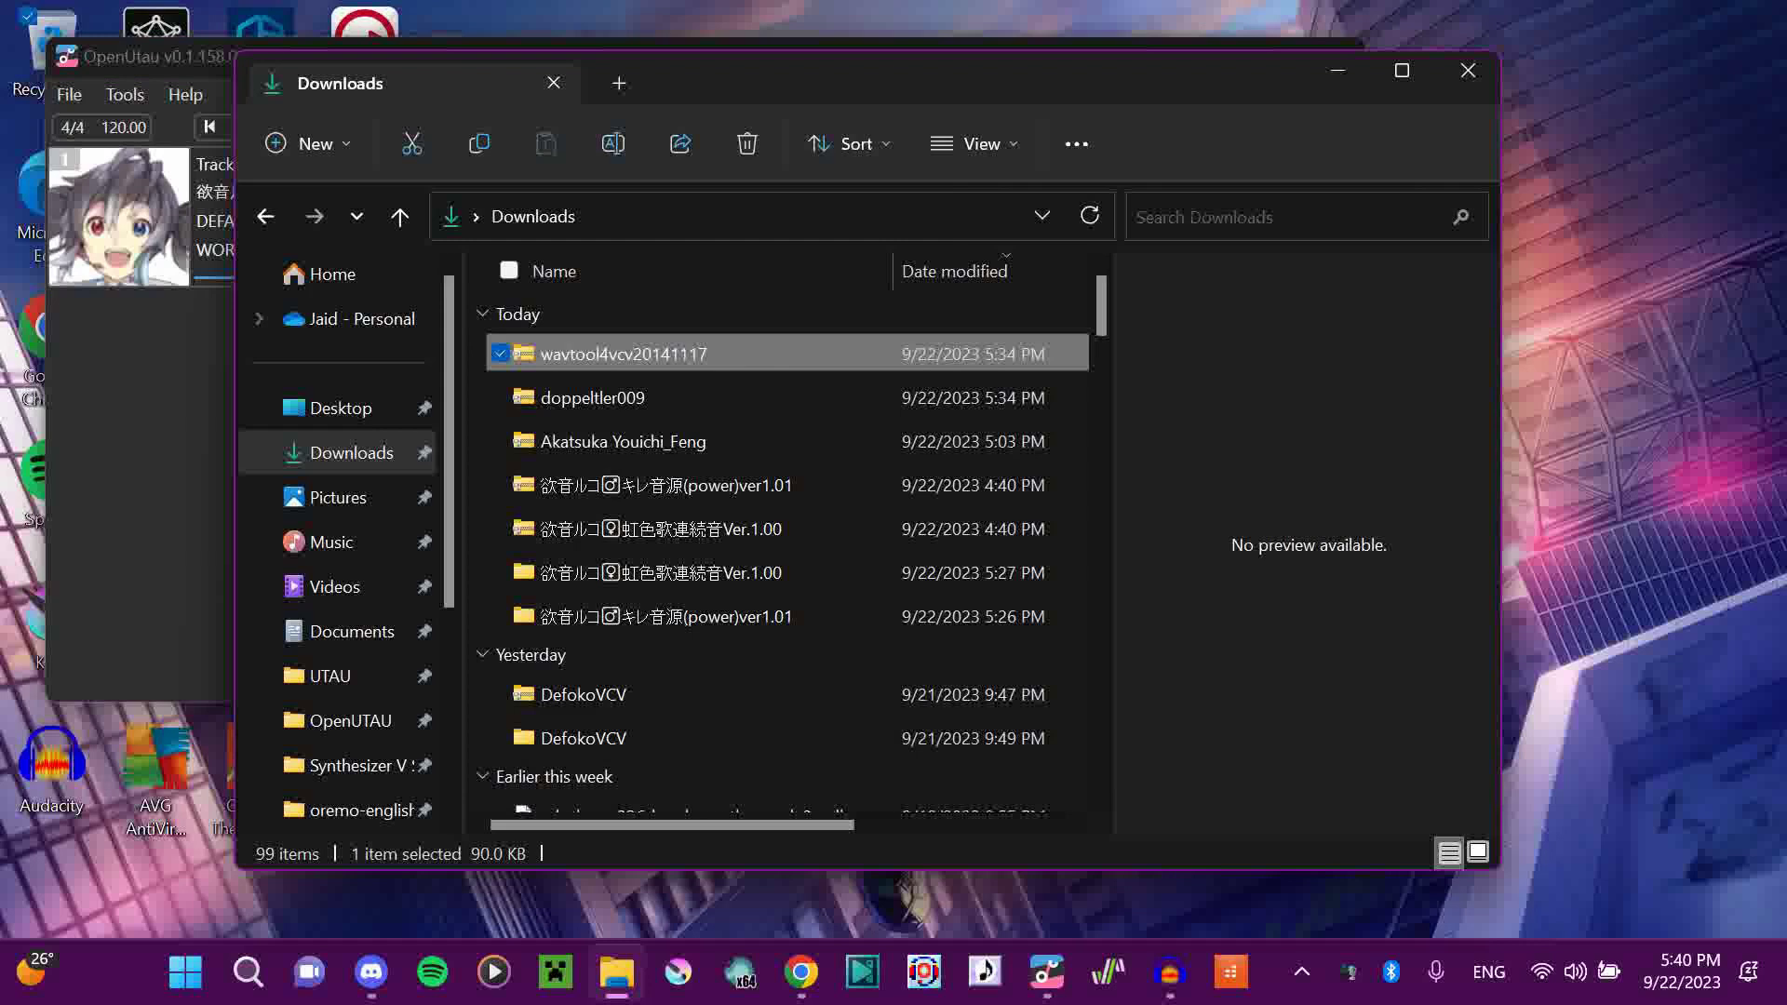
right_click(586, 353)
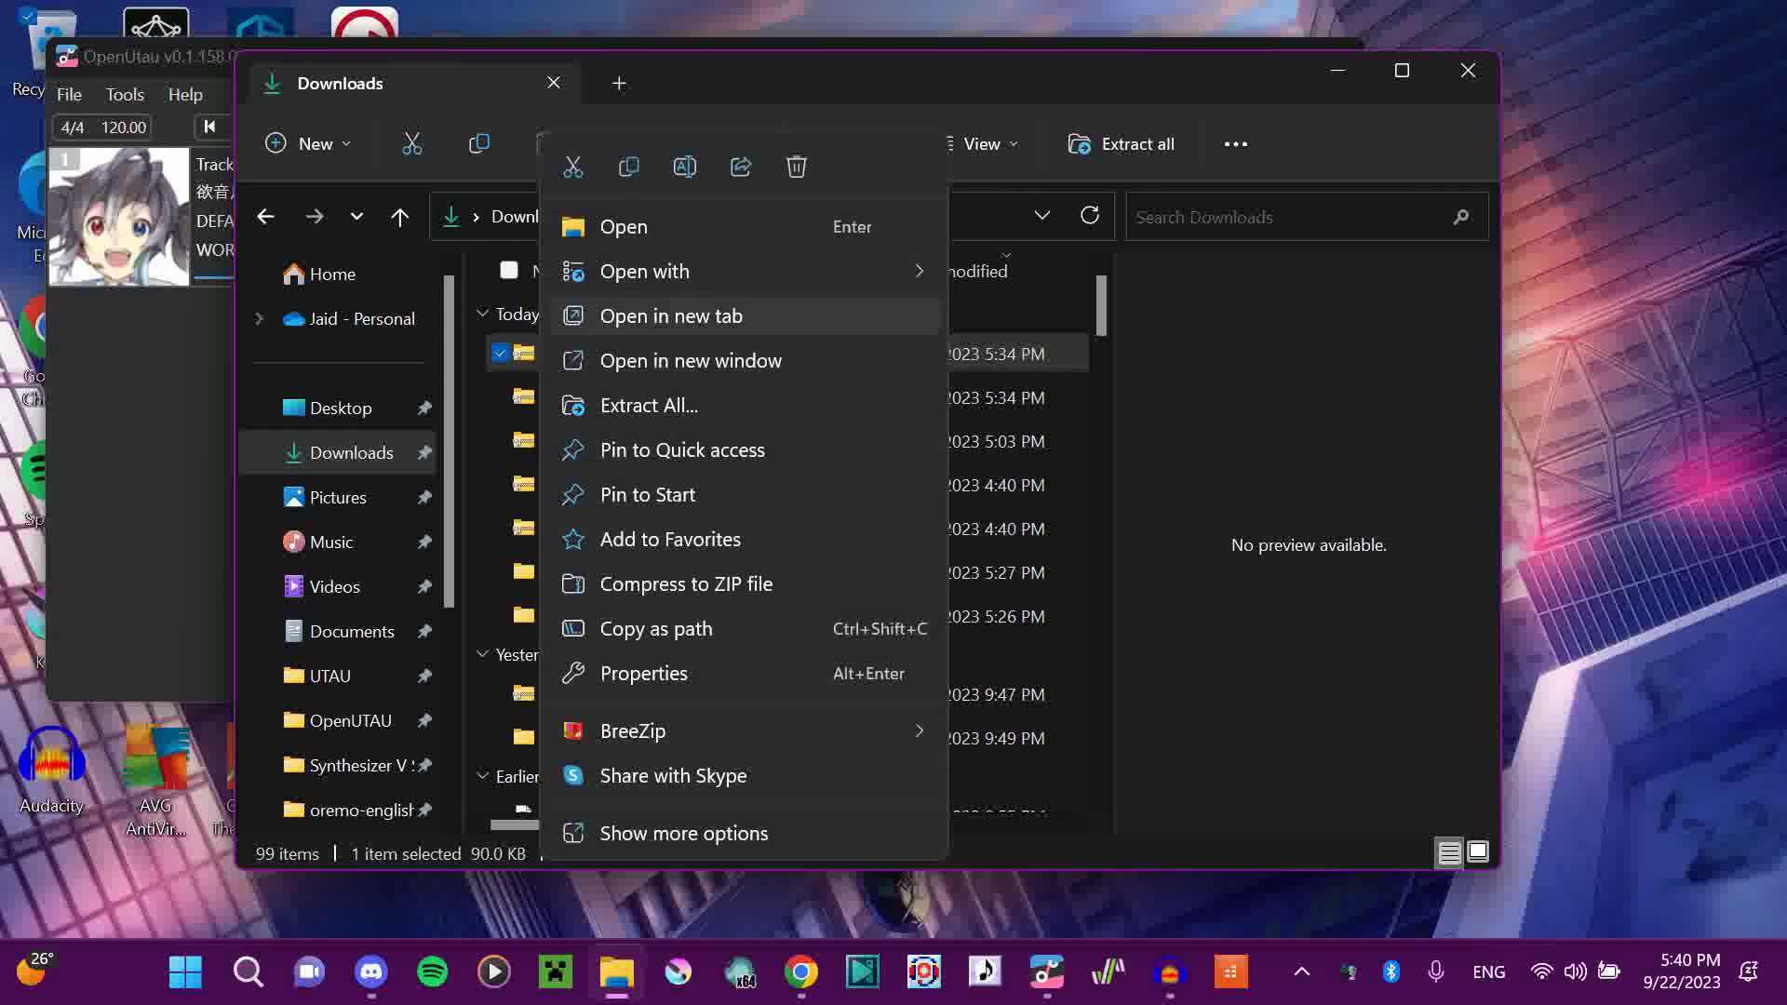
left_click(649, 406)
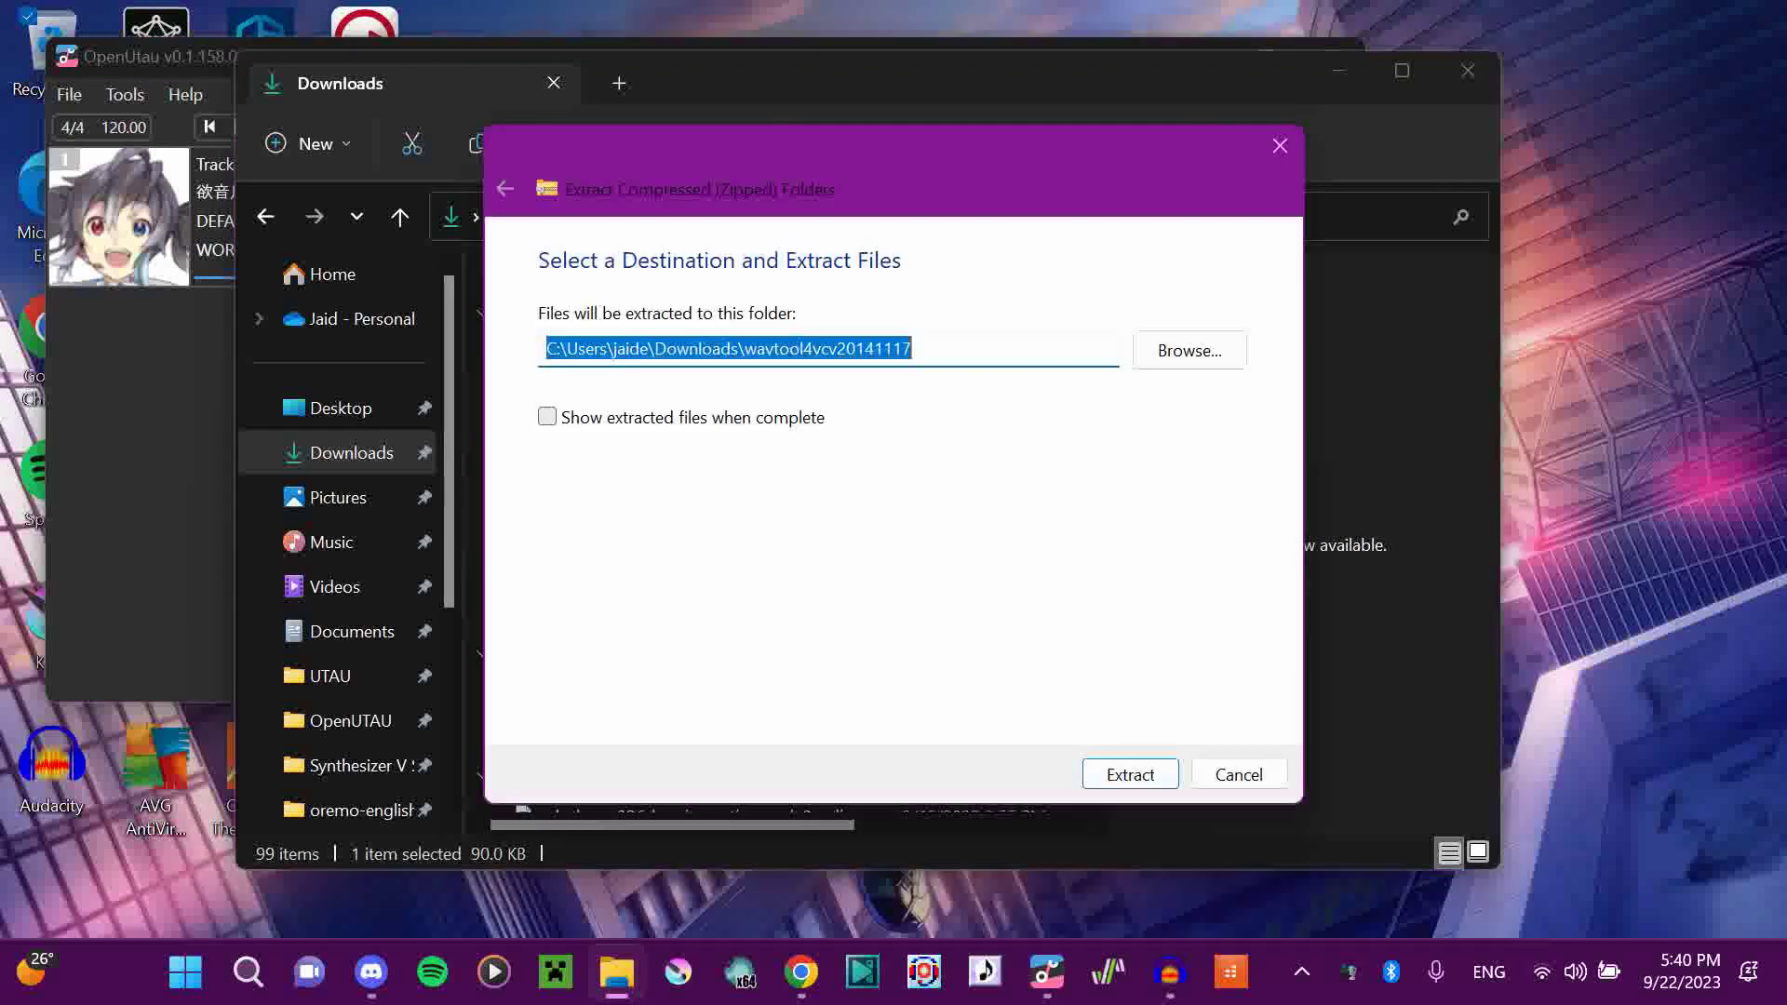
left_click(1130, 774)
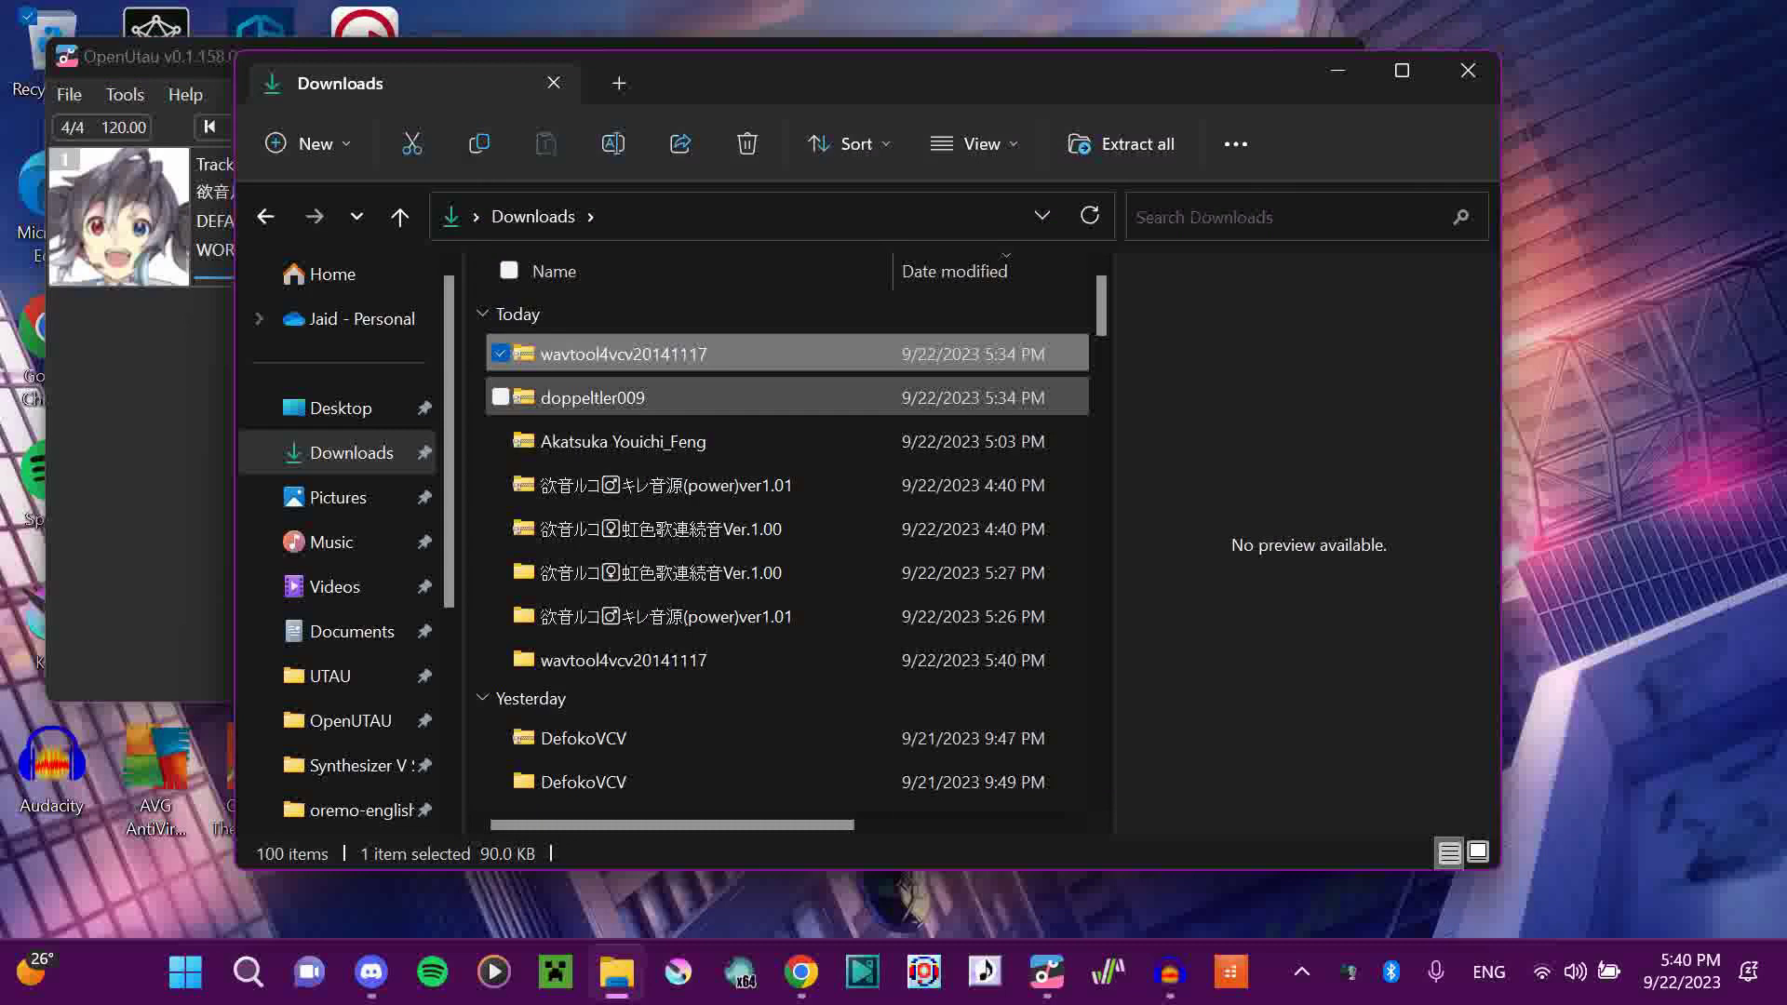
- Extract the doppeltler009 archive into a doppeltler009 folder in Downloads
left_click(687, 402)
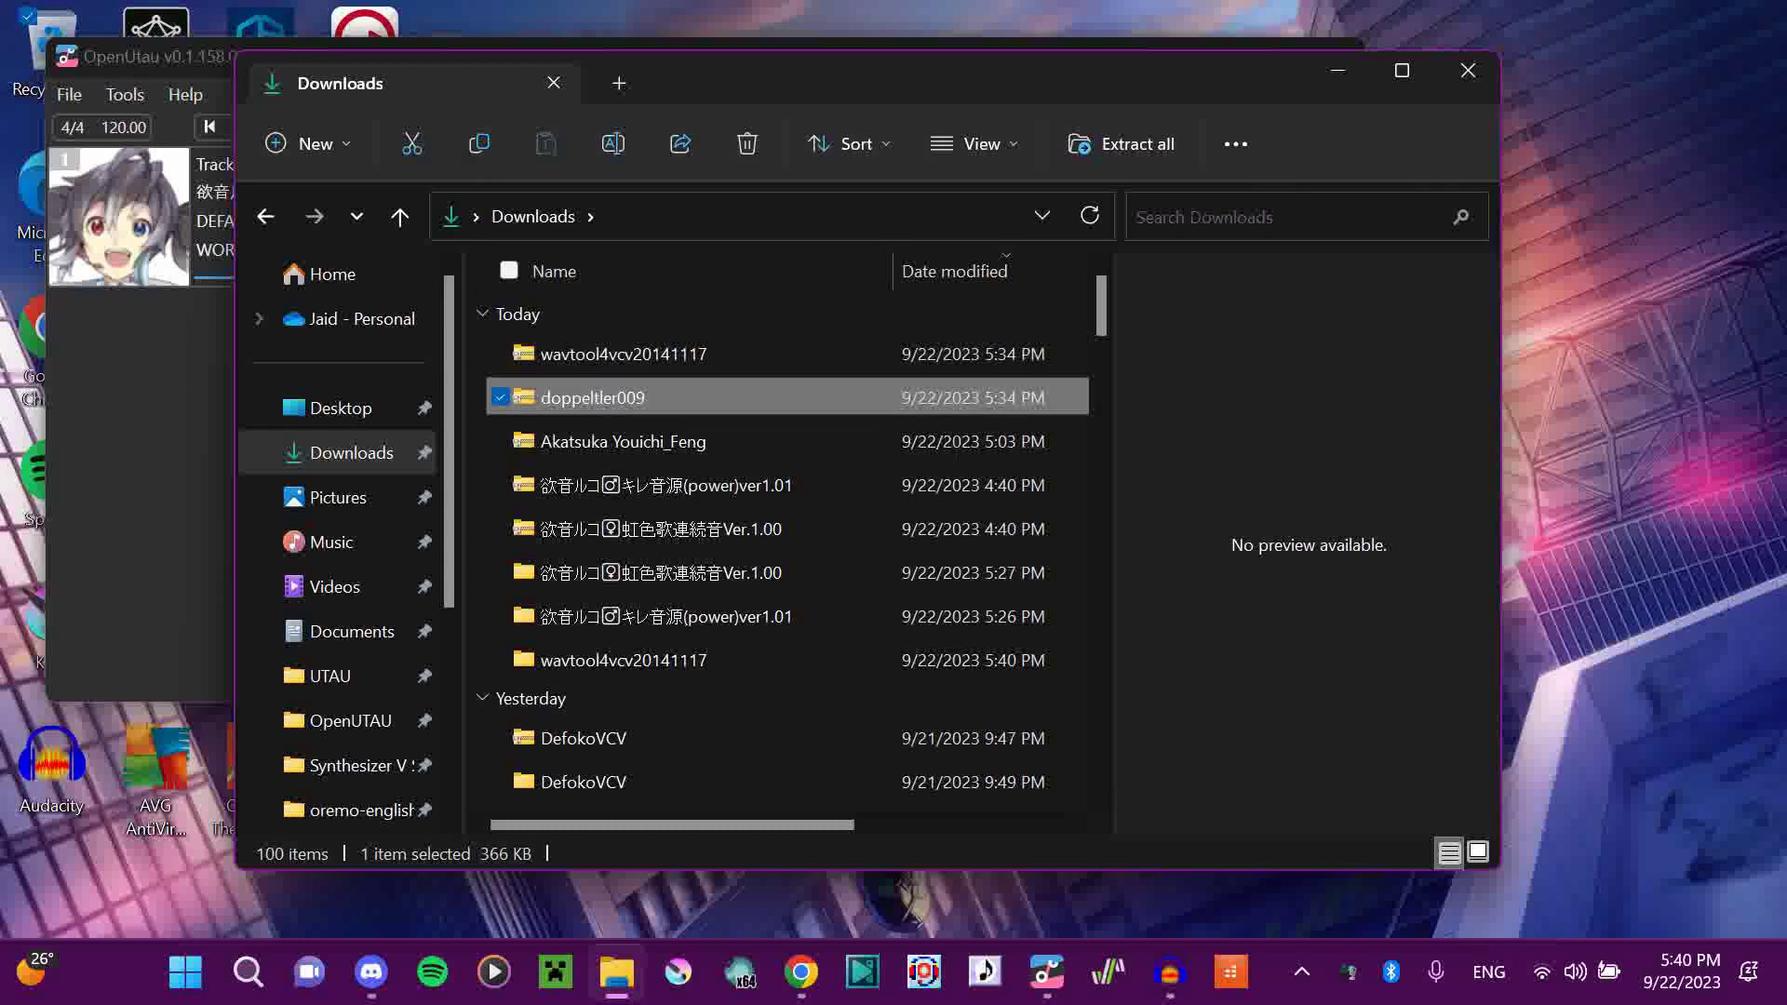
right_click(687, 403)
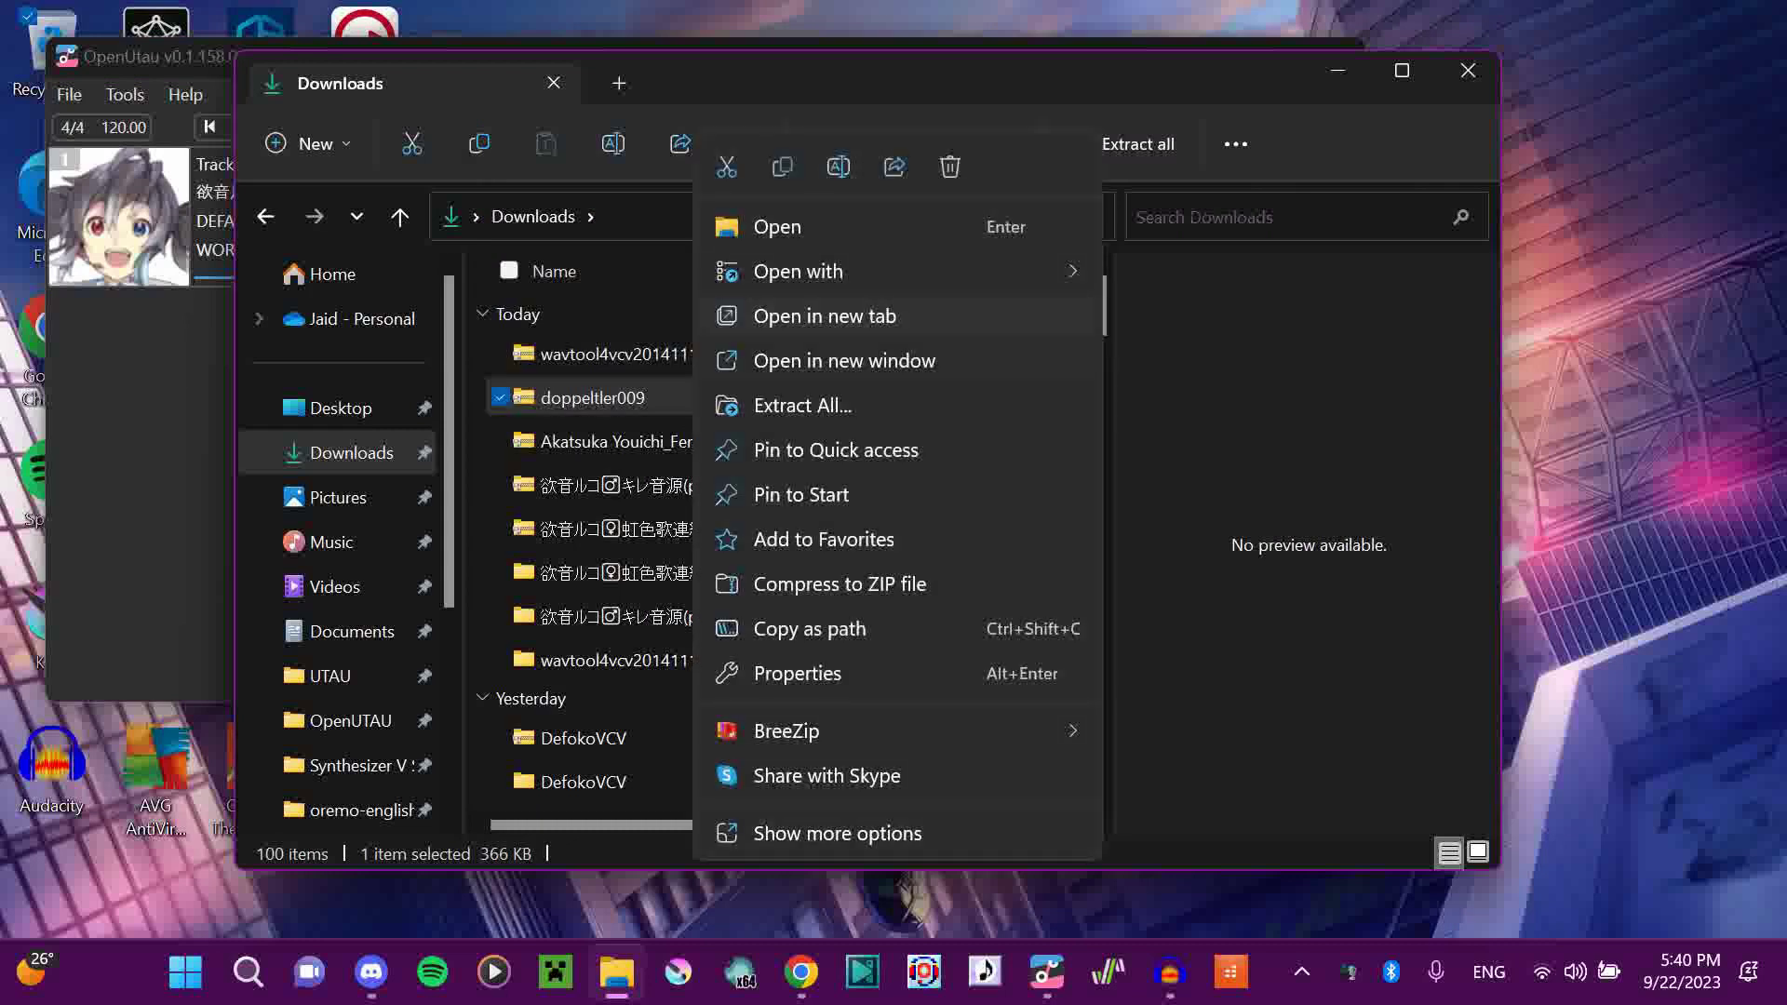
left_click(802, 405)
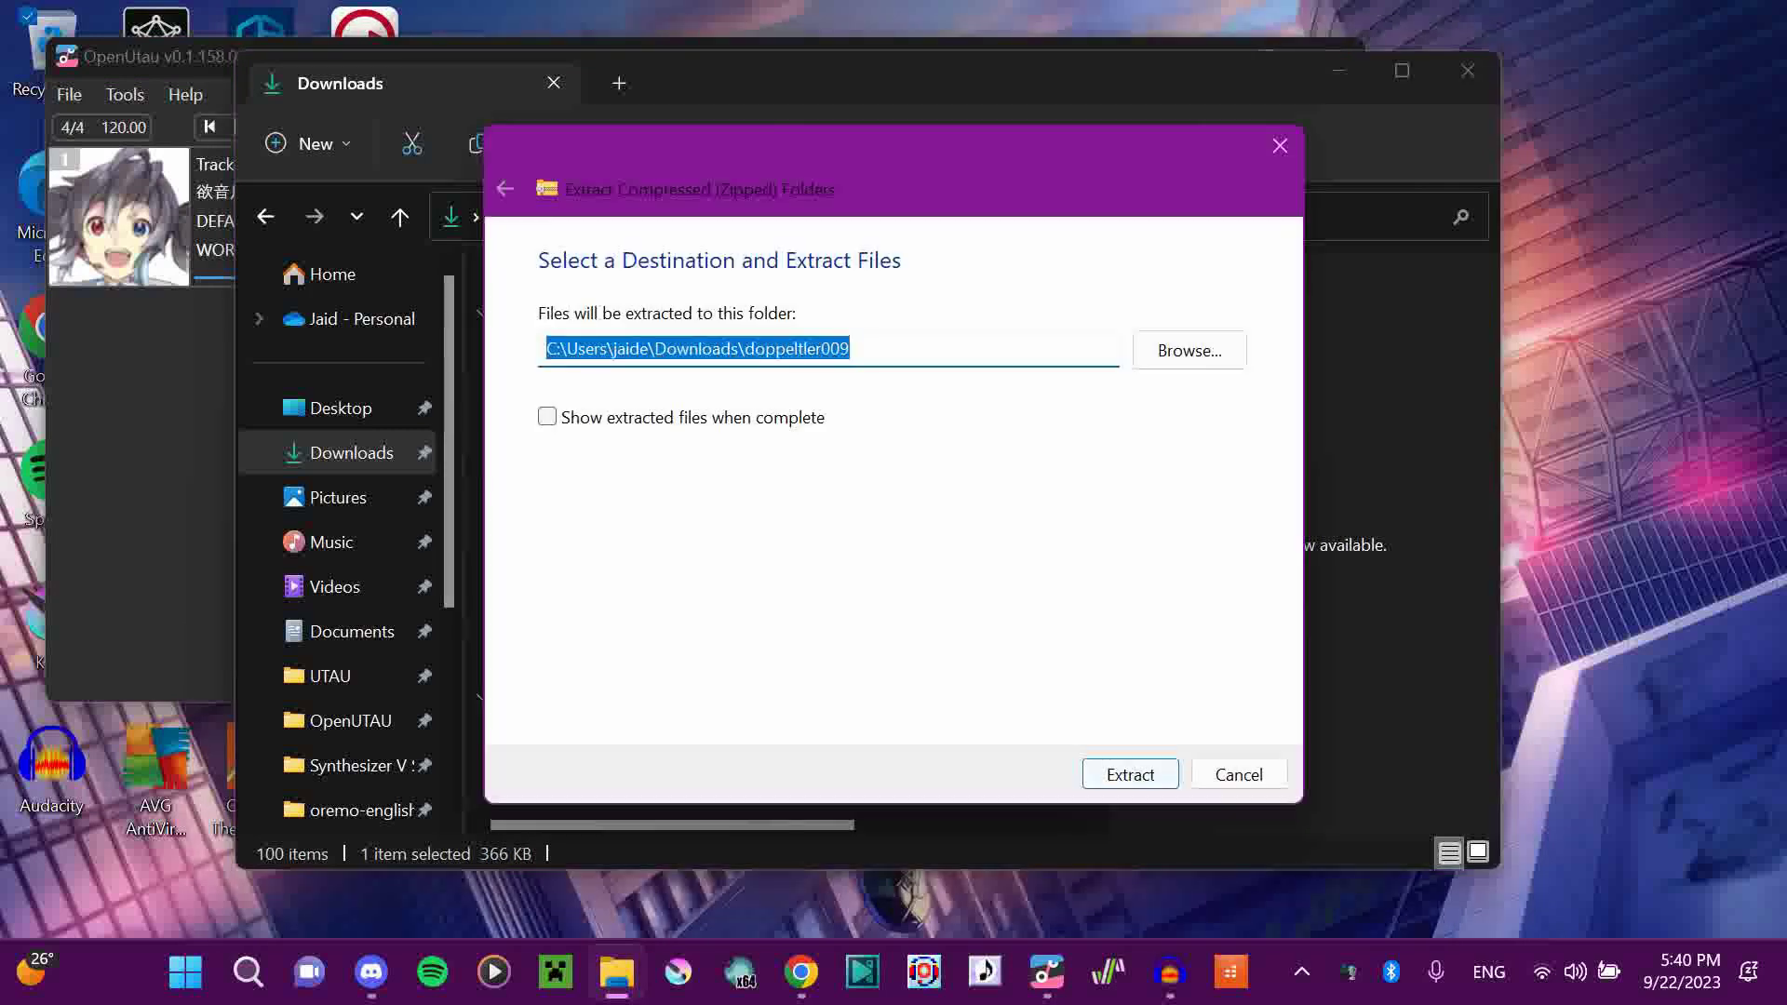
left_click(1130, 774)
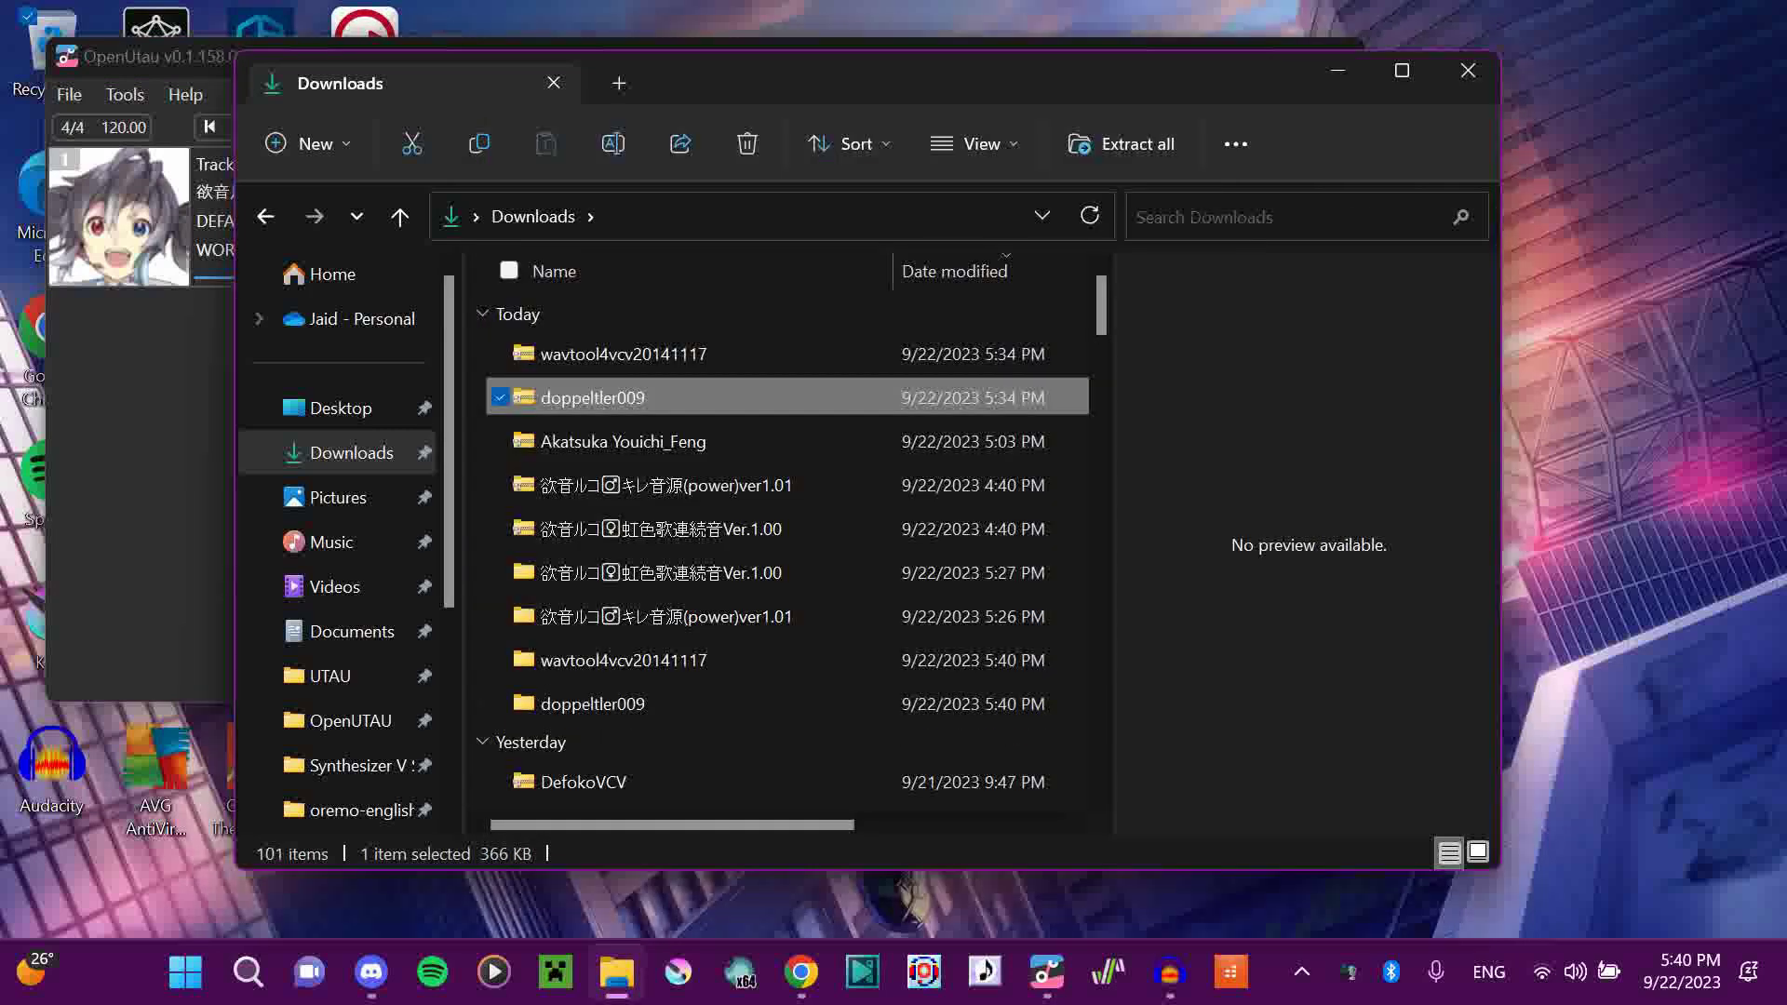
- Copy wavtool4vcv from the extracted folder into Documents > OpenUTAU > Wavtools
double_click(625, 659)
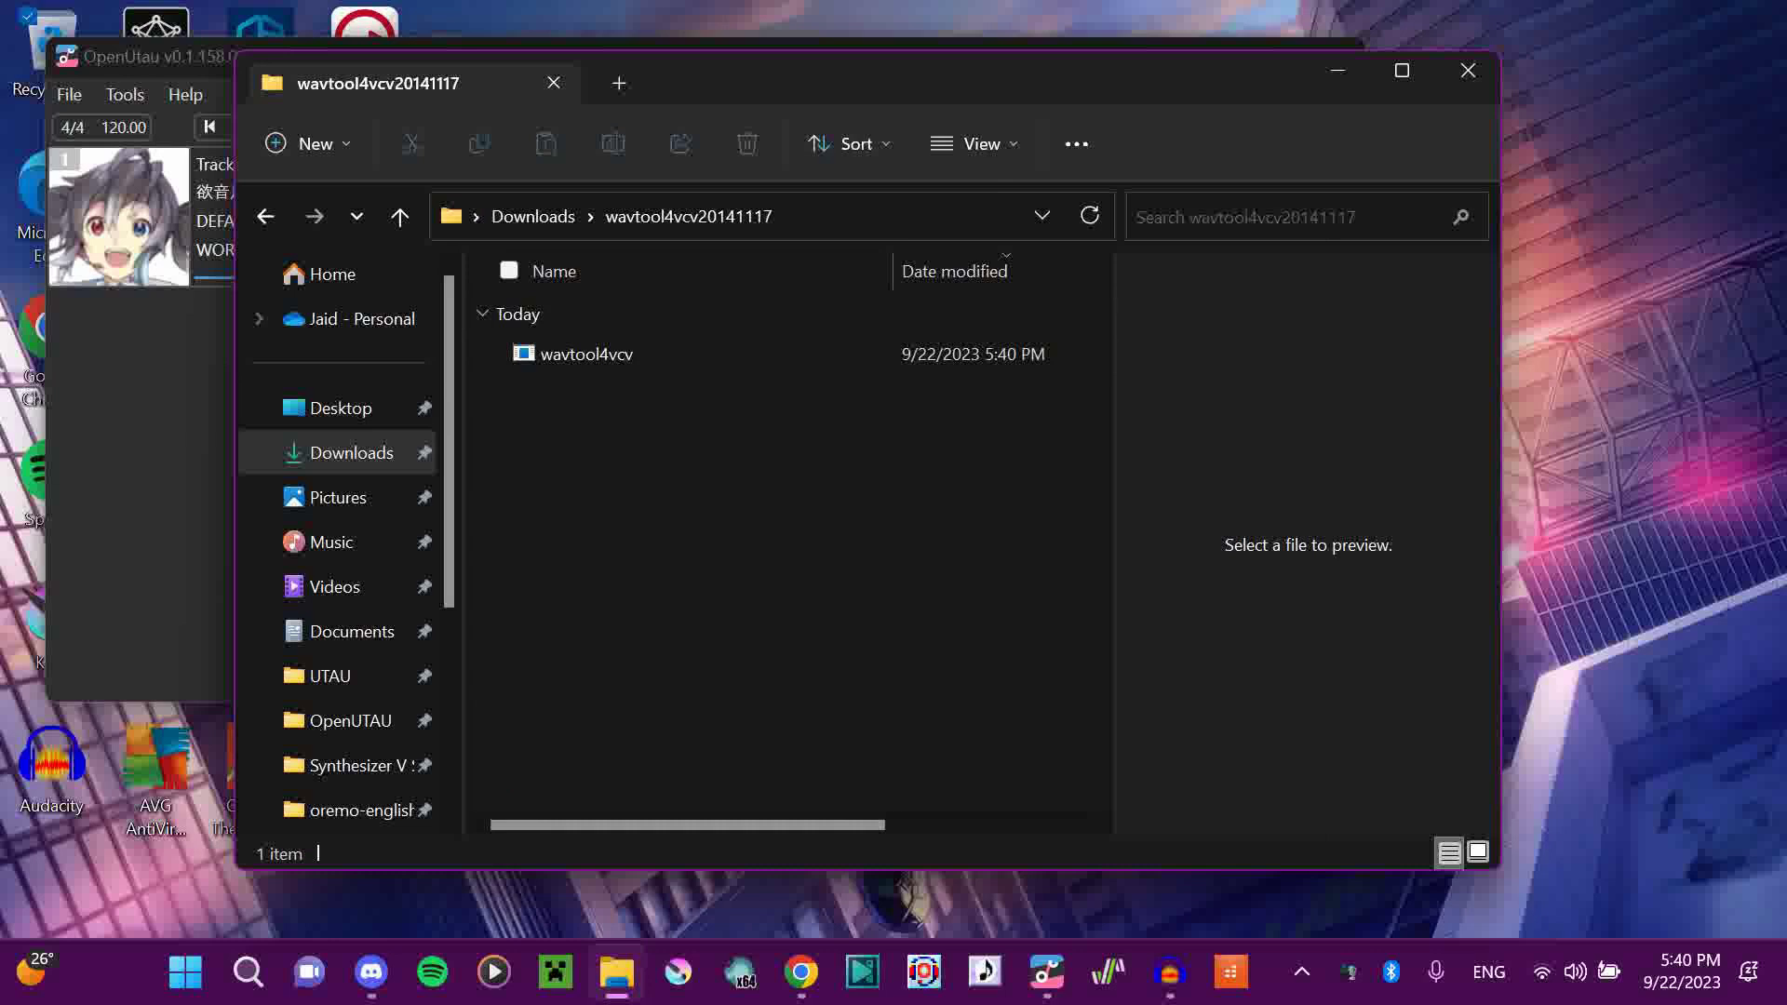
left_click(587, 354)
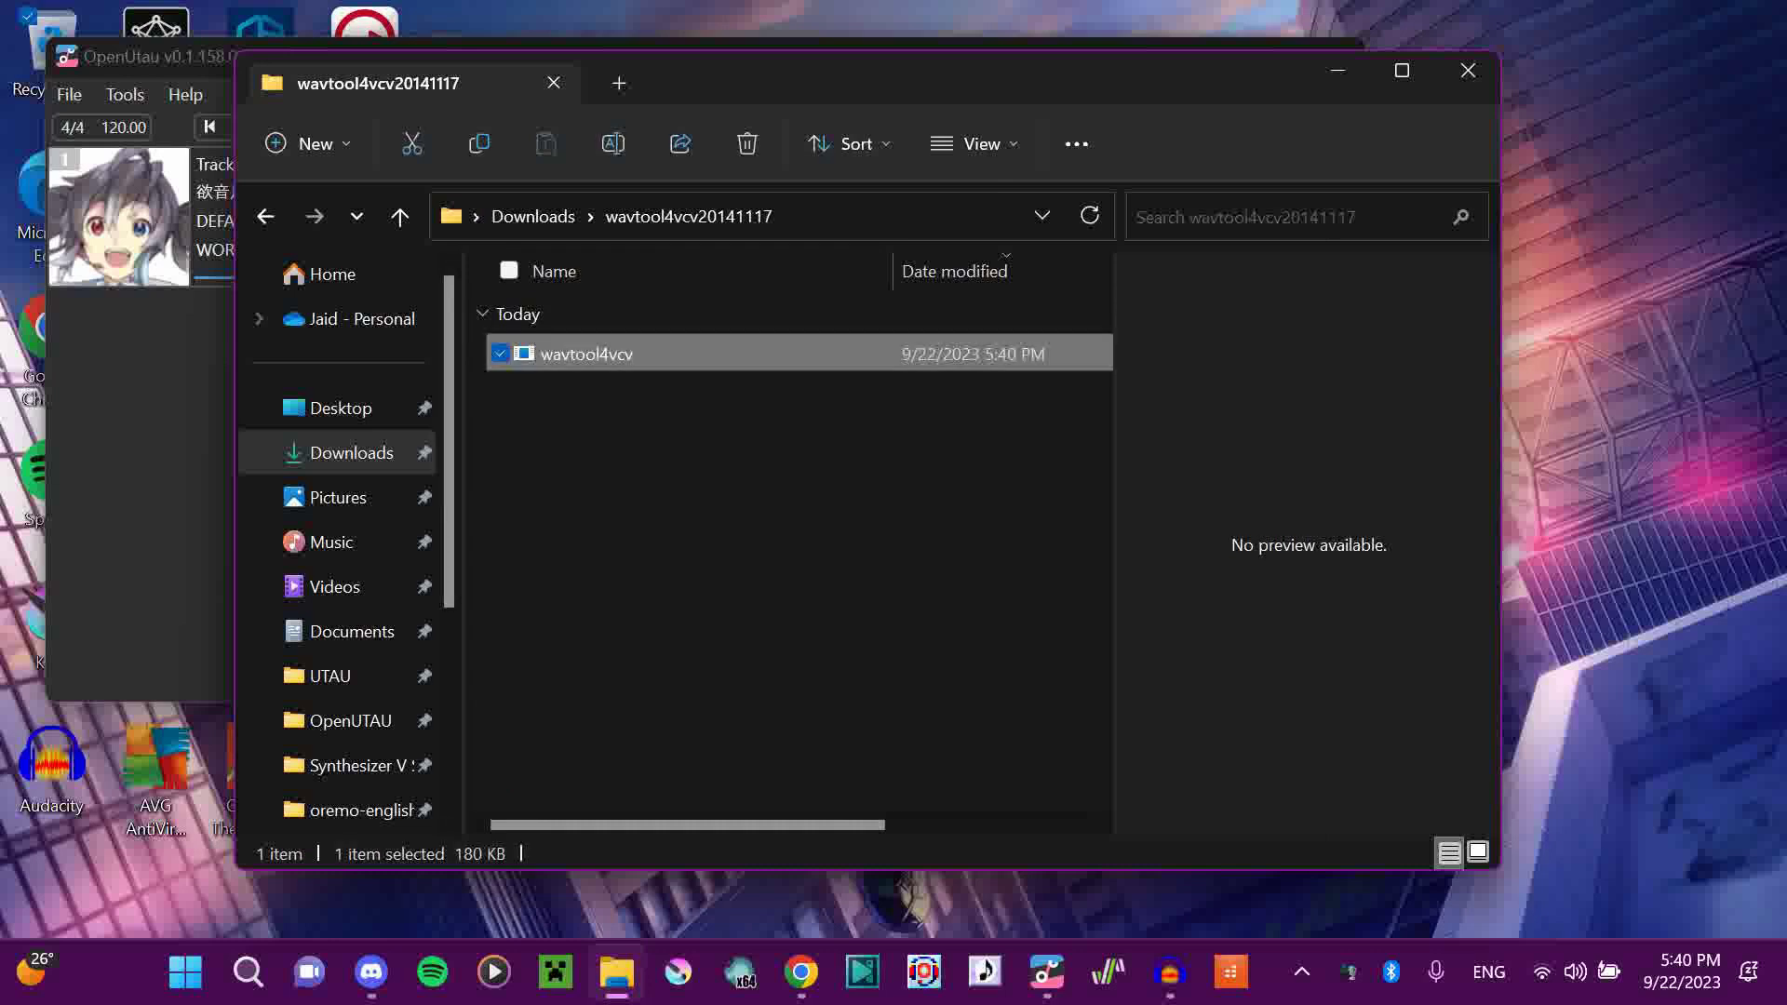
scroll(343, 560, "down", 3)
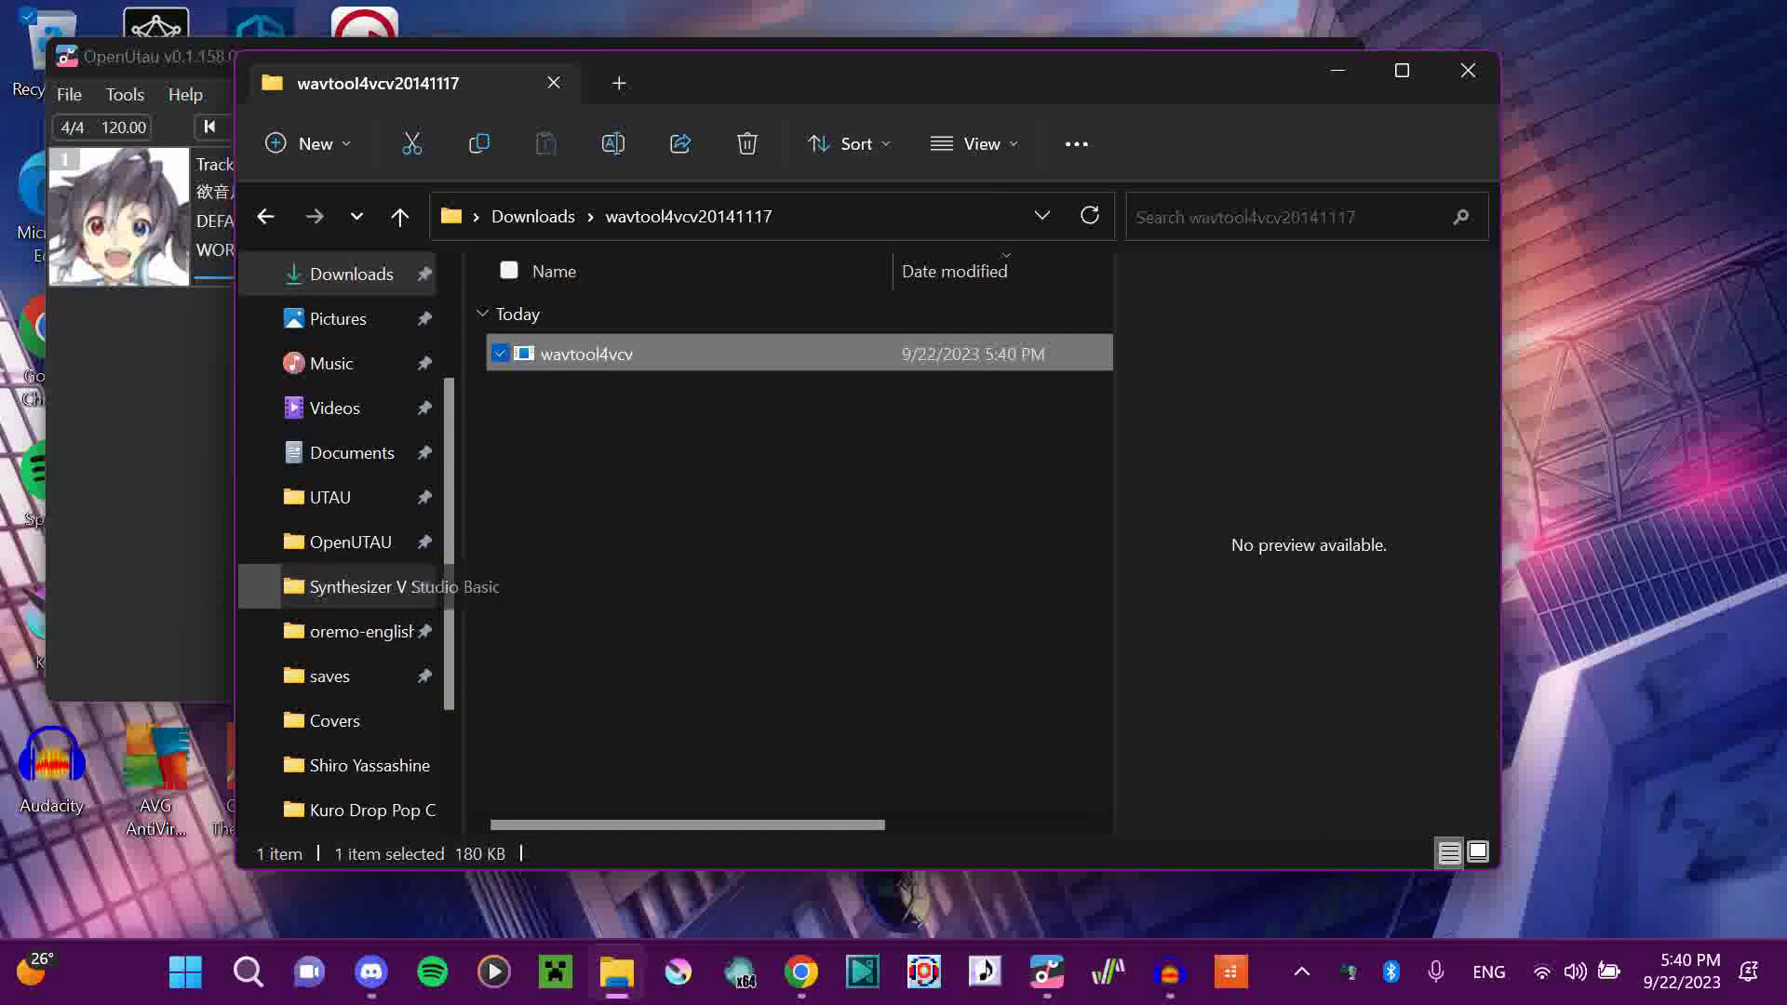
left_click(350, 541)
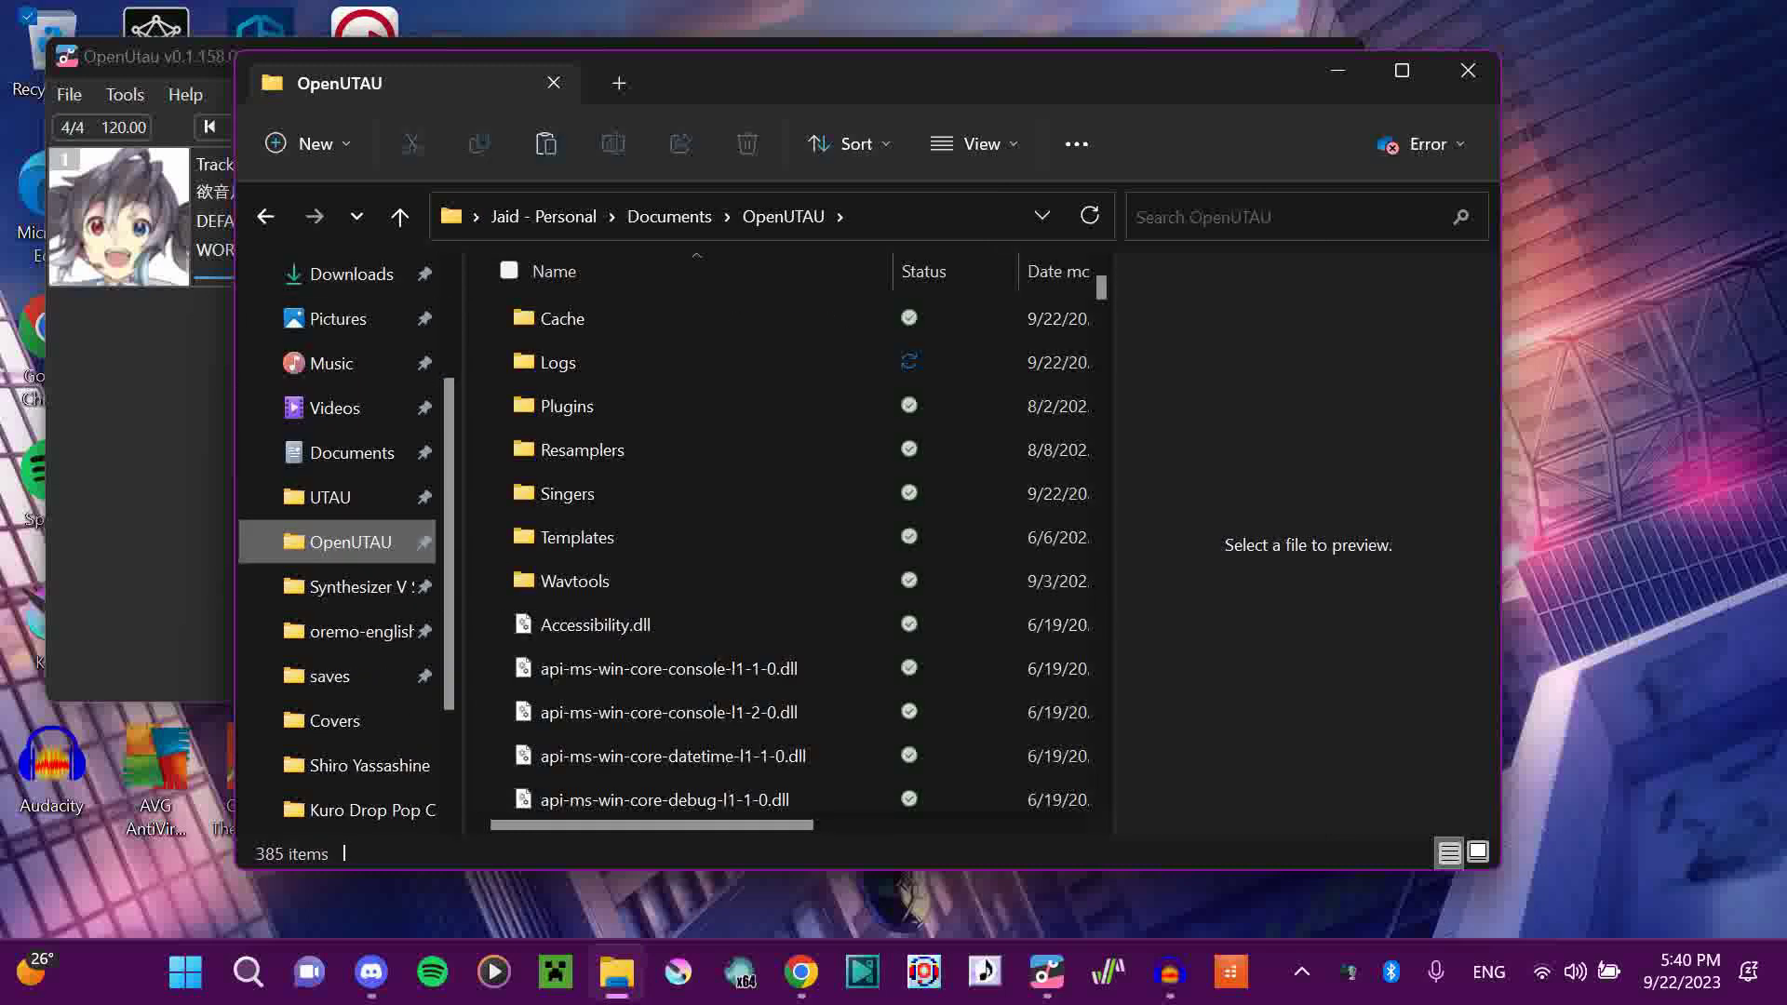
left_click(575, 582)
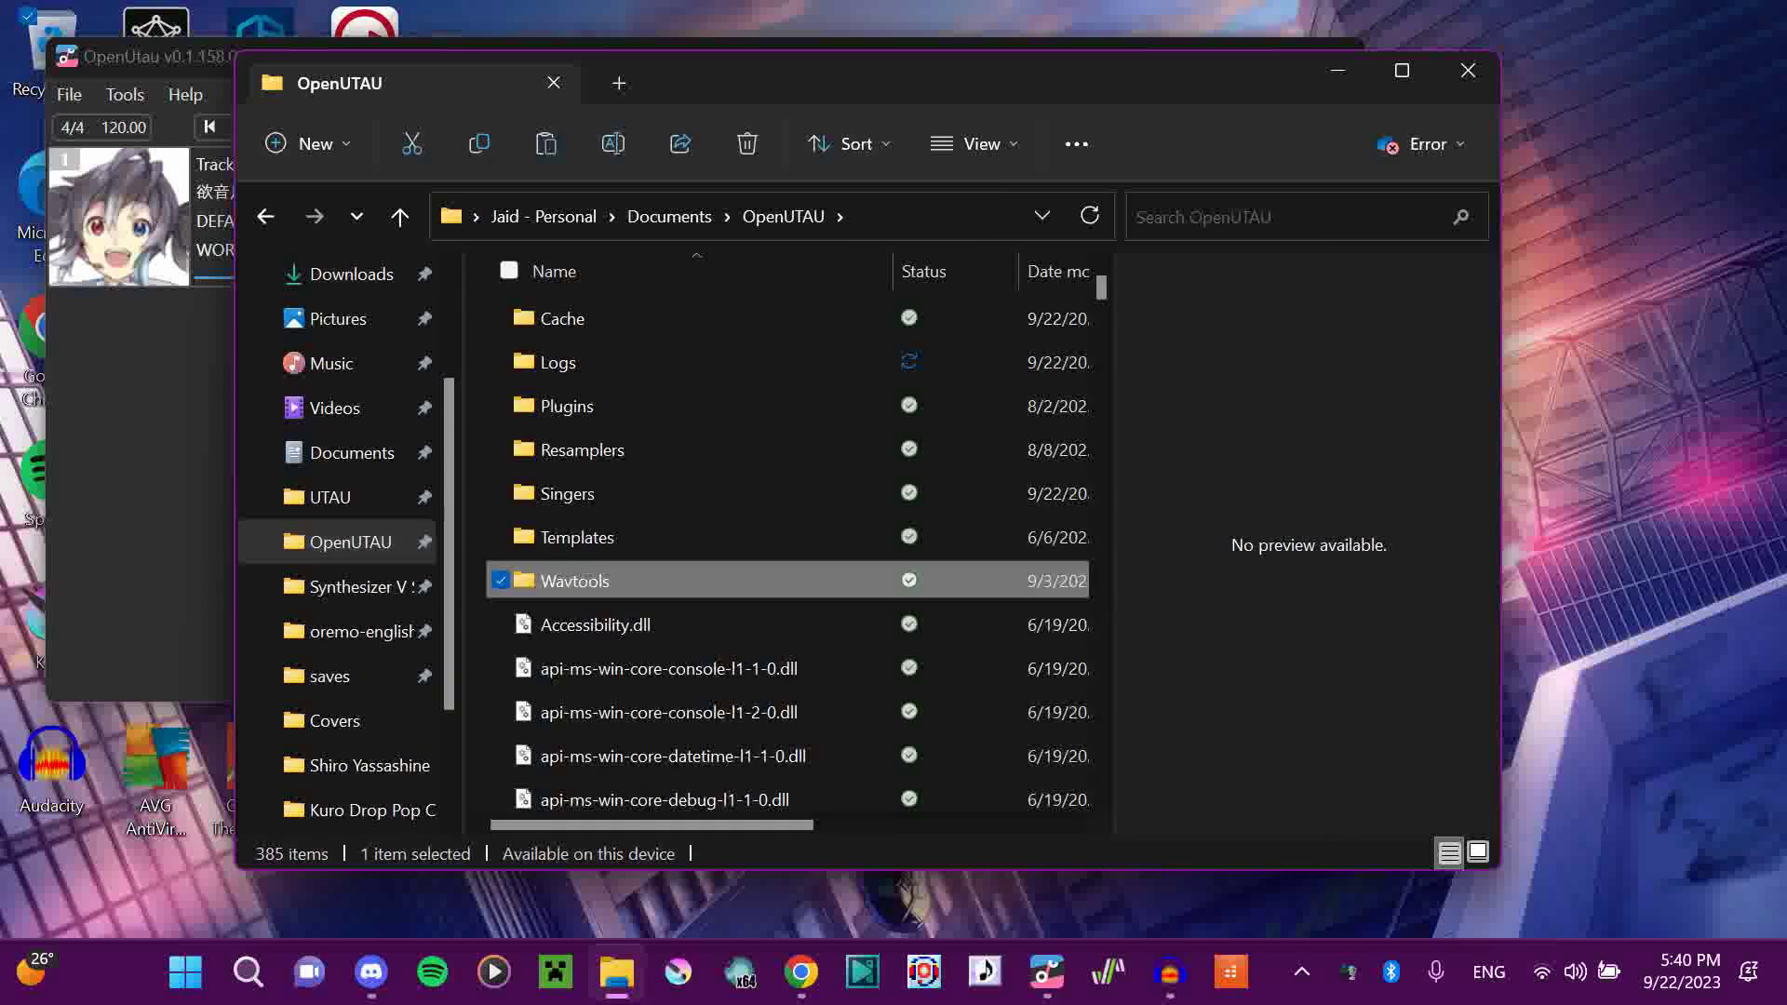
double_click(576, 581)
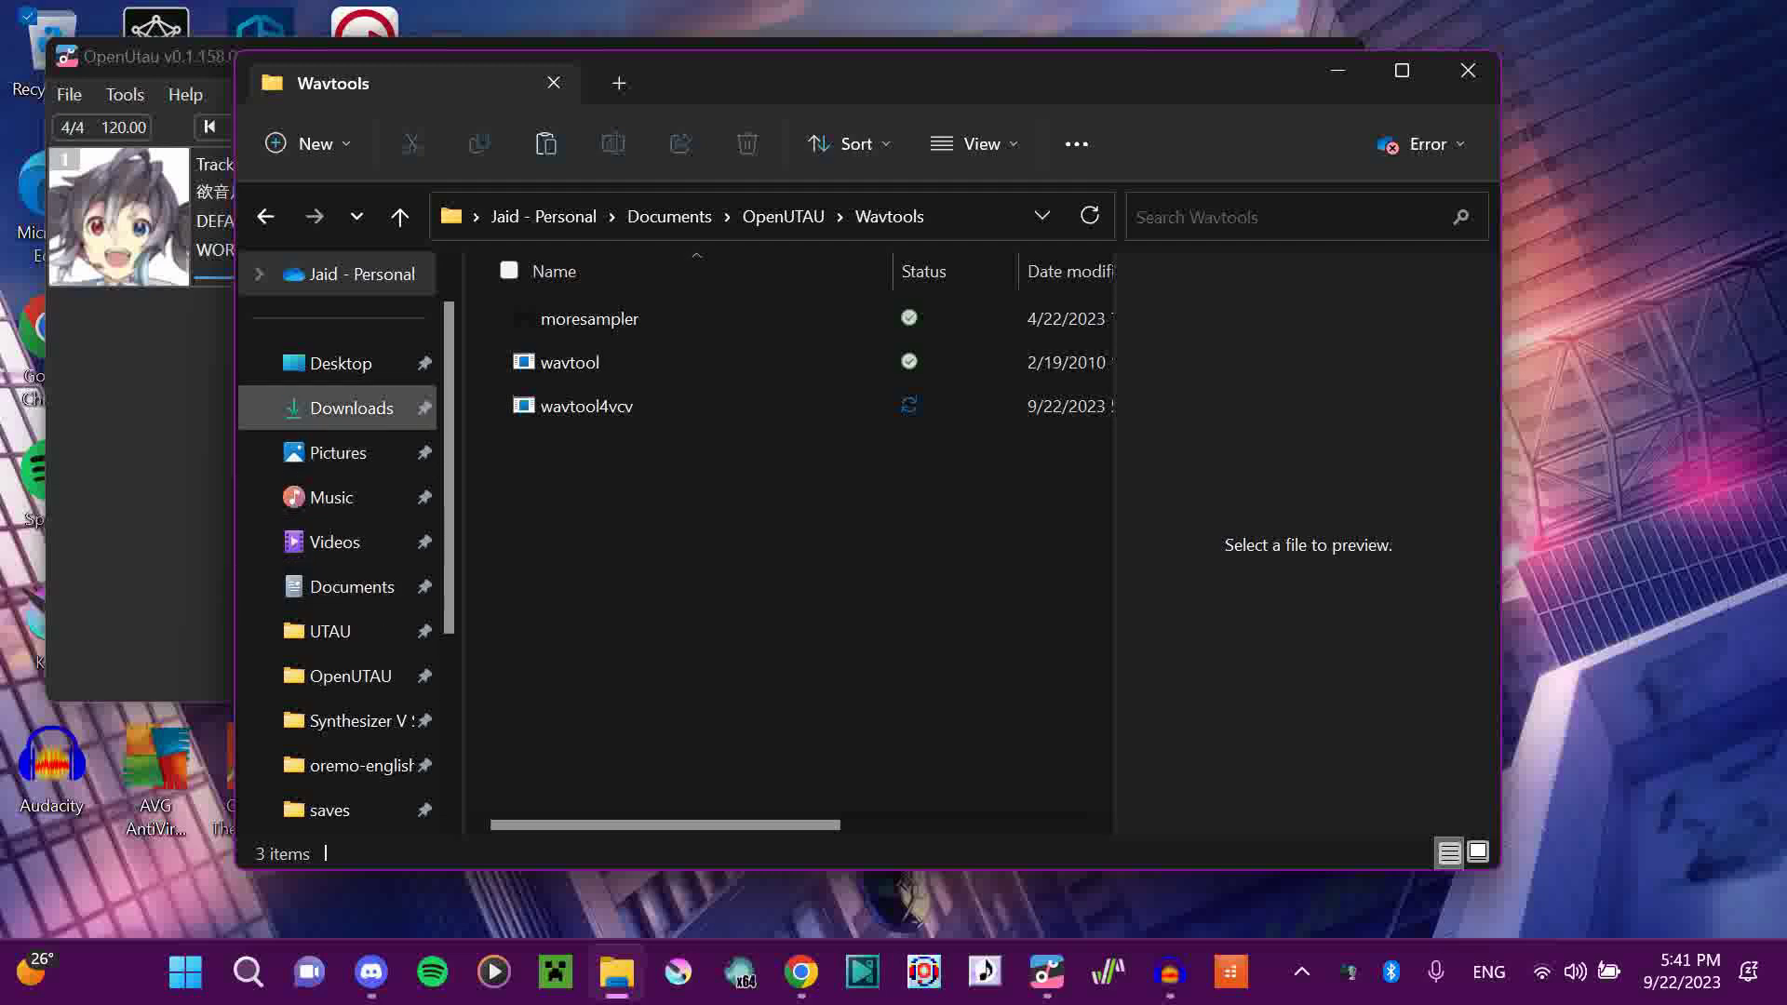
- Copy doppeltler64 from the extracted doppeltler009 folder and paste it into OpenUTAU Resamplers
left_click(351, 407)
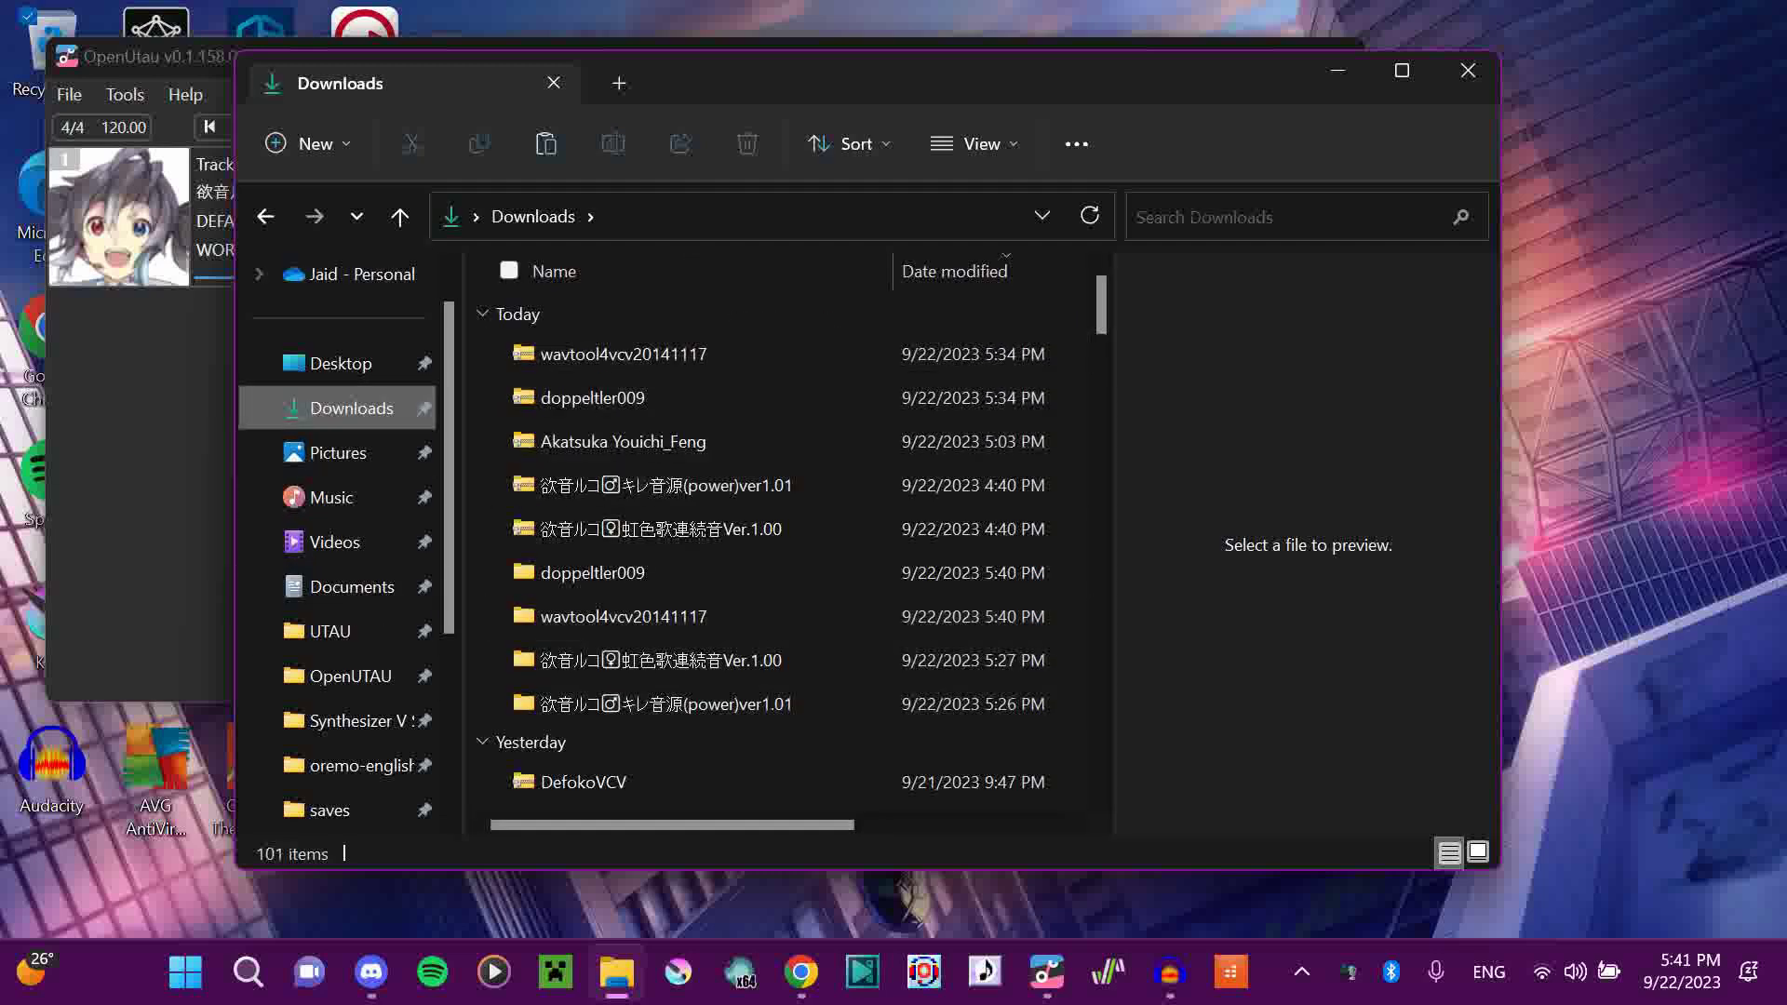
double_click(592, 574)
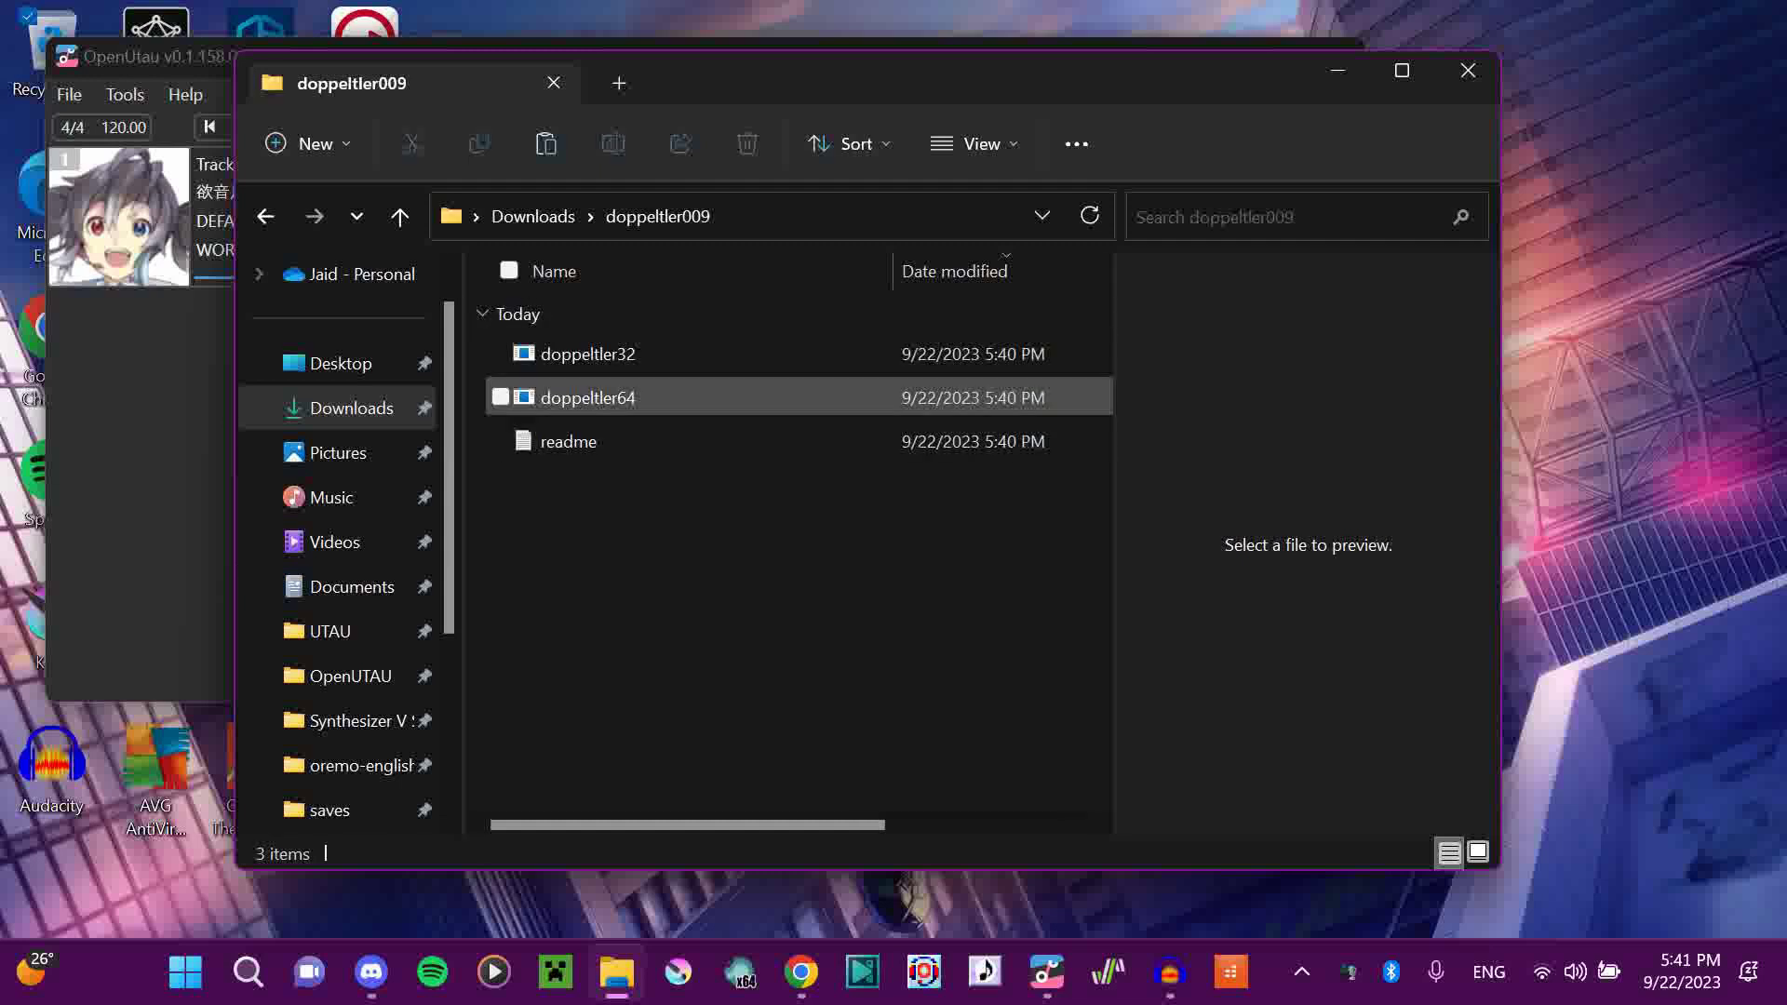
left_click(588, 396)
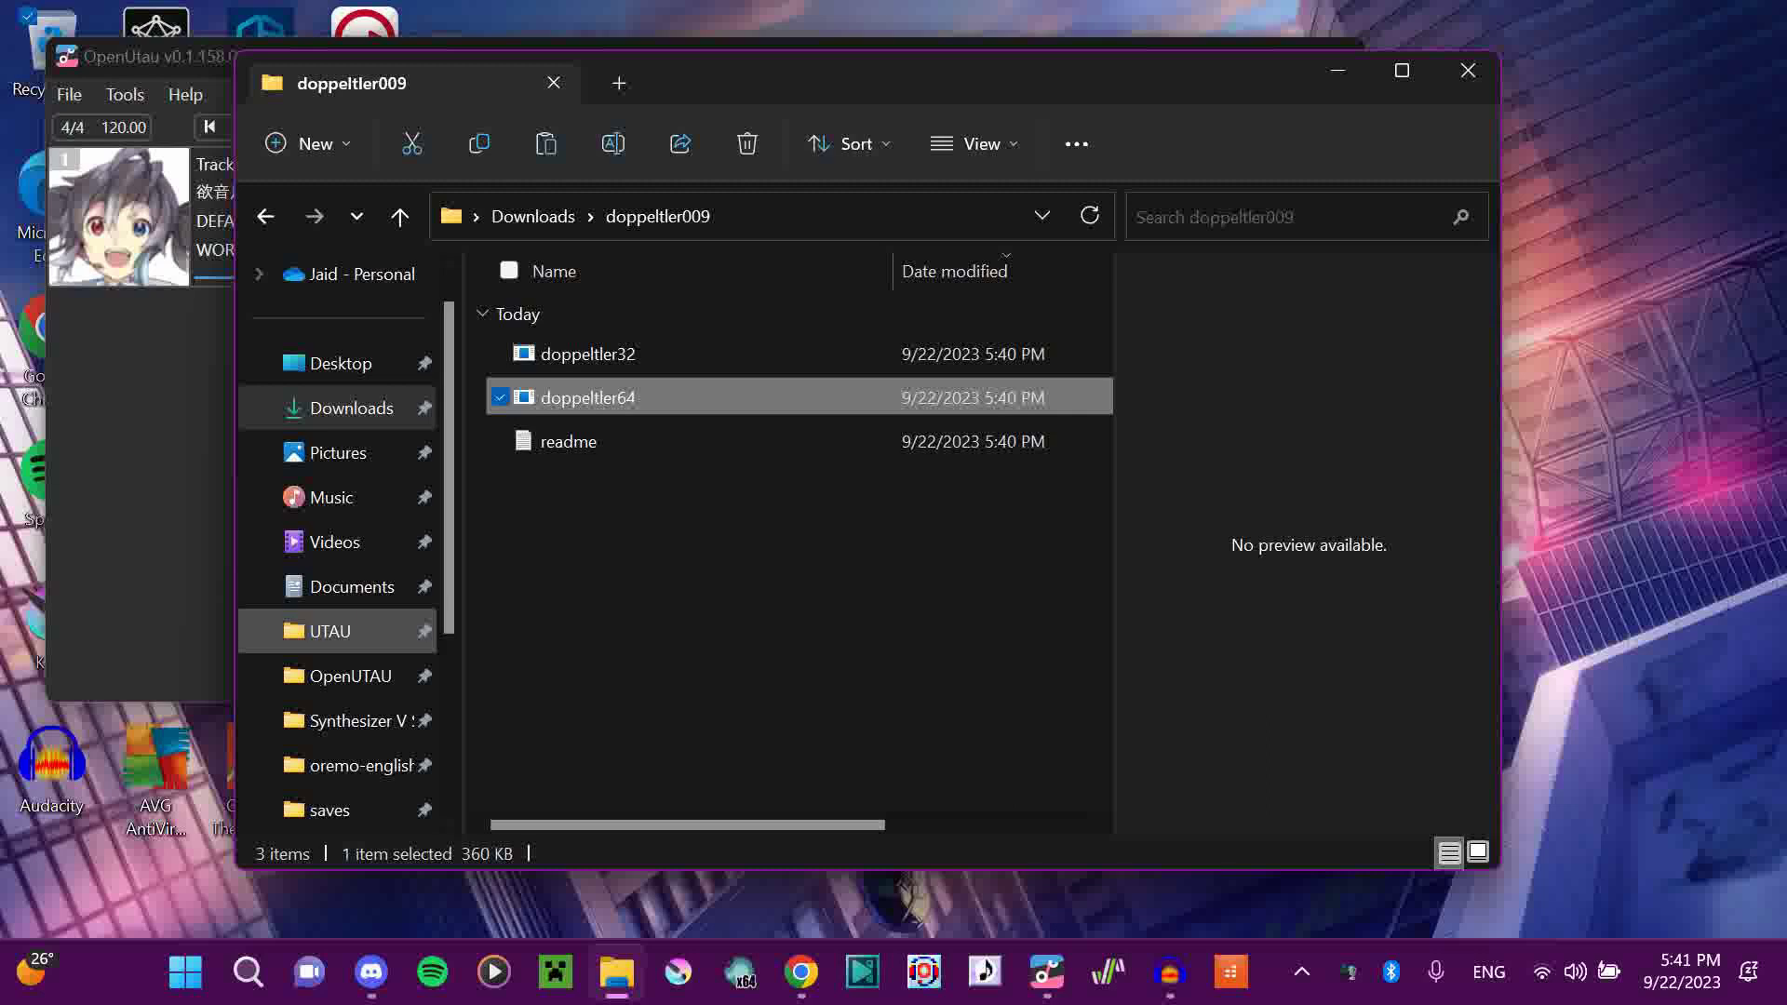
left_click(351, 676)
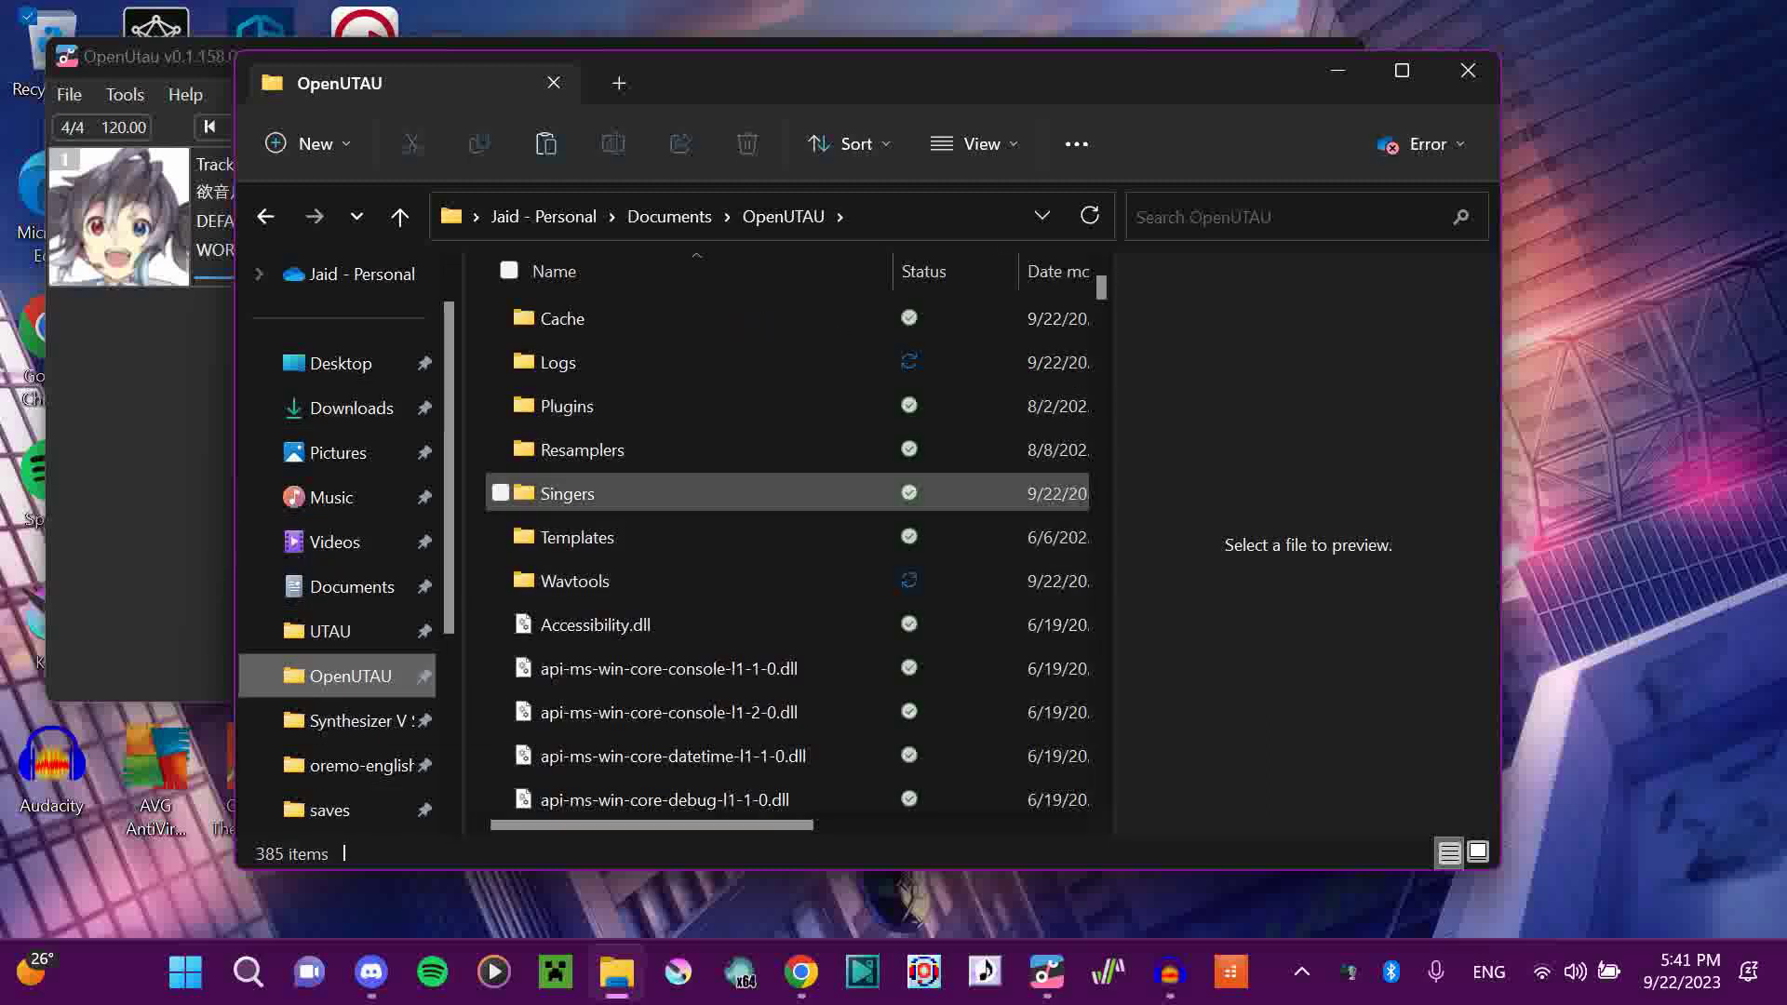
double_click(583, 449)
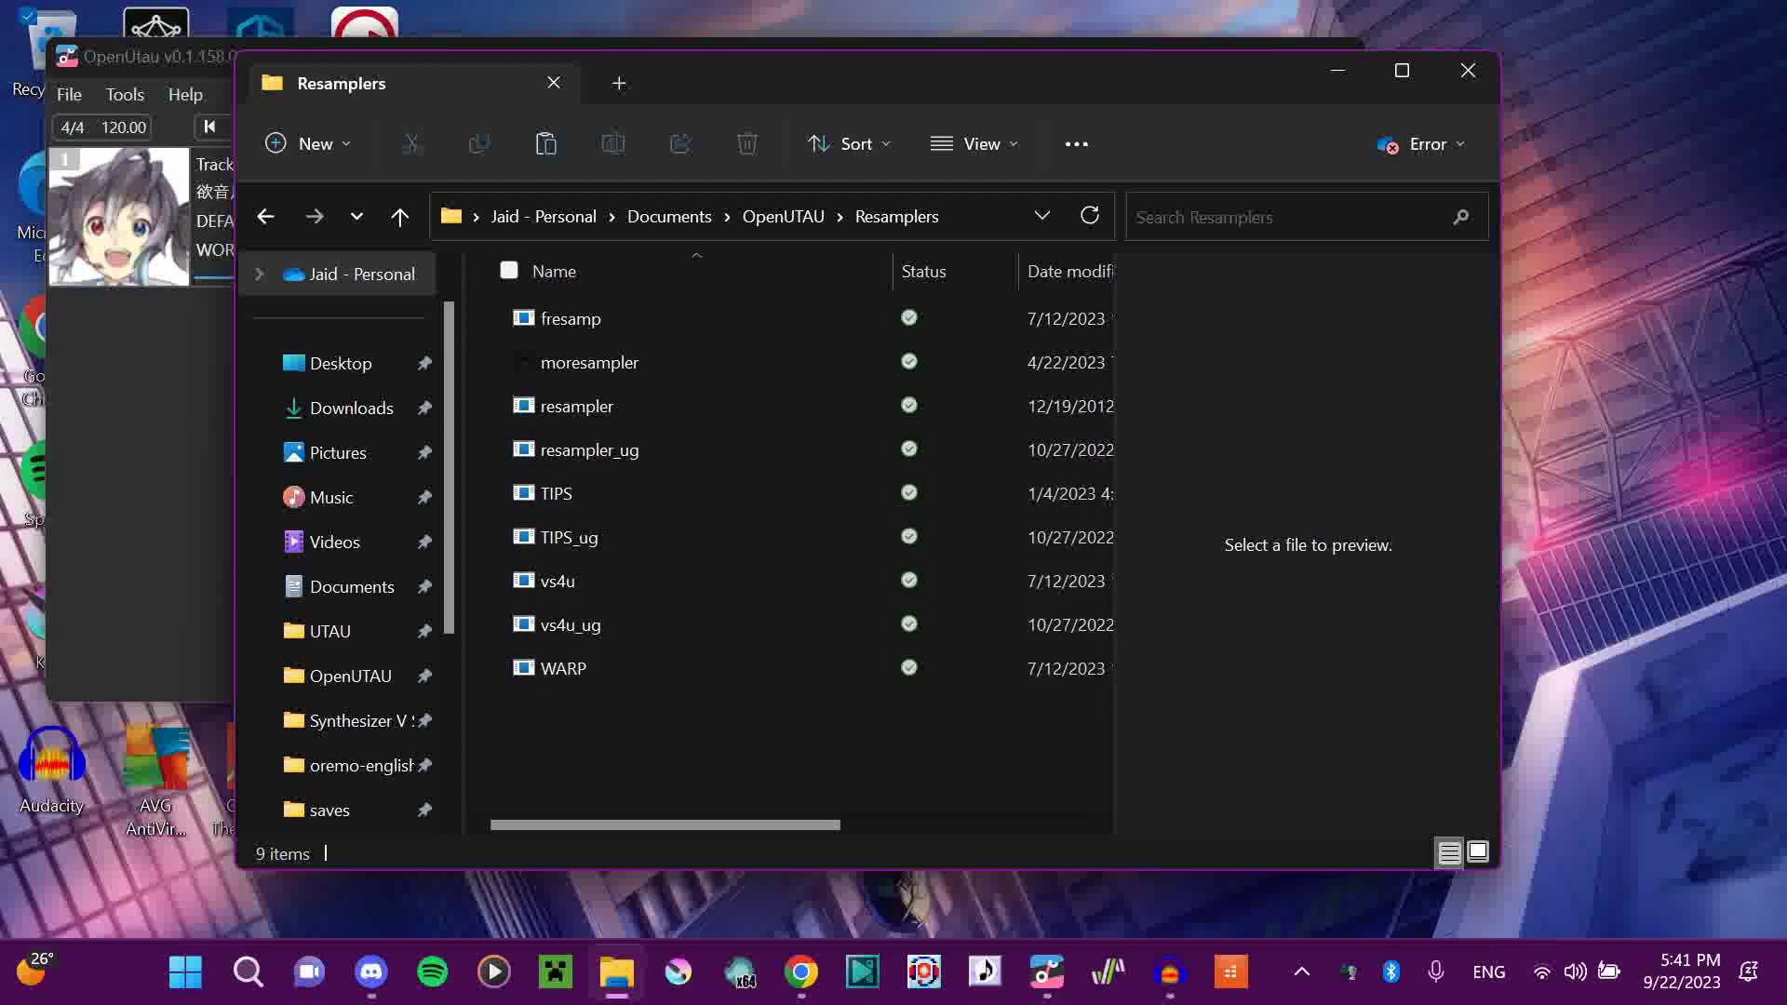
key("ctrl+v")
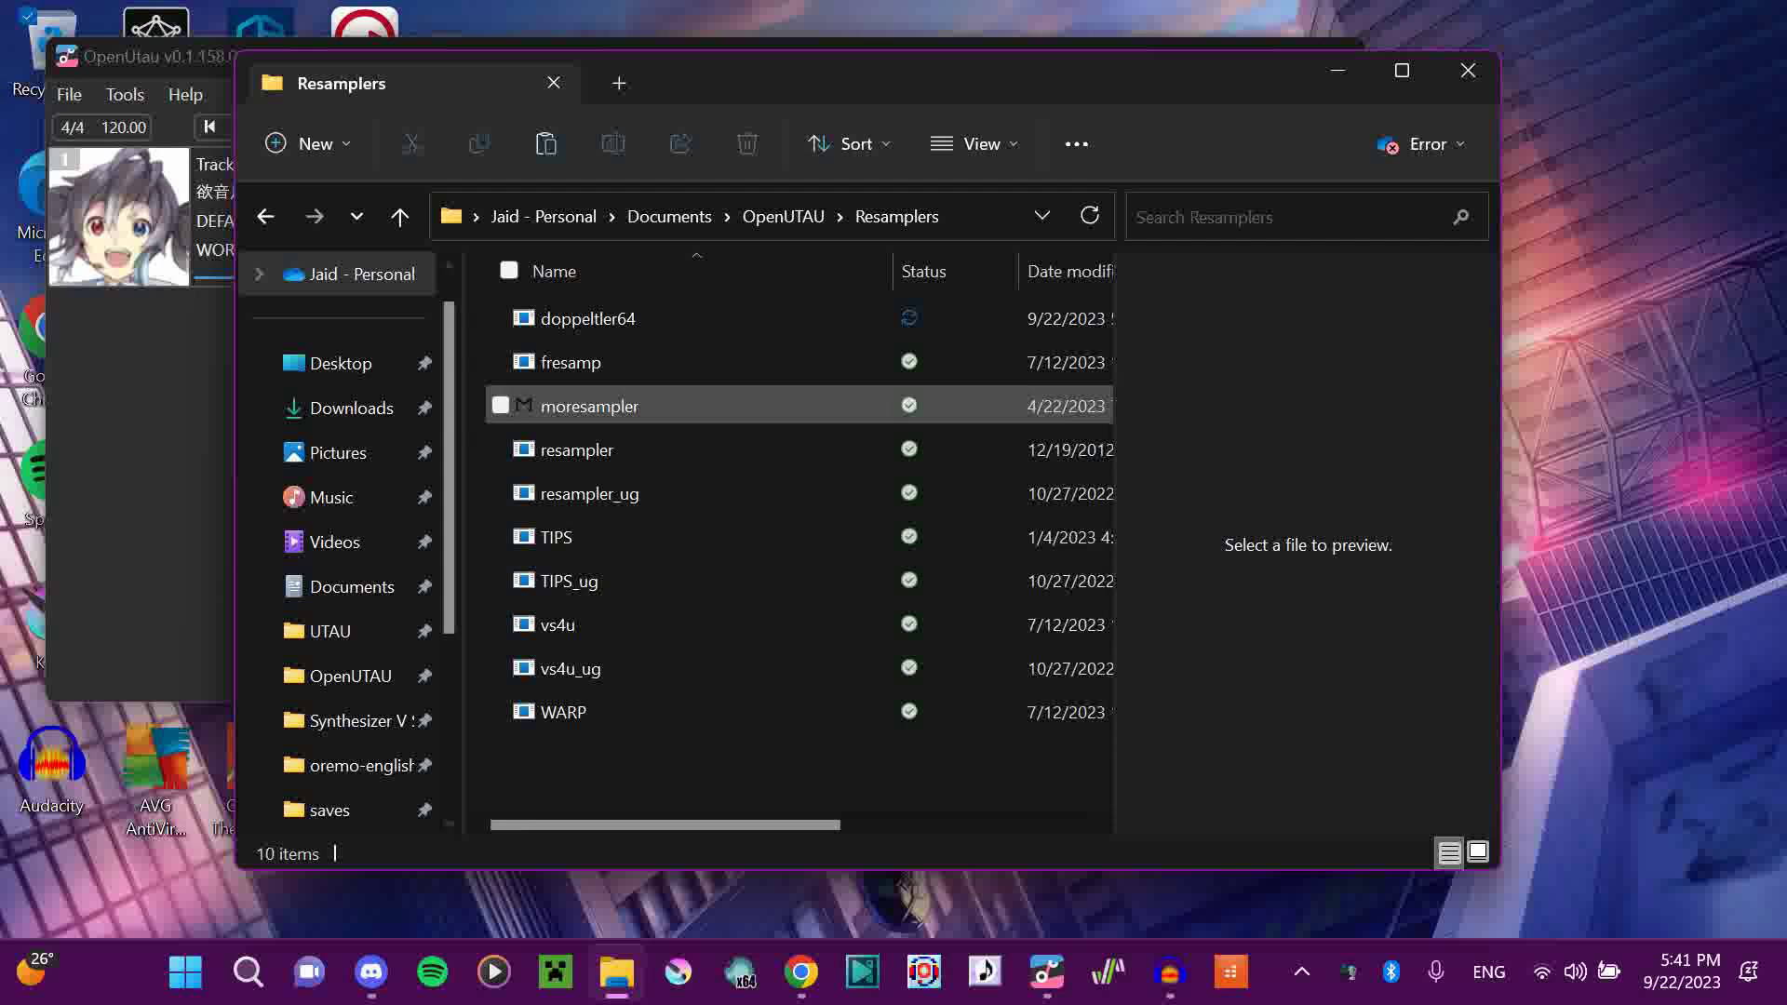
left_click(559, 669)
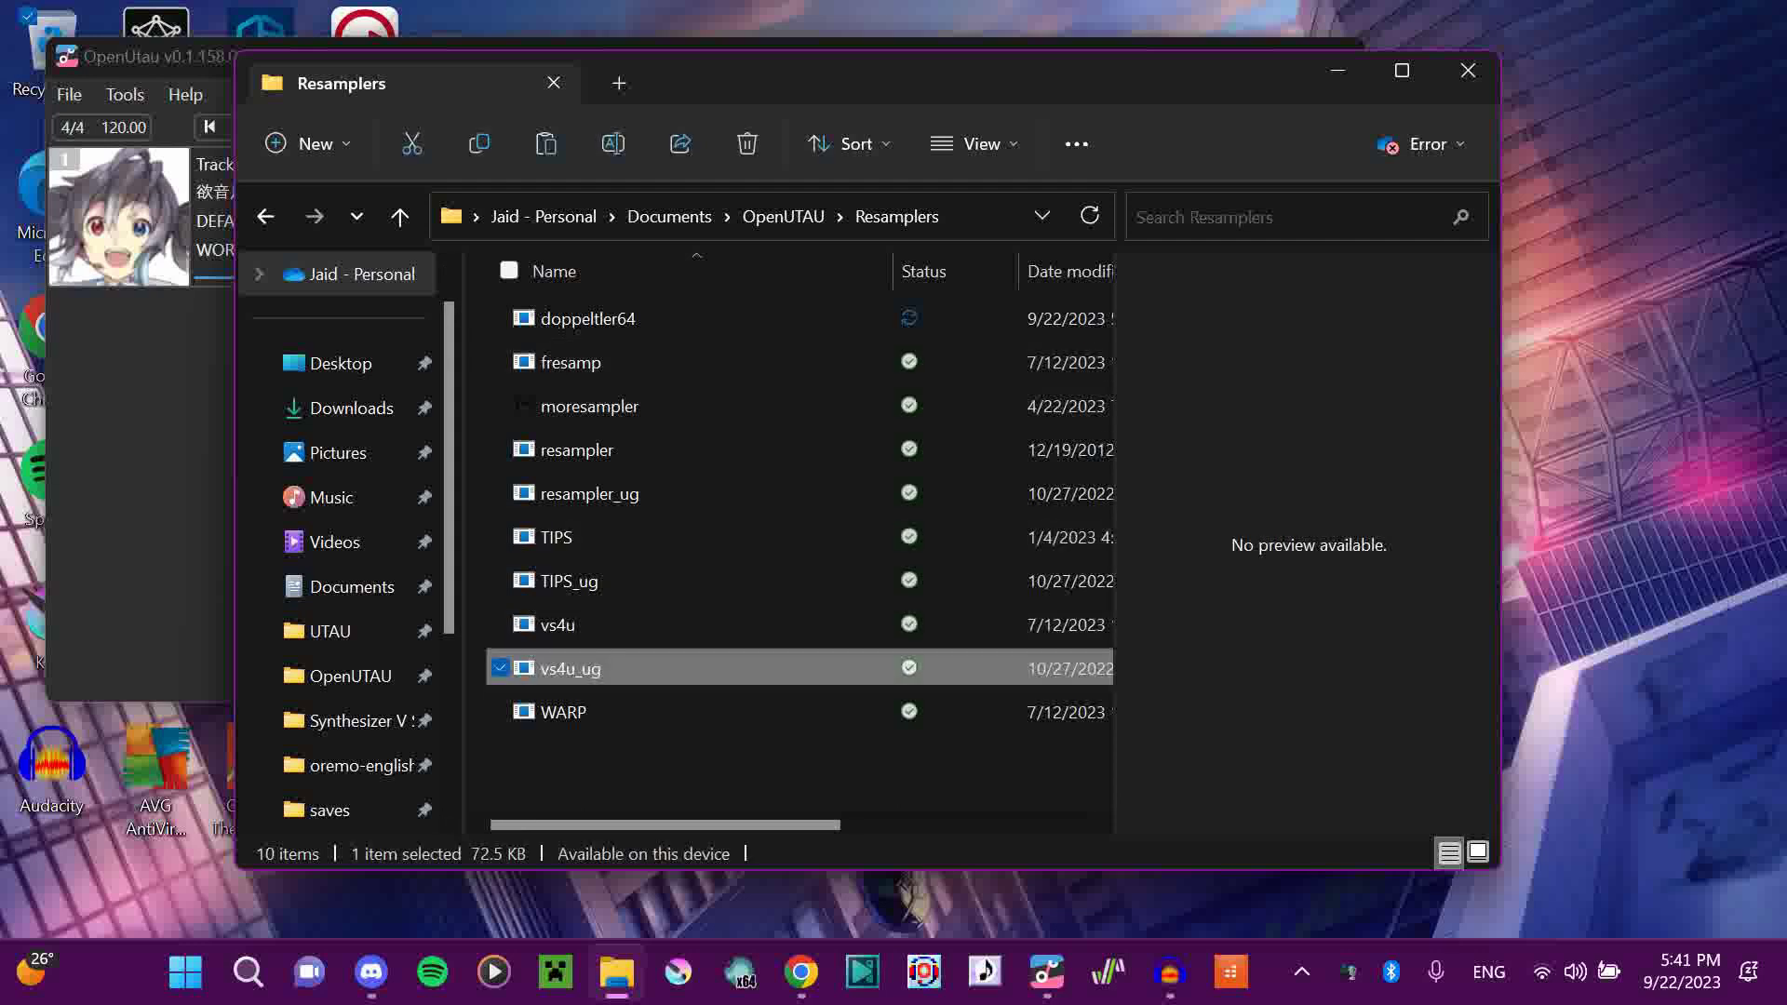
left_click(628, 761)
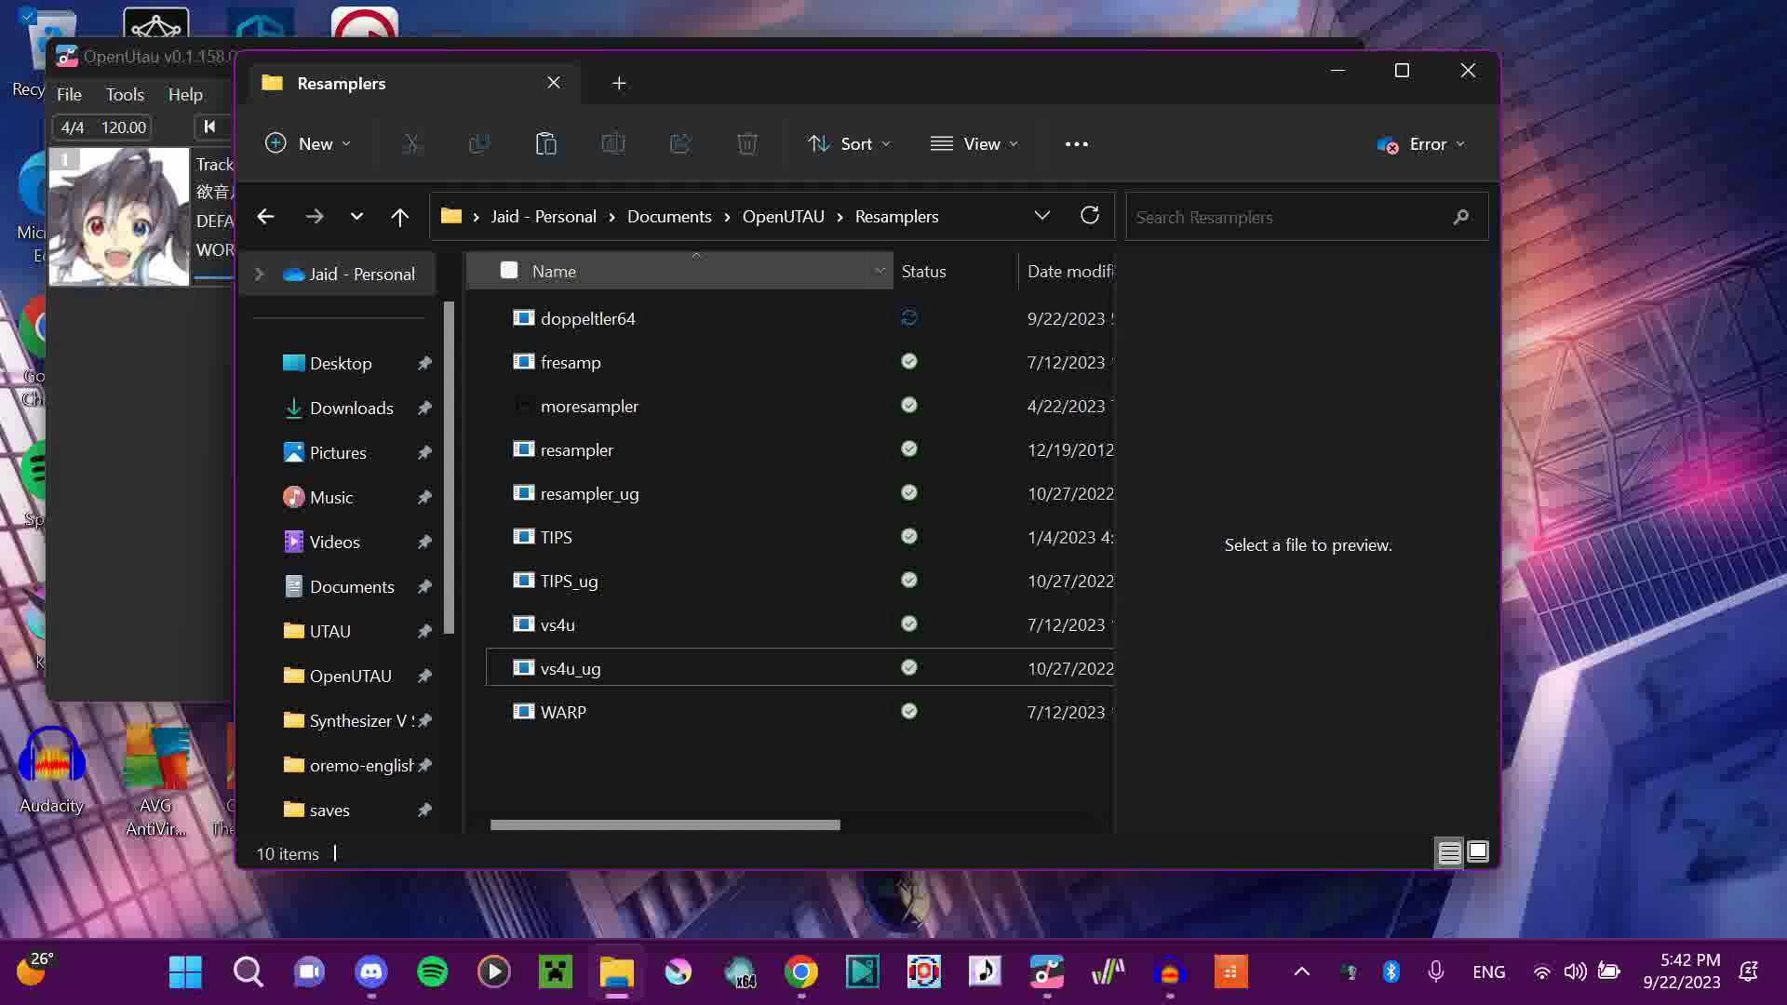
- Switch Track1's renderer to CLASSIC in OpenUtau
left_click(141, 420)
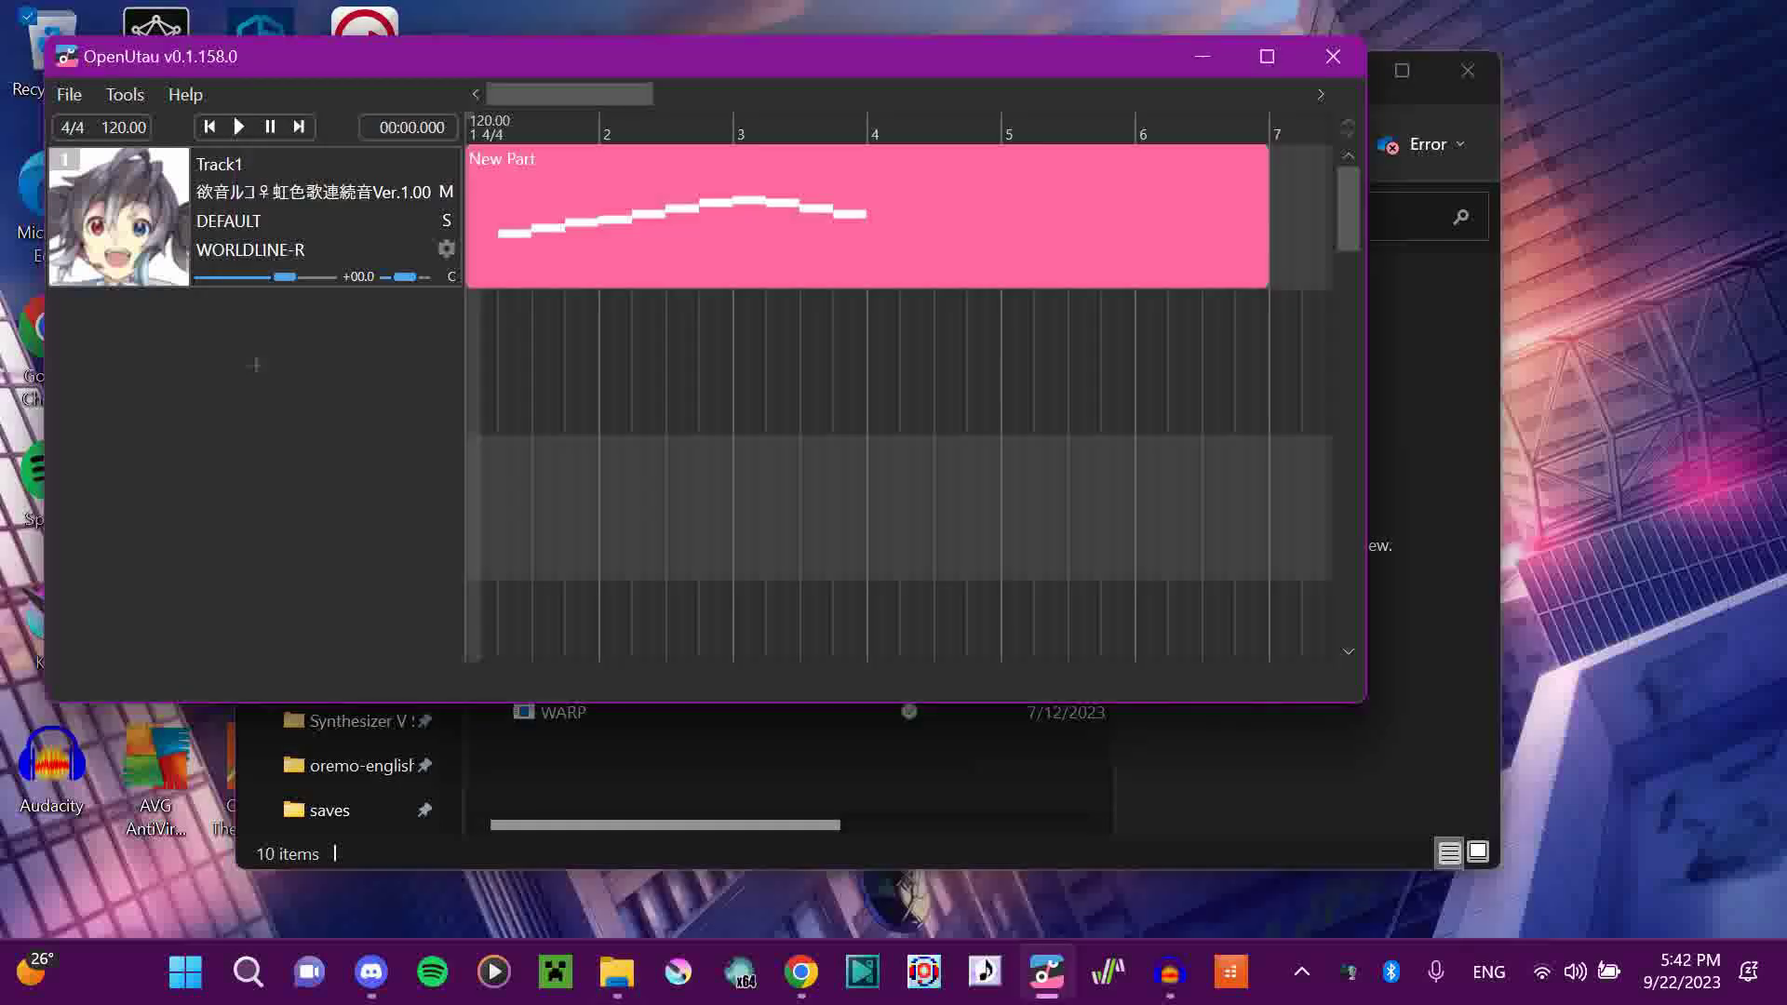
left_click(447, 249)
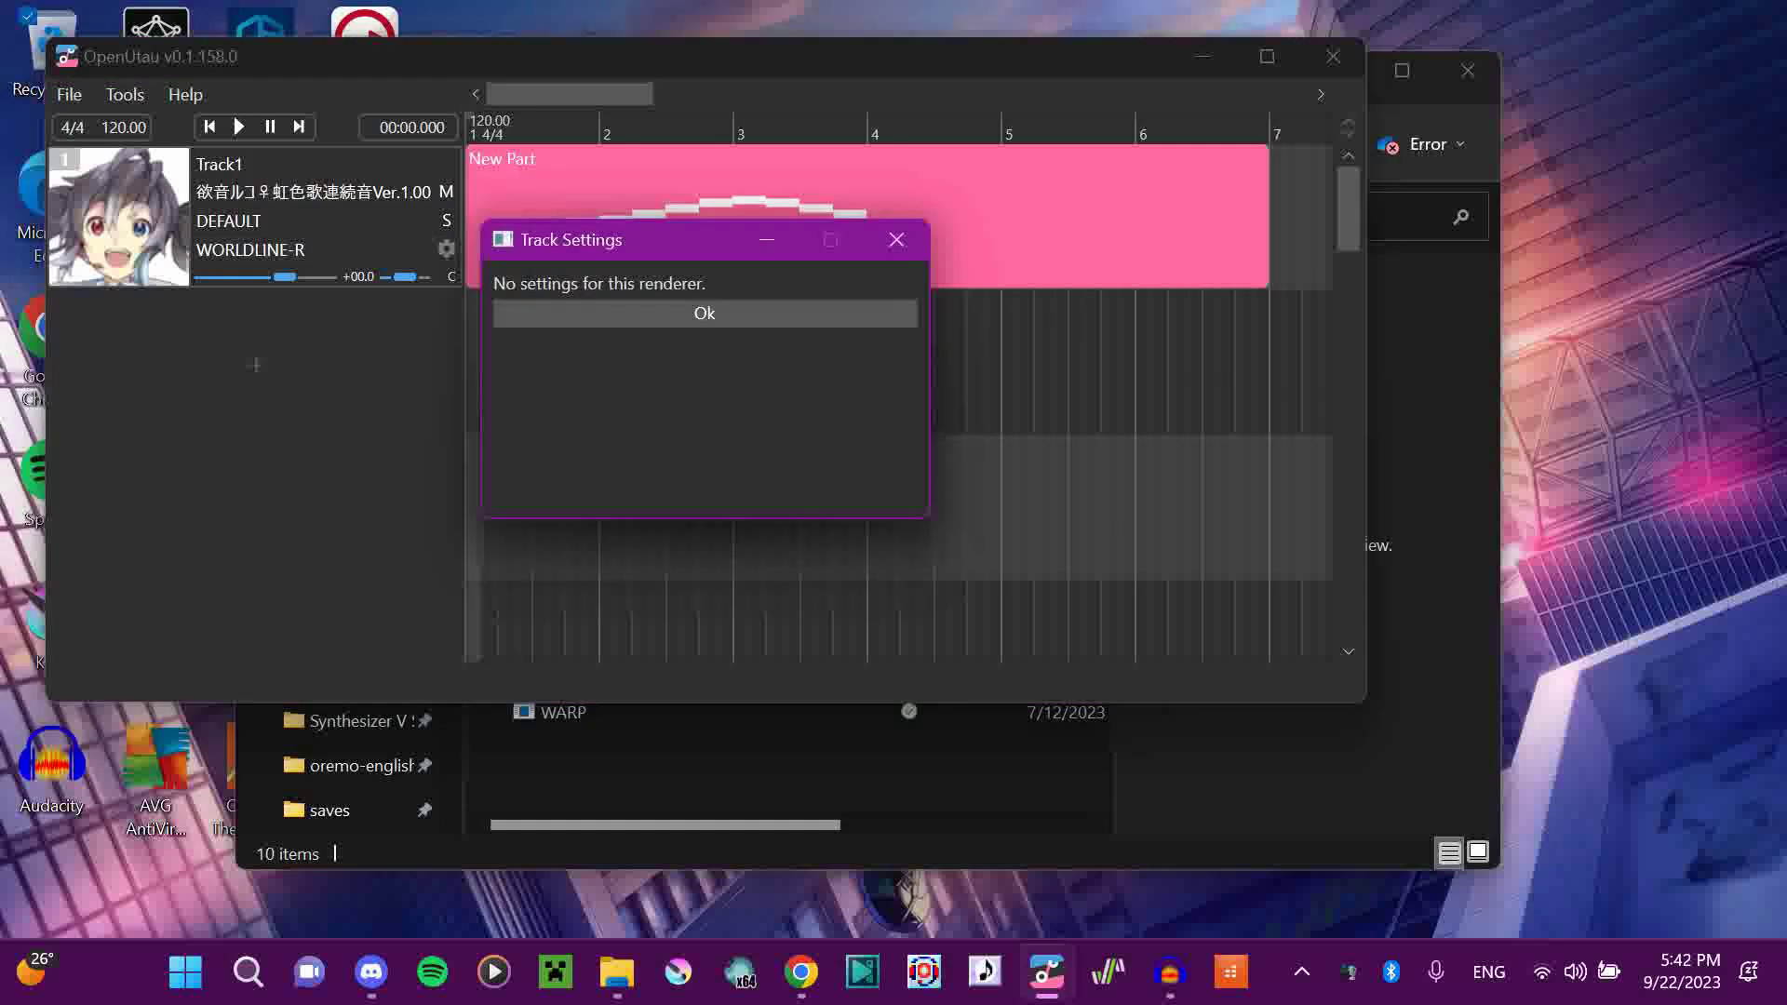
left_click(705, 312)
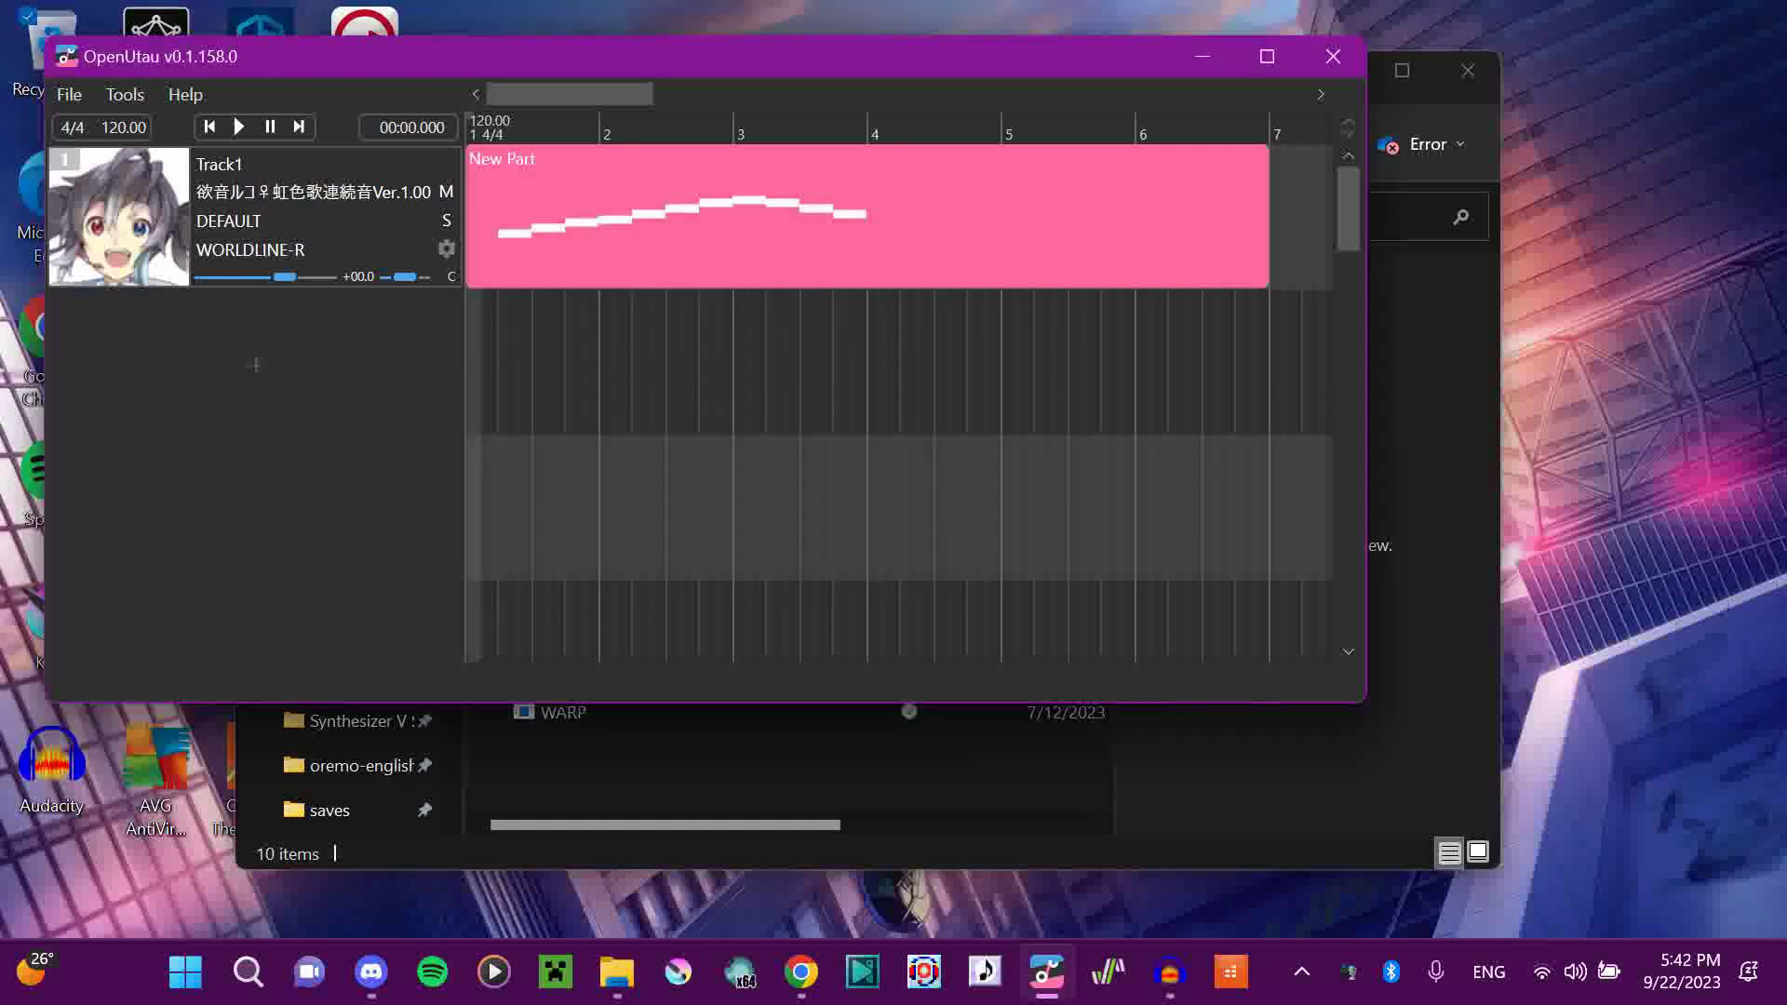
left_click(251, 249)
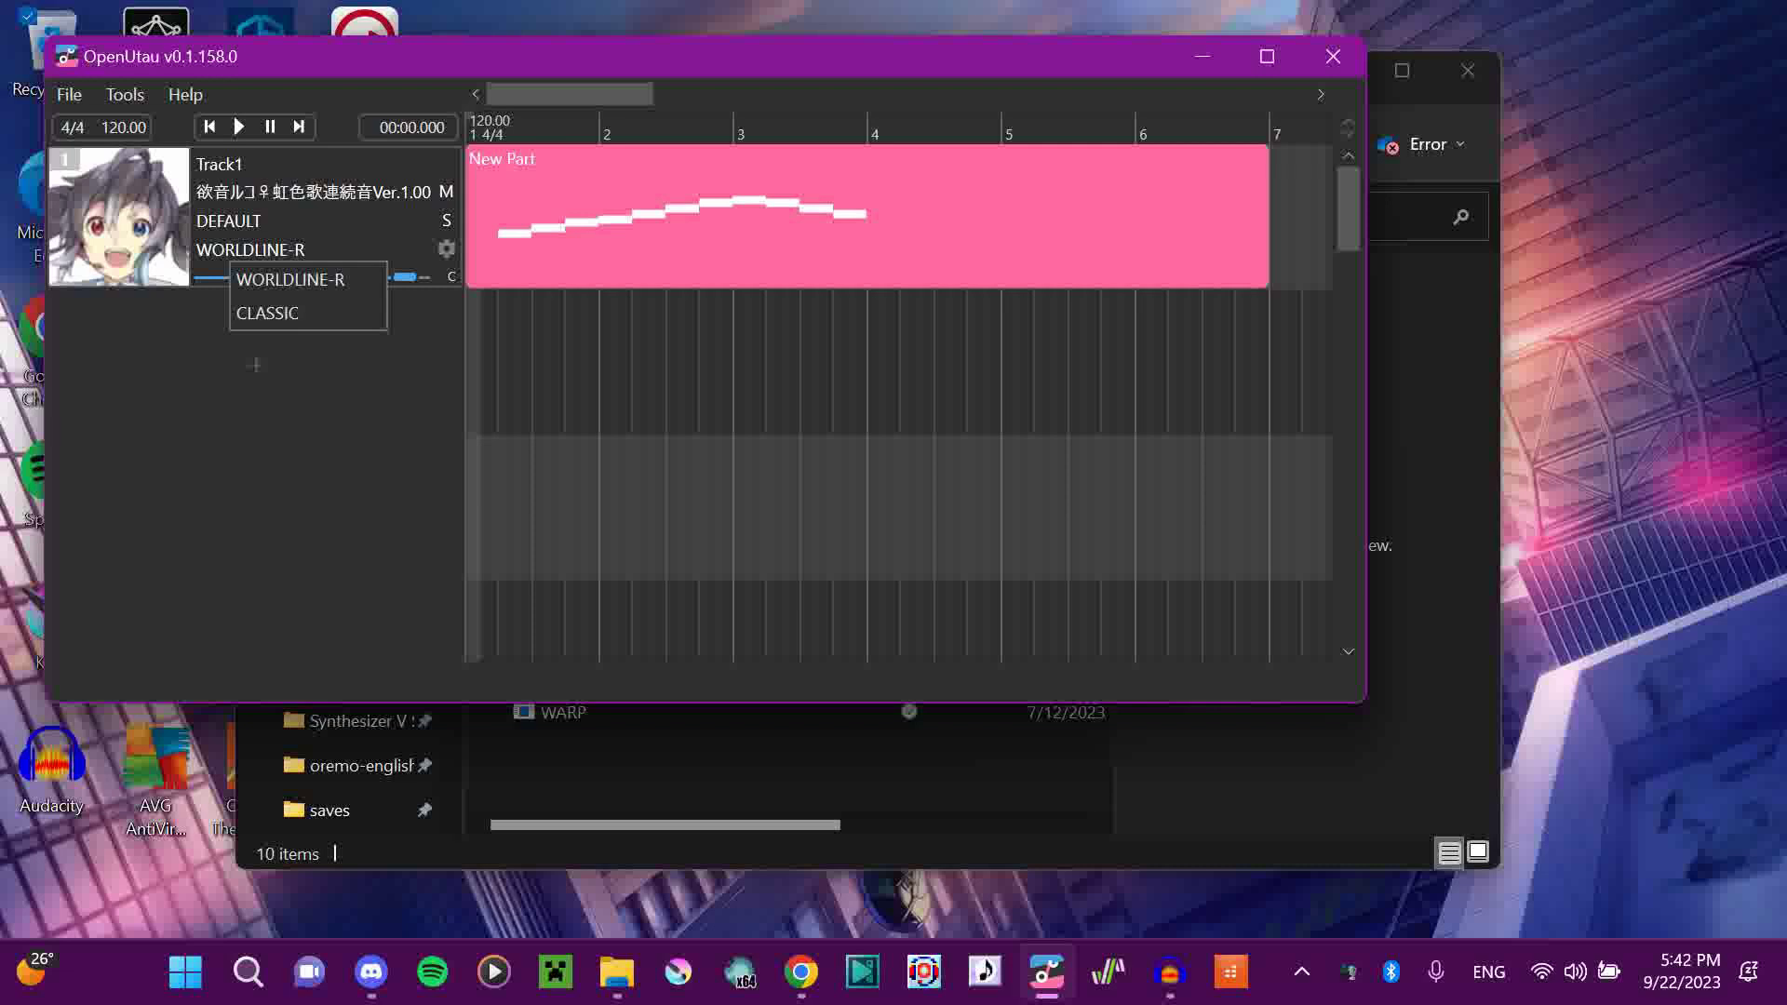
key("Down")
key("Return")
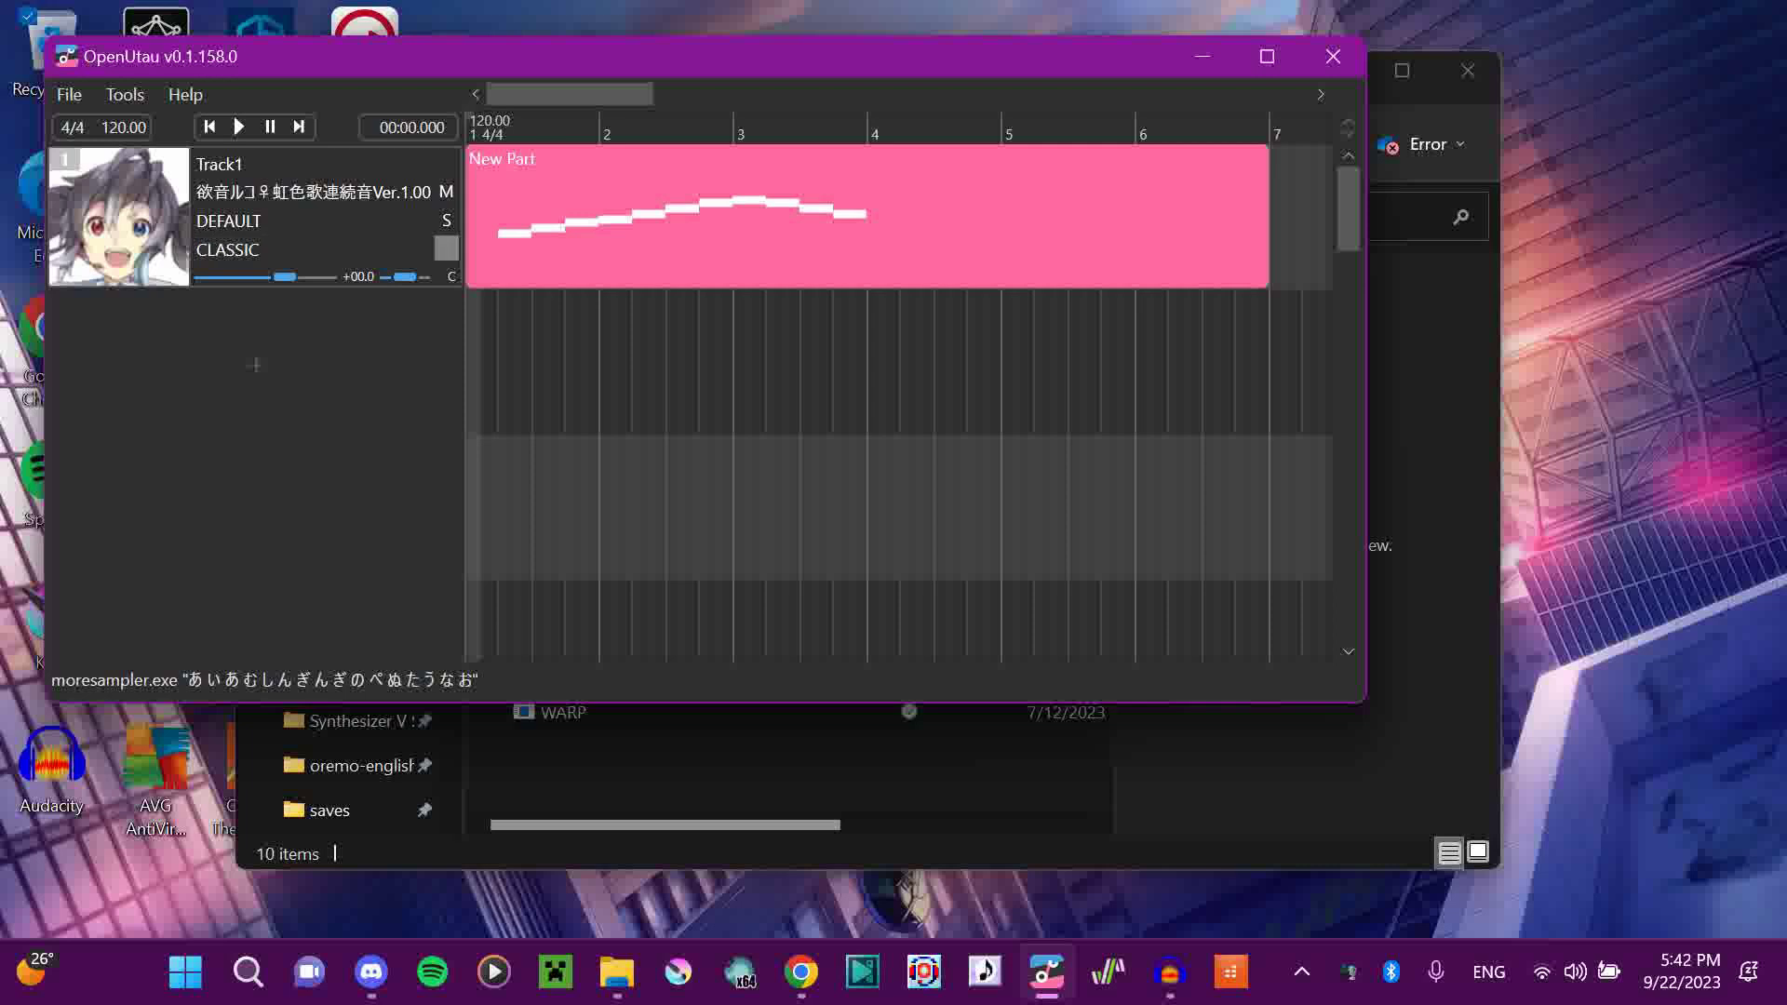
- Set Track1's resampler to doppeltler64.exe and its wavtool to wavtool4vcv.exe
left_click(446, 250)
left_click(705, 314)
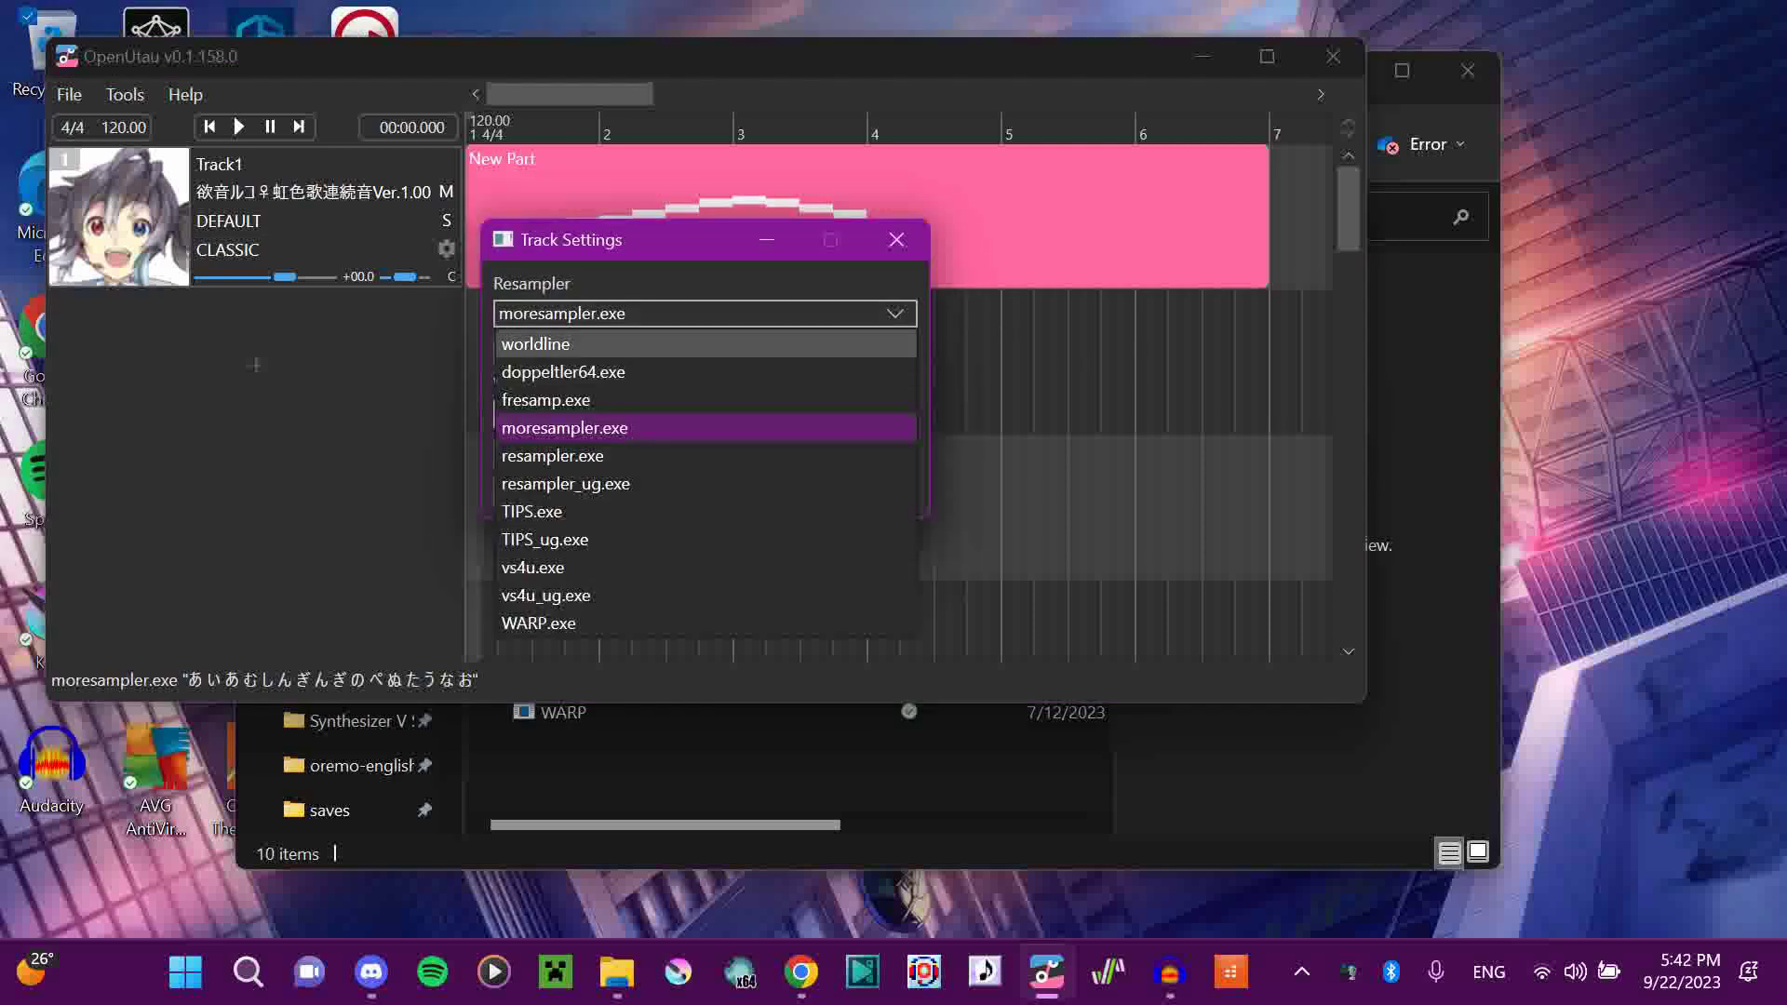
left_click(536, 344)
left_click(705, 414)
left_click(549, 444)
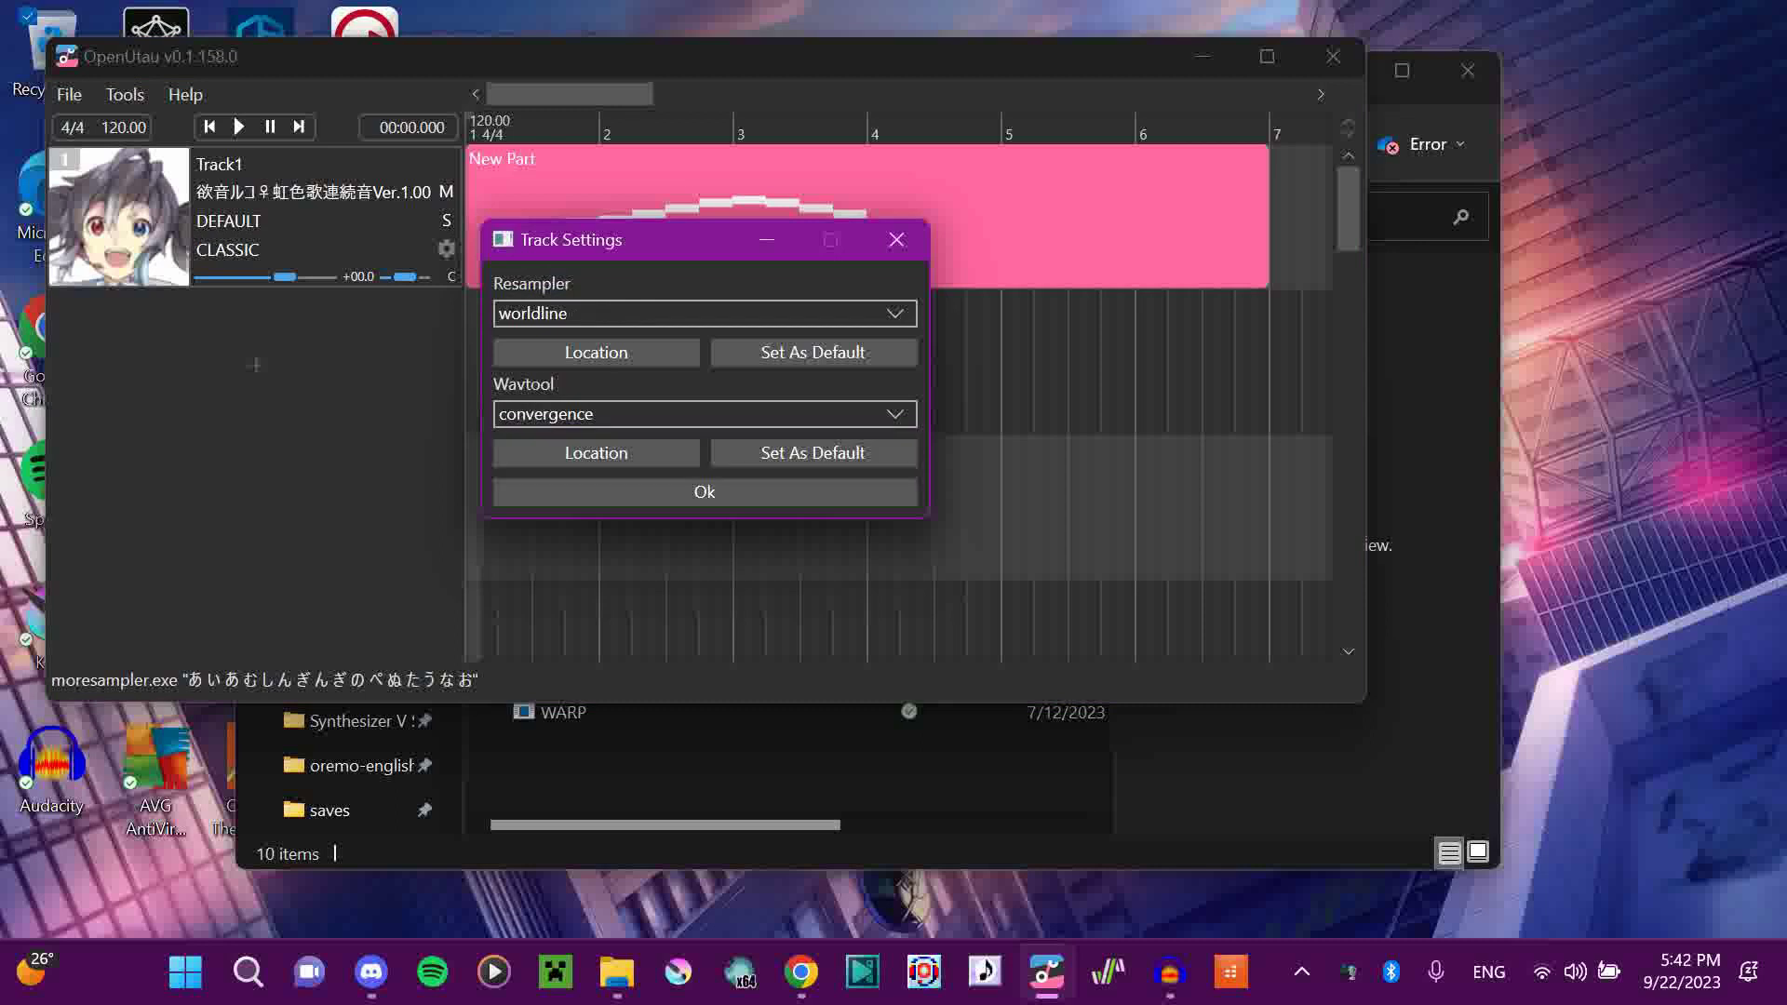
left_click(705, 313)
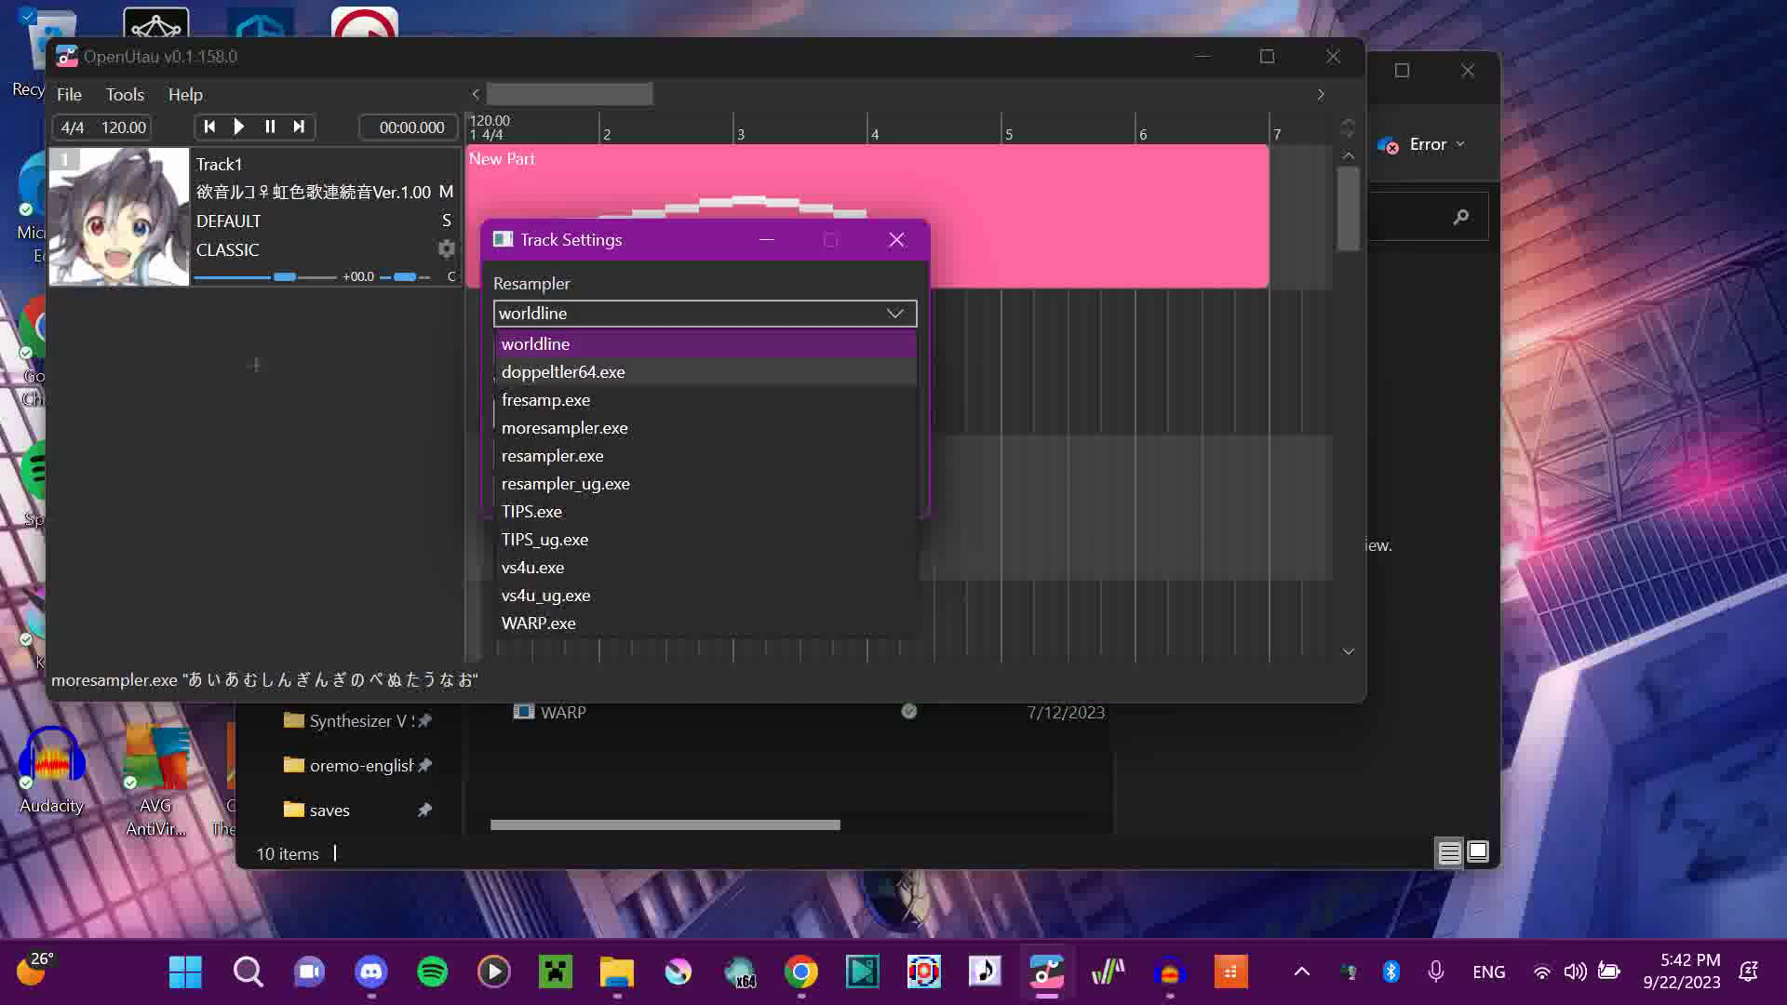
left_click(562, 372)
left_click(705, 414)
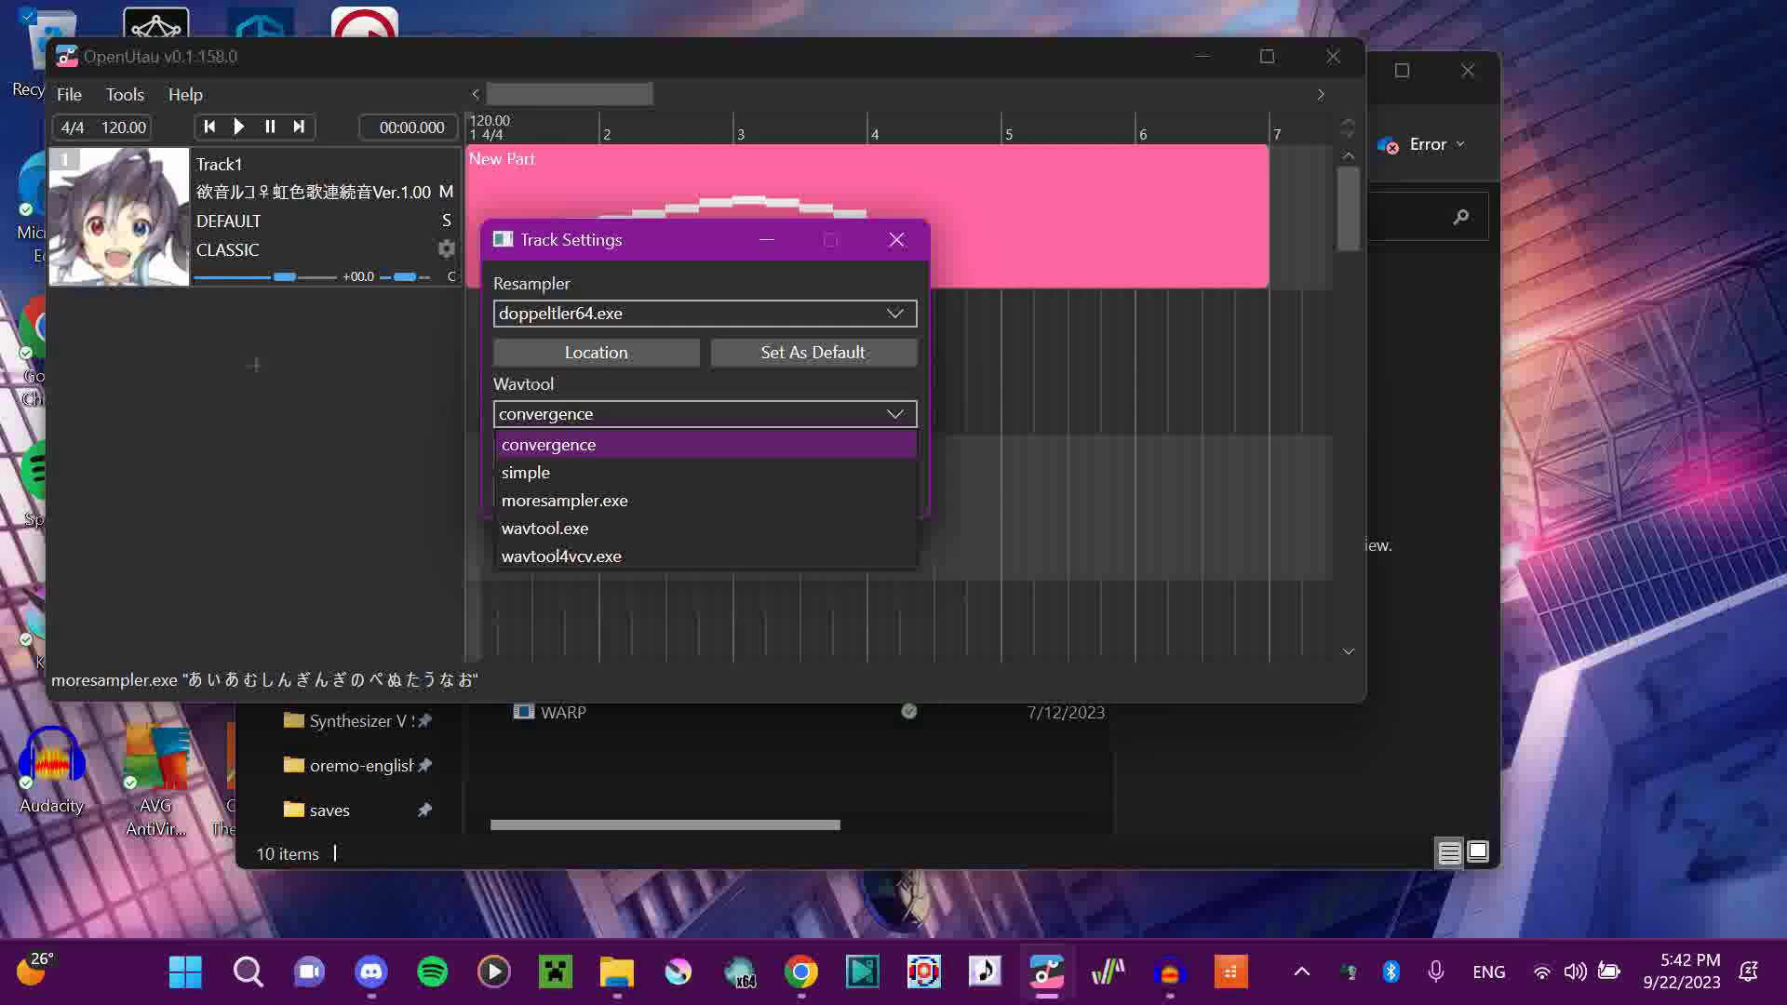
left_click(562, 556)
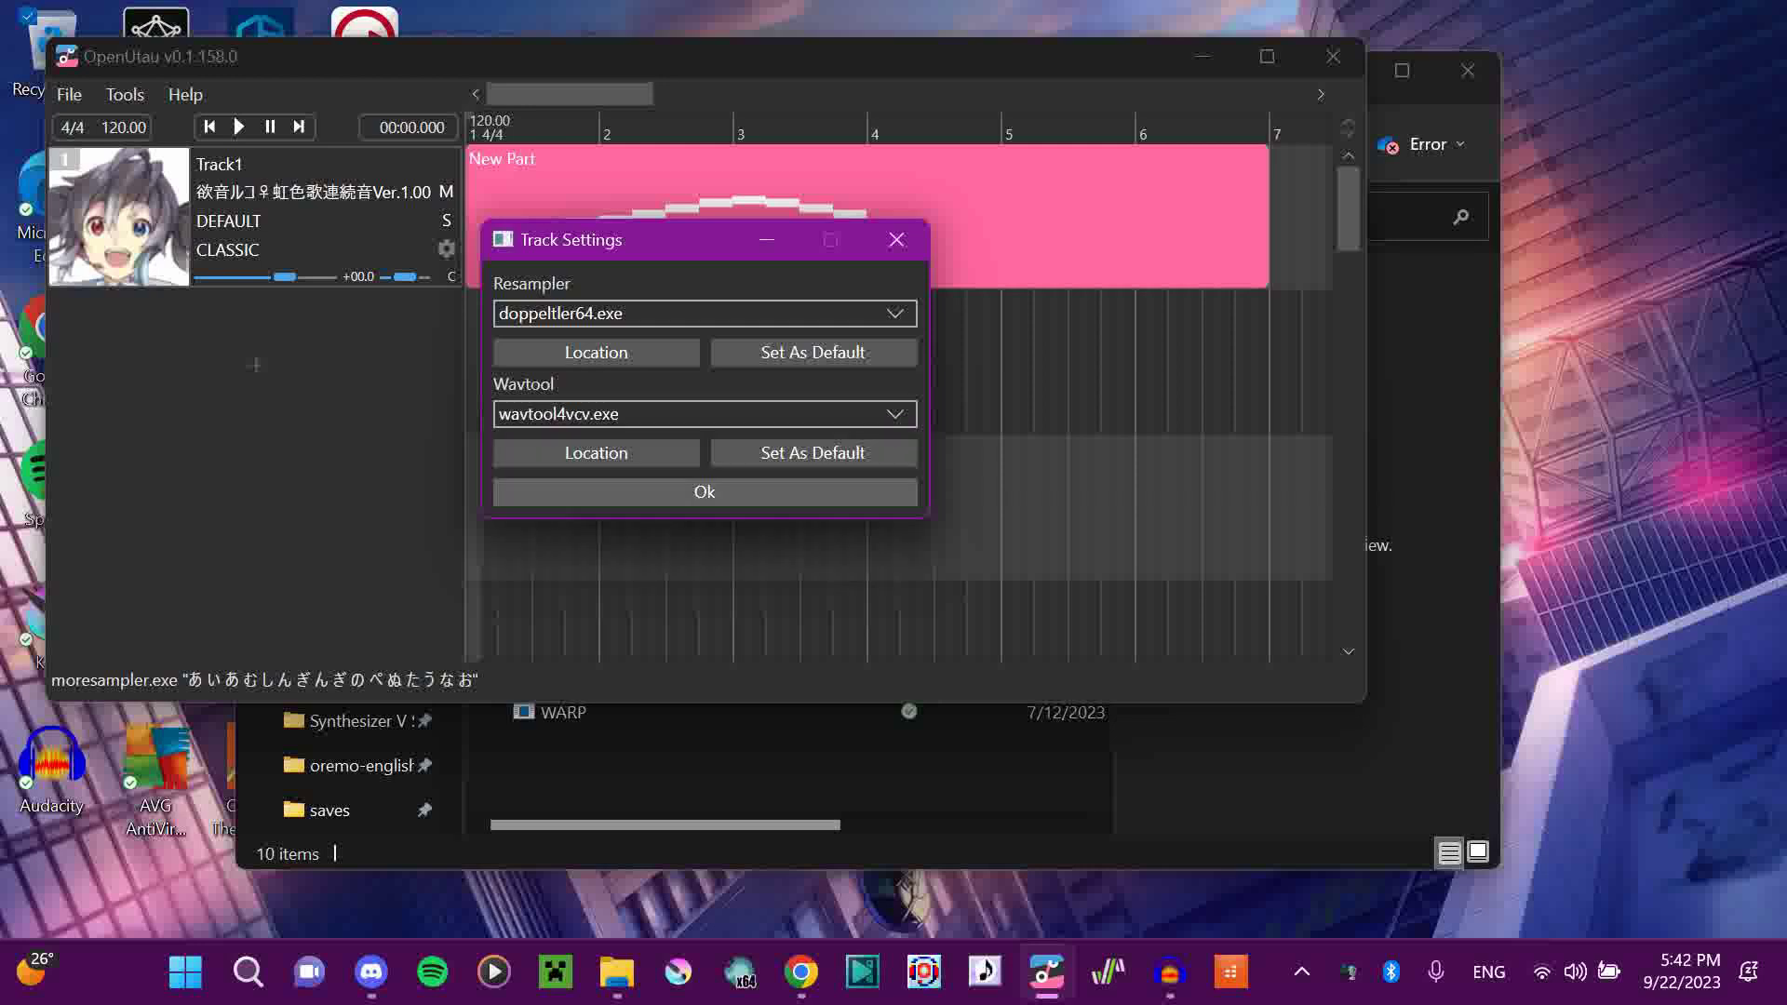
left_click(705, 492)
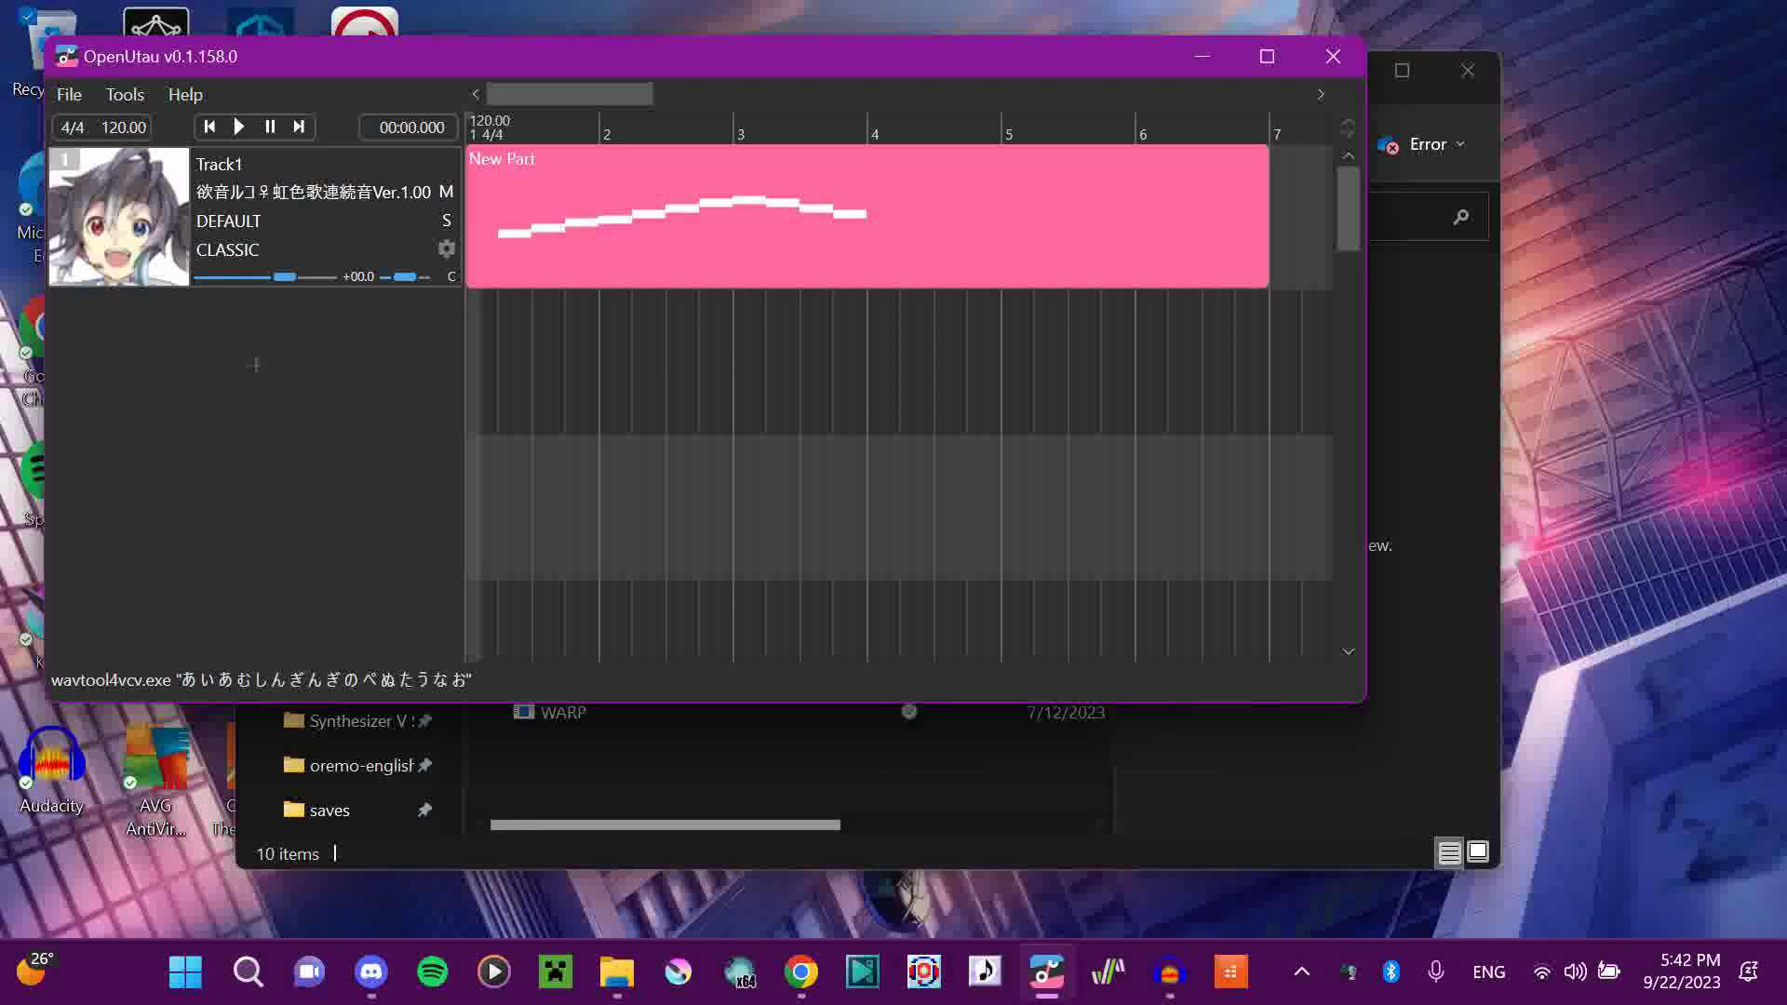
- Open New Part, play the melody to hear the new render, and return to the arranger
double_click(866, 217)
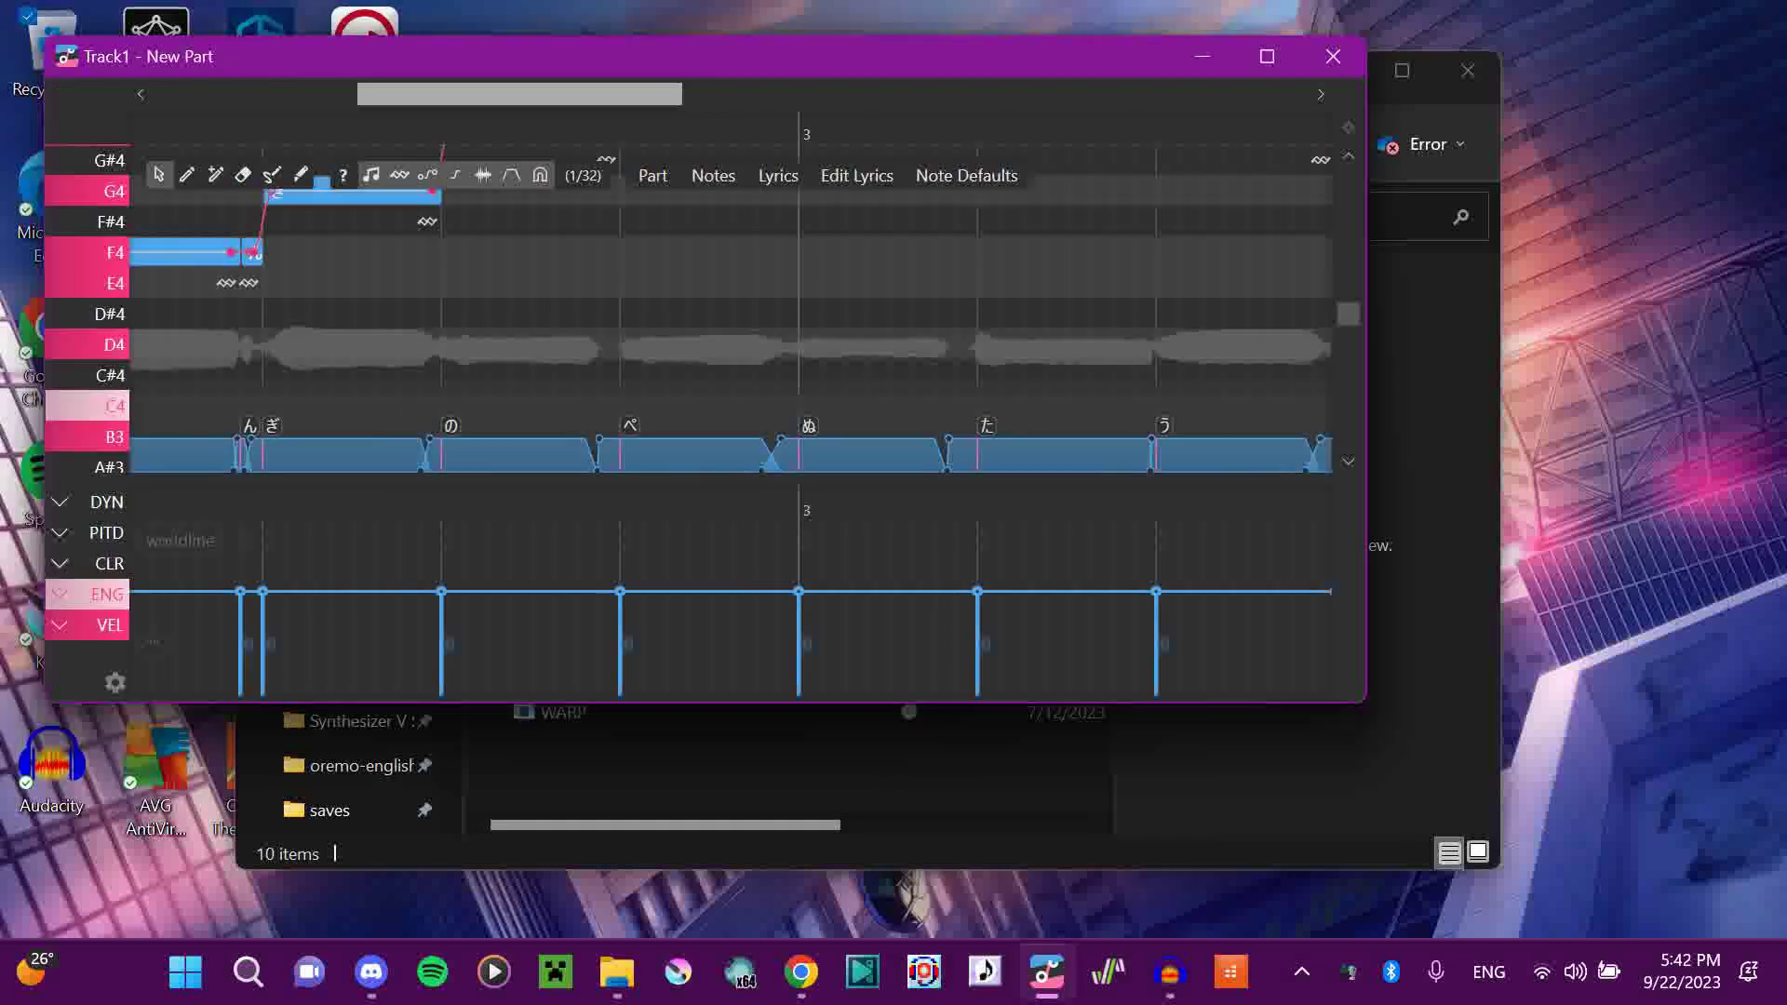
scroll(698, 349, "up", 2)
scroll(699, 349, "up", 2)
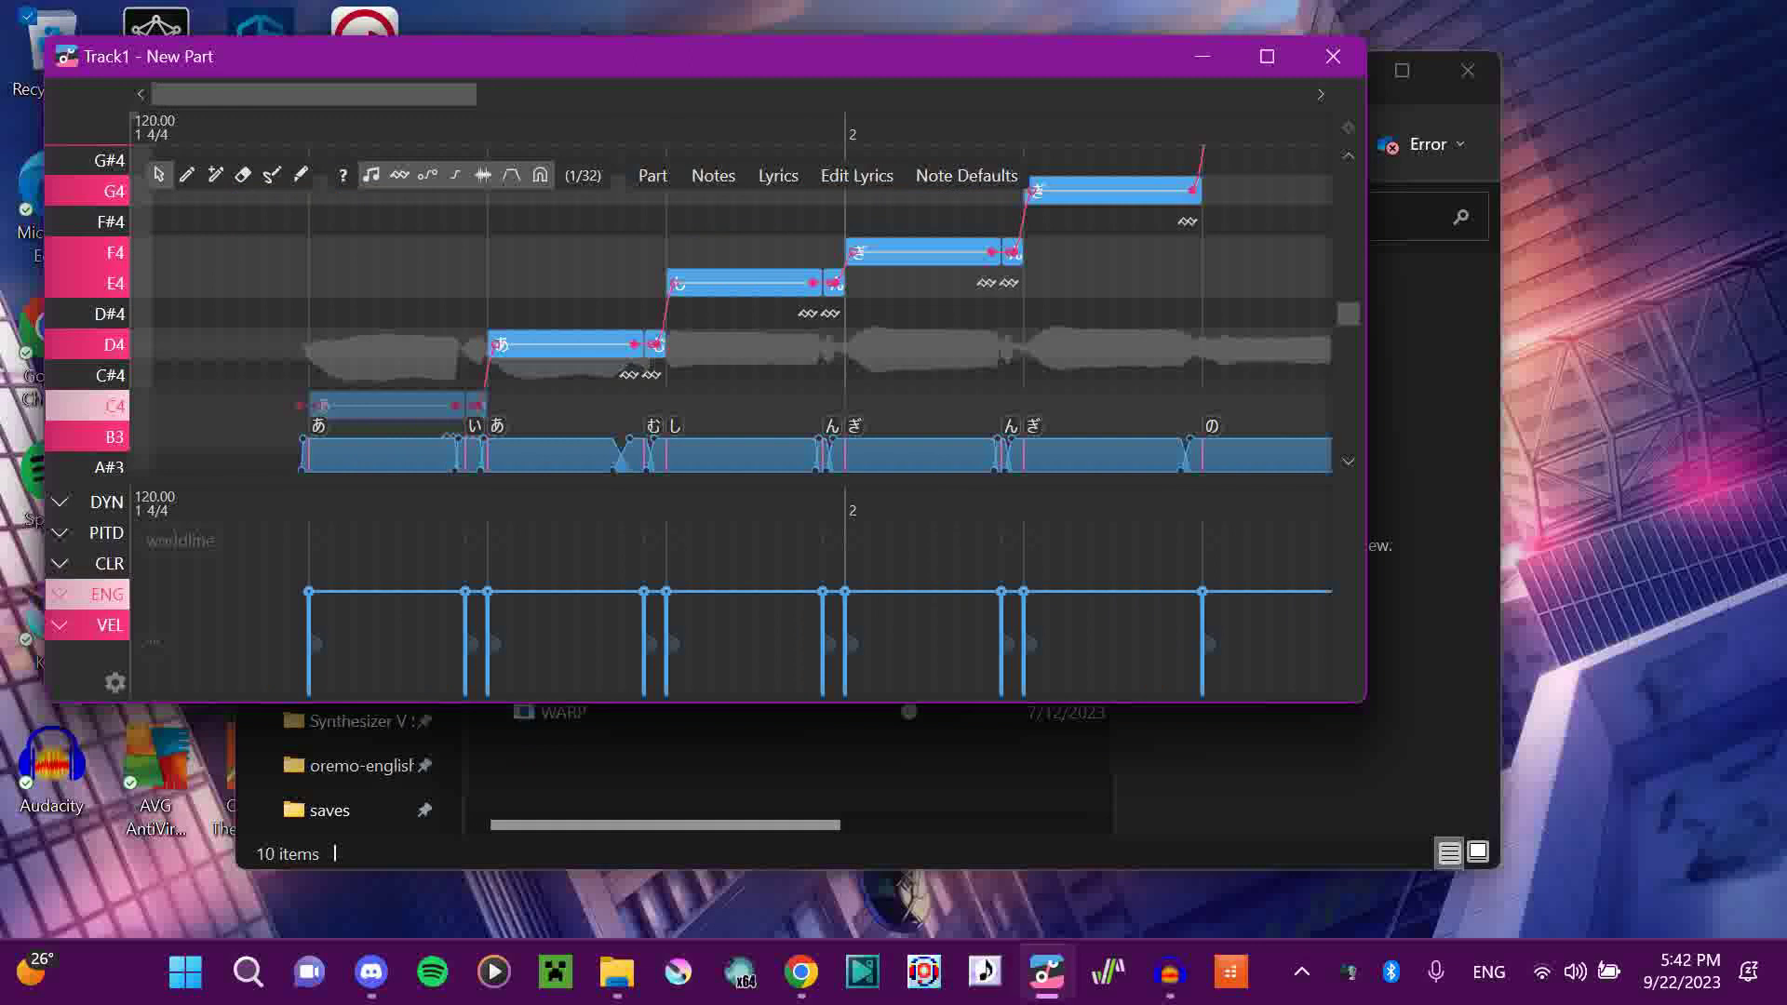
key("space")
left_click(893, 838)
- Set Track1's phonemizer to JA VCV and check the VCV aliases in New Part
left_click(228, 221)
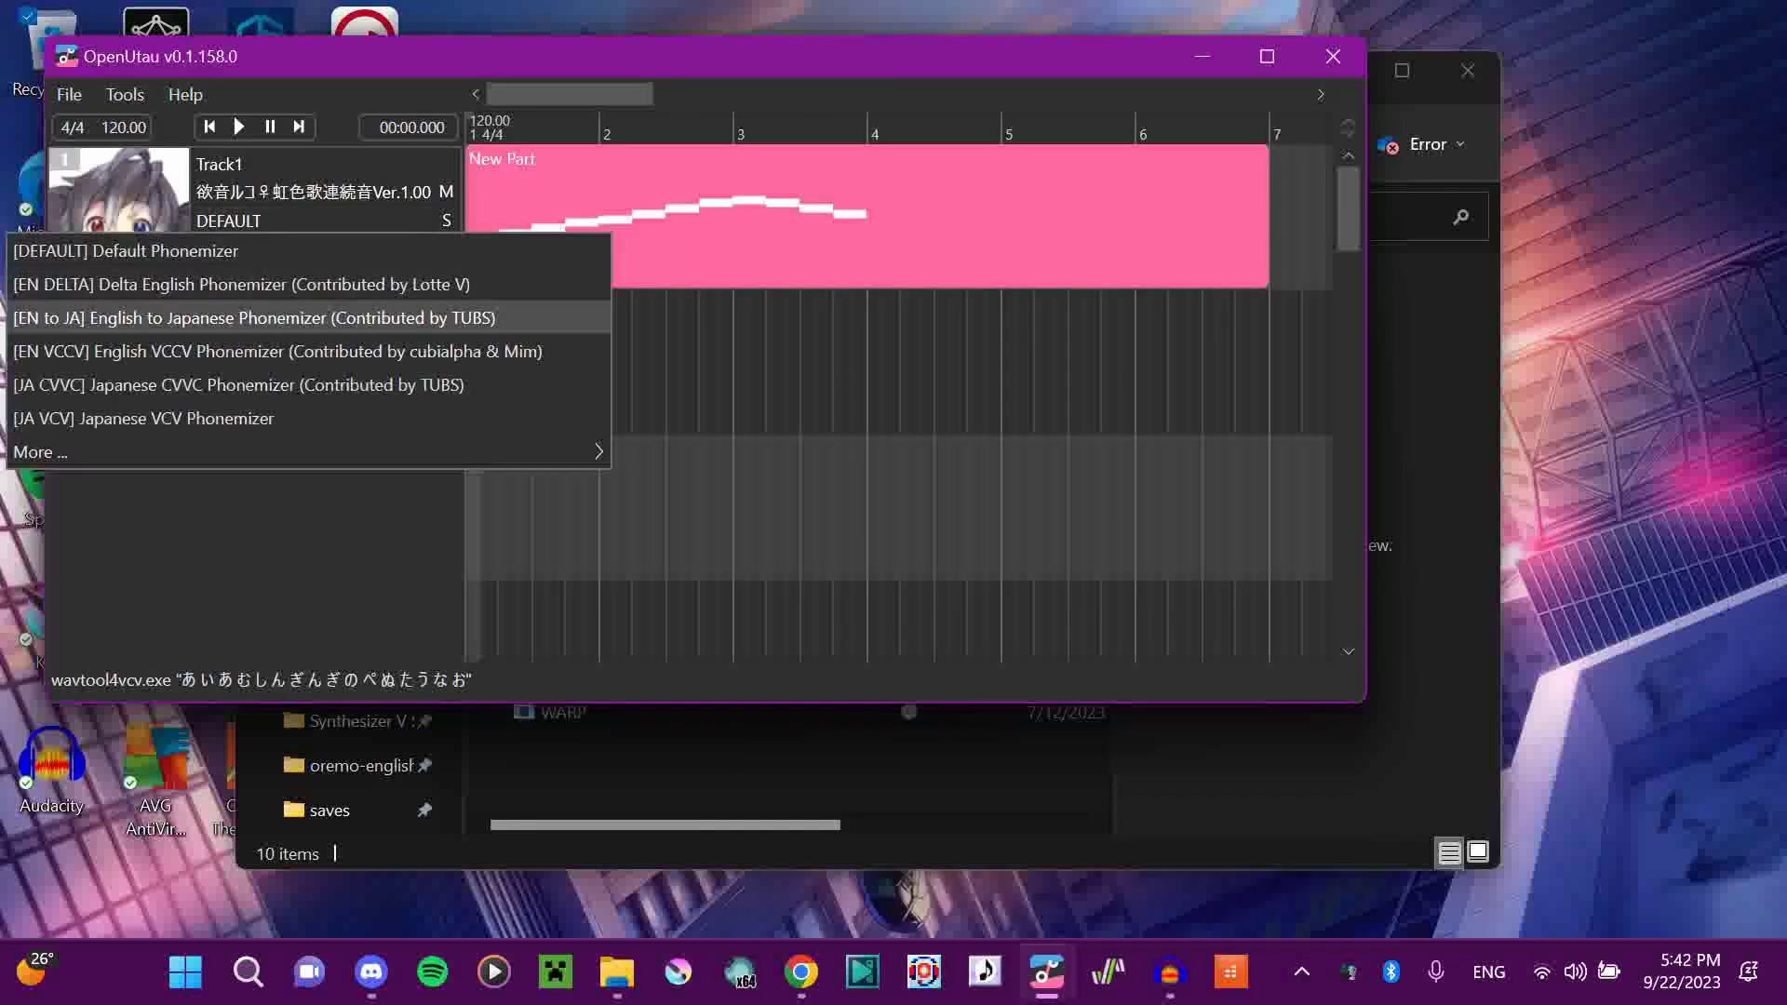
left_click(167, 416)
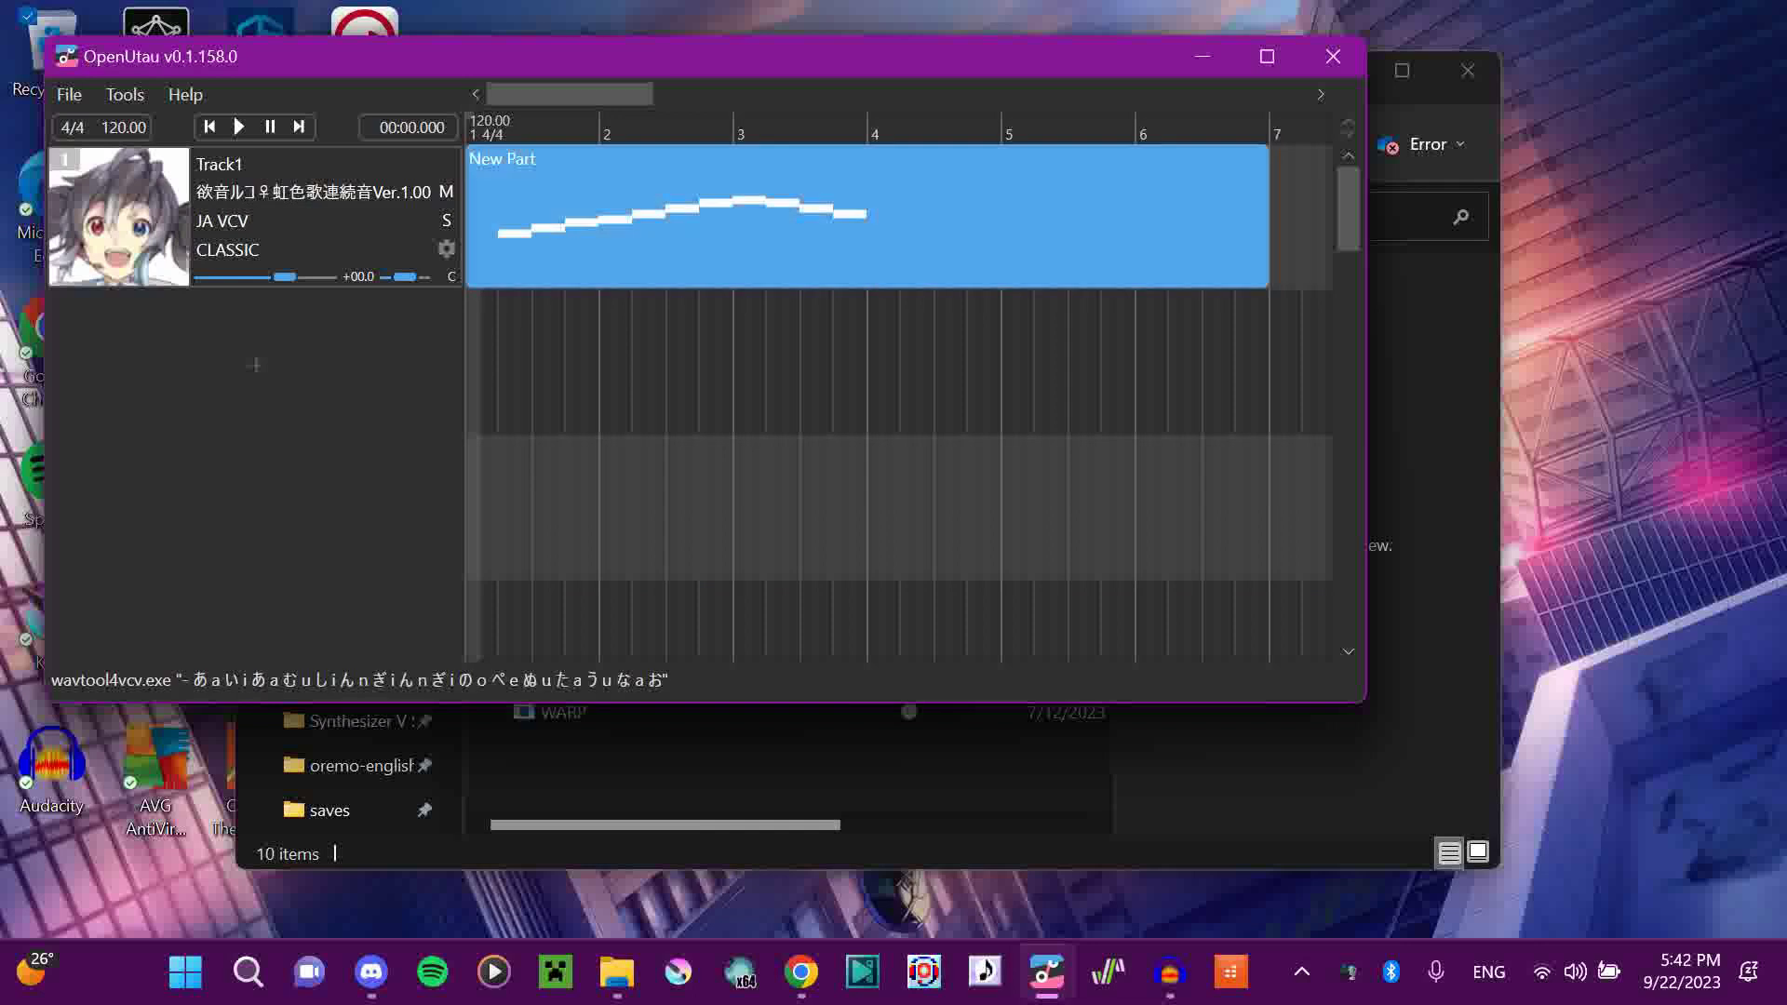
double_click(867, 217)
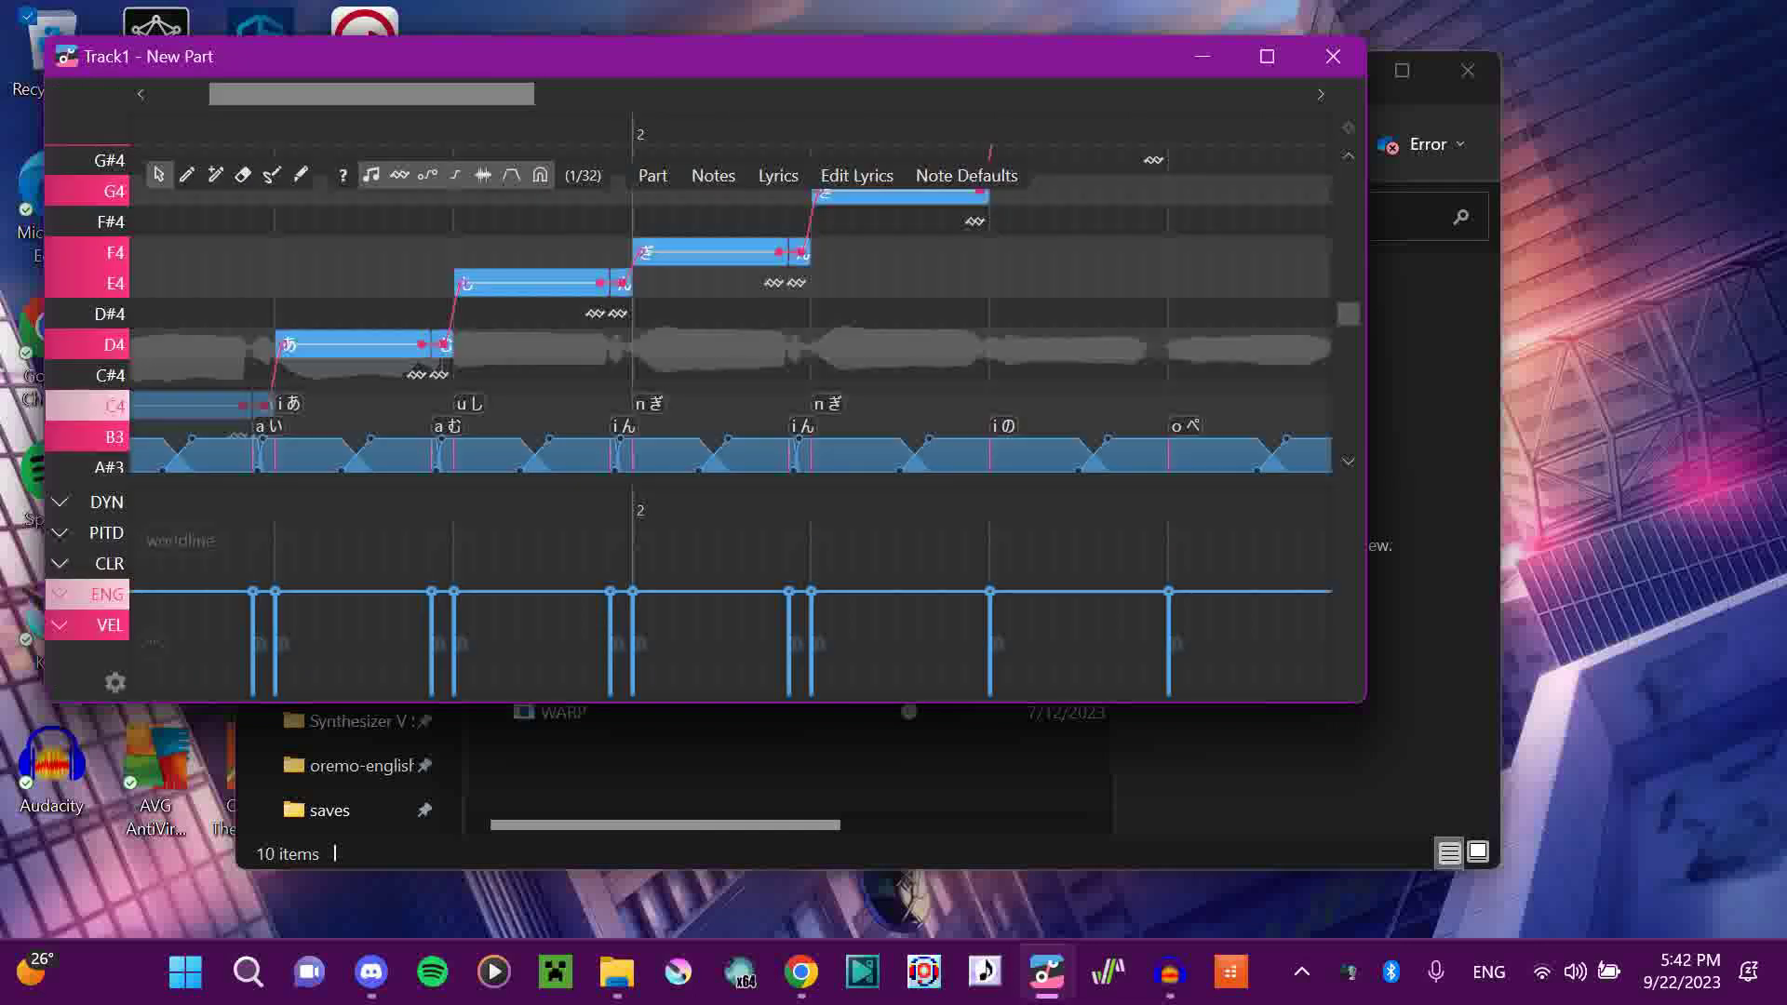
scroll(699, 350, "up", 4)
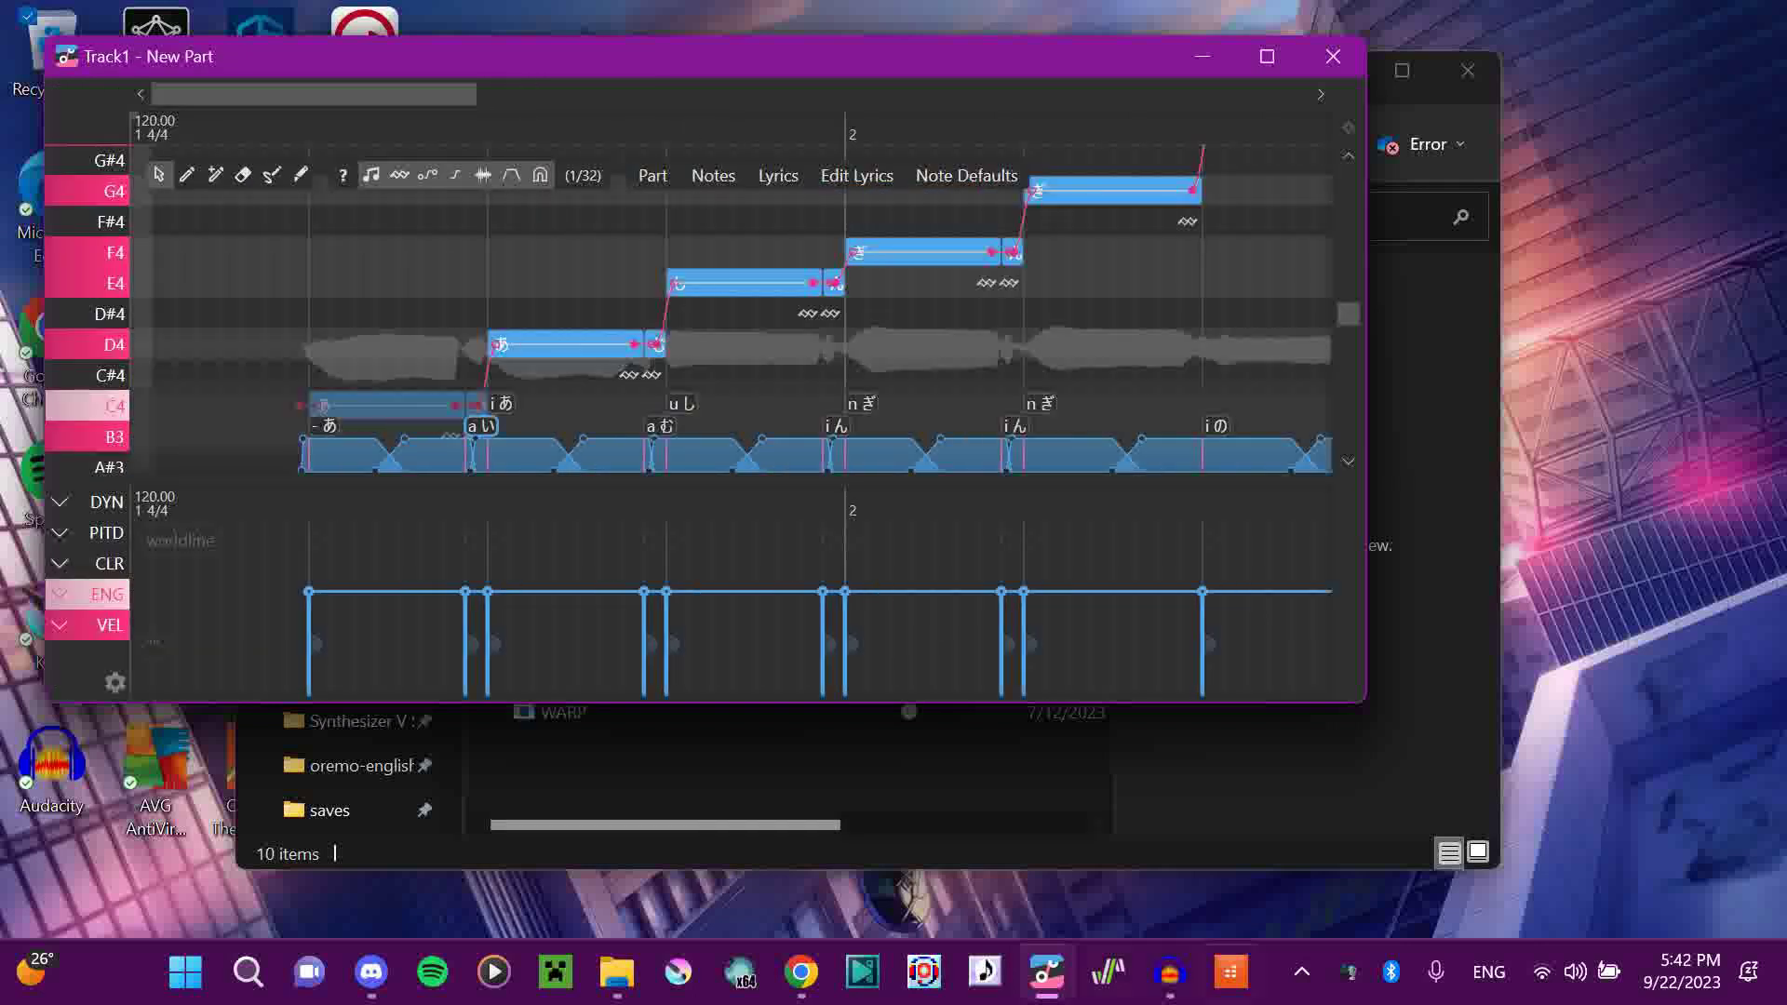
left_click(894, 817)
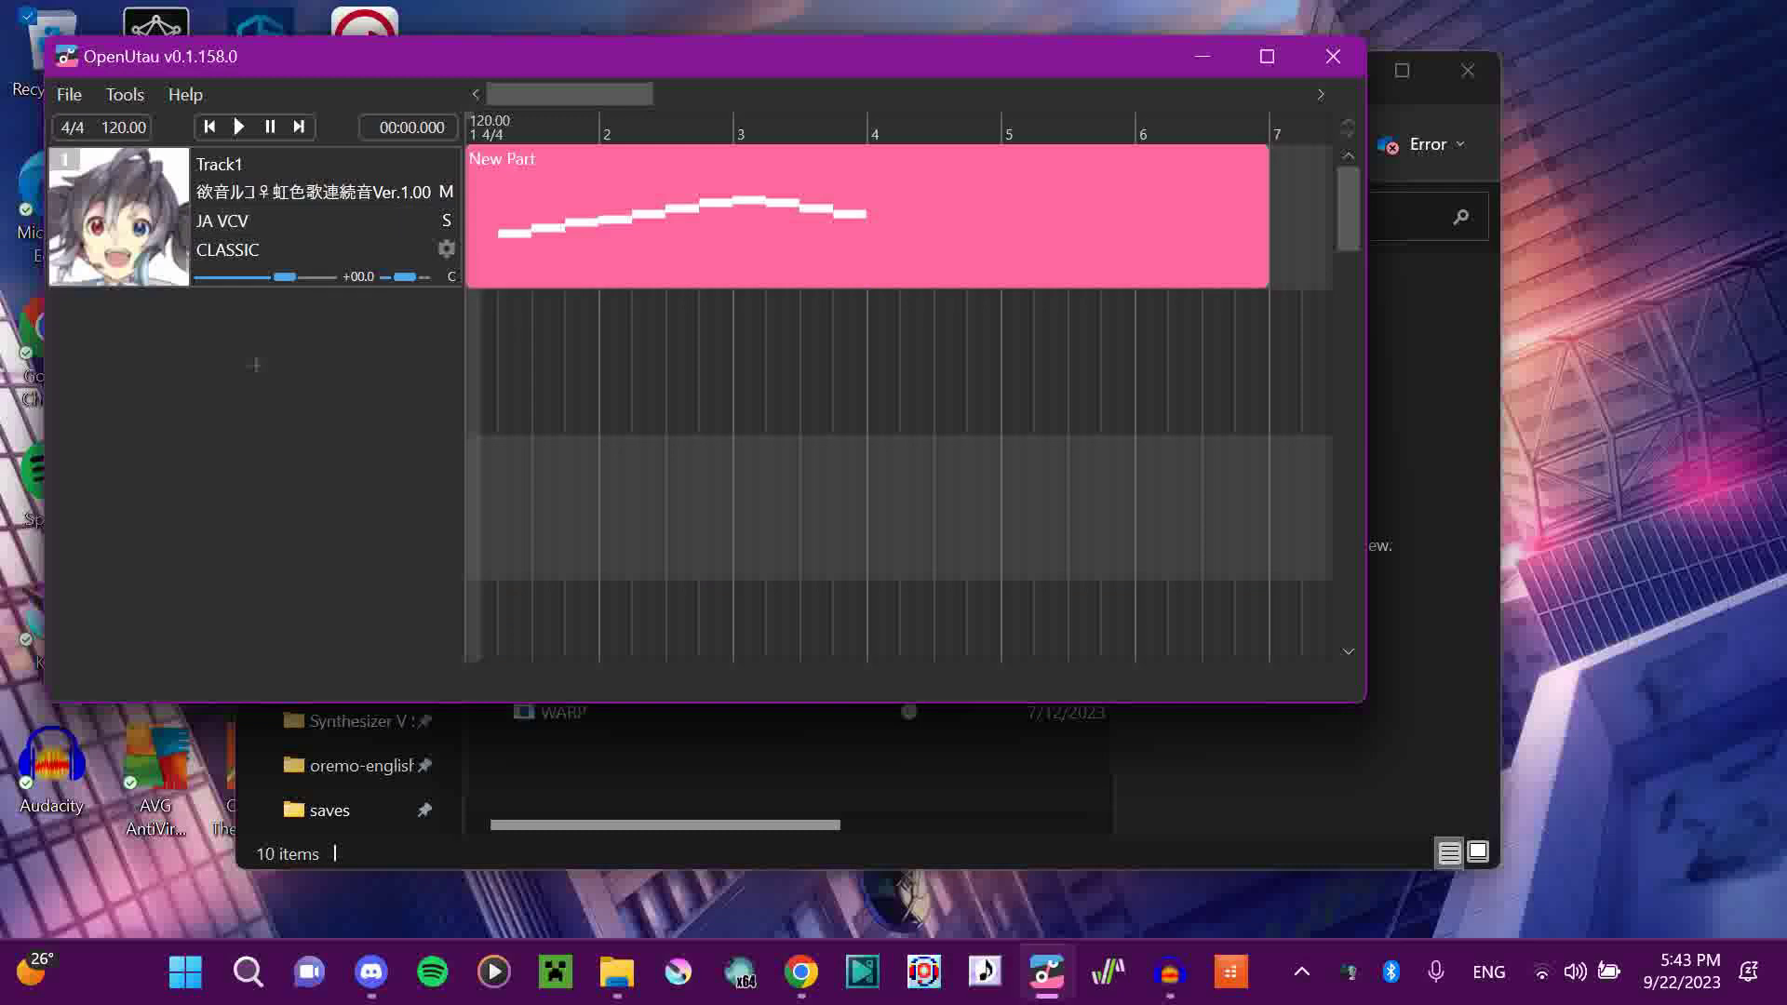
- Browse the phonemizer list again, then bring the arranger window back to the front
left_click(280, 220)
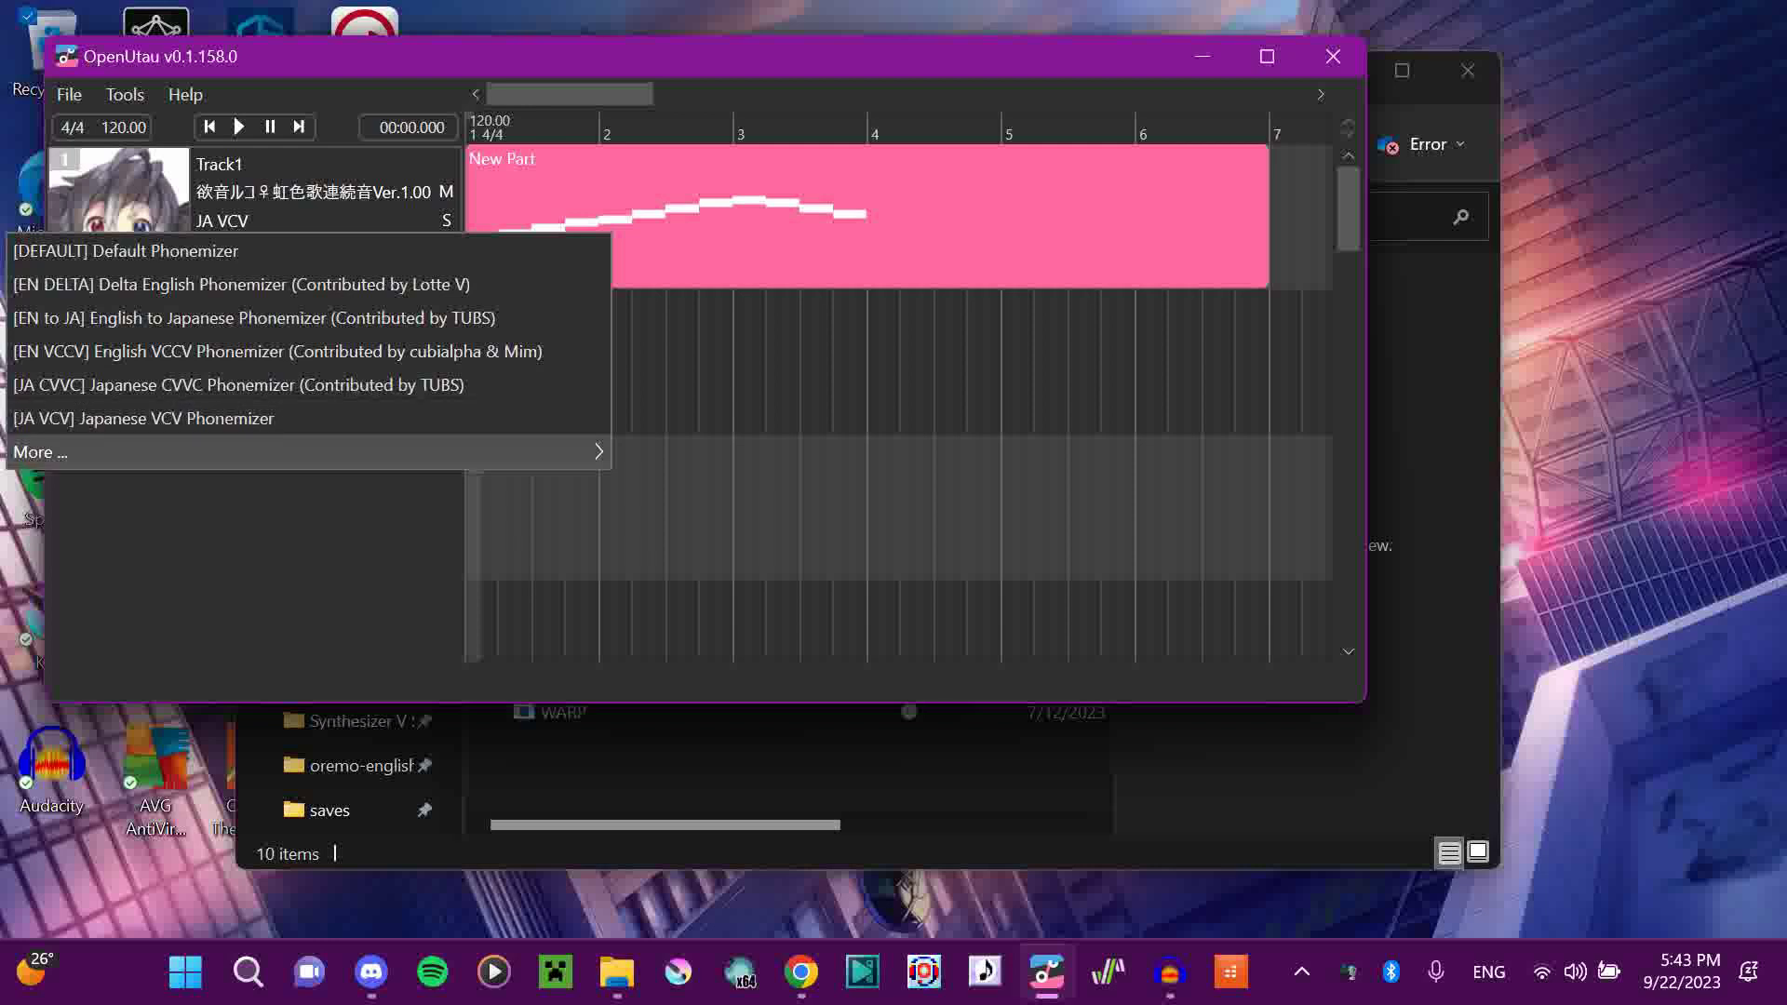
left_click(1173, 799)
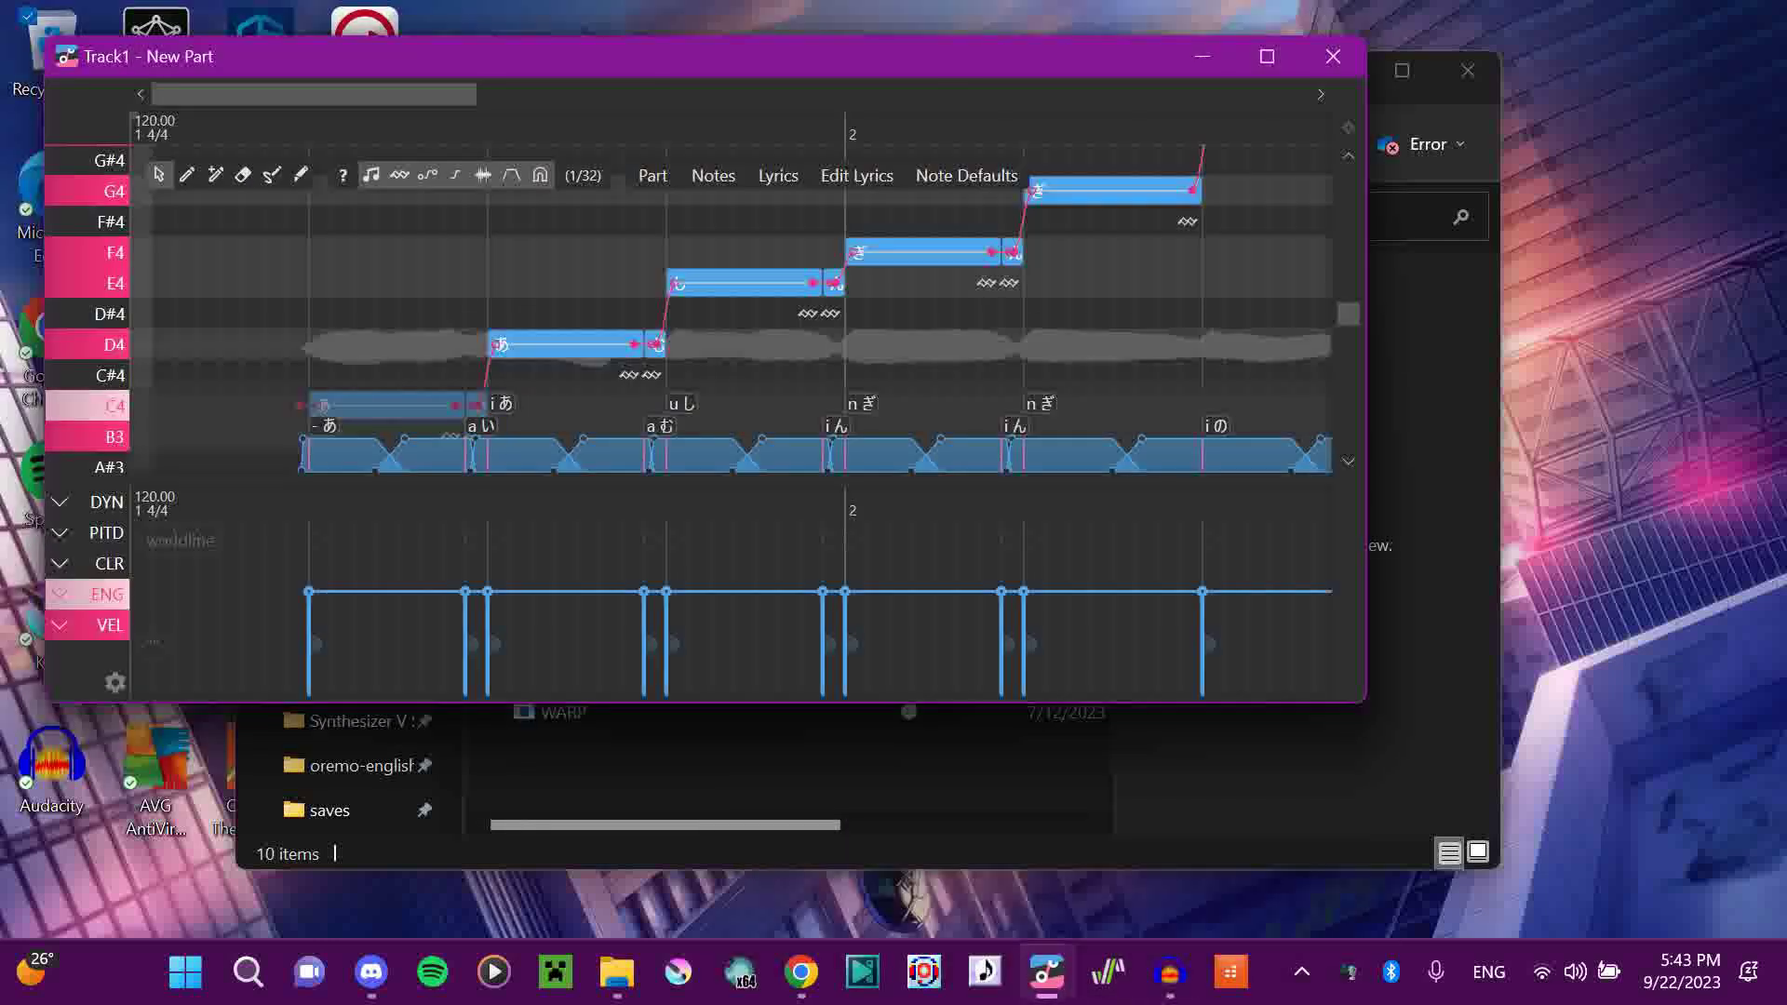
scroll(699, 307, "up", 1)
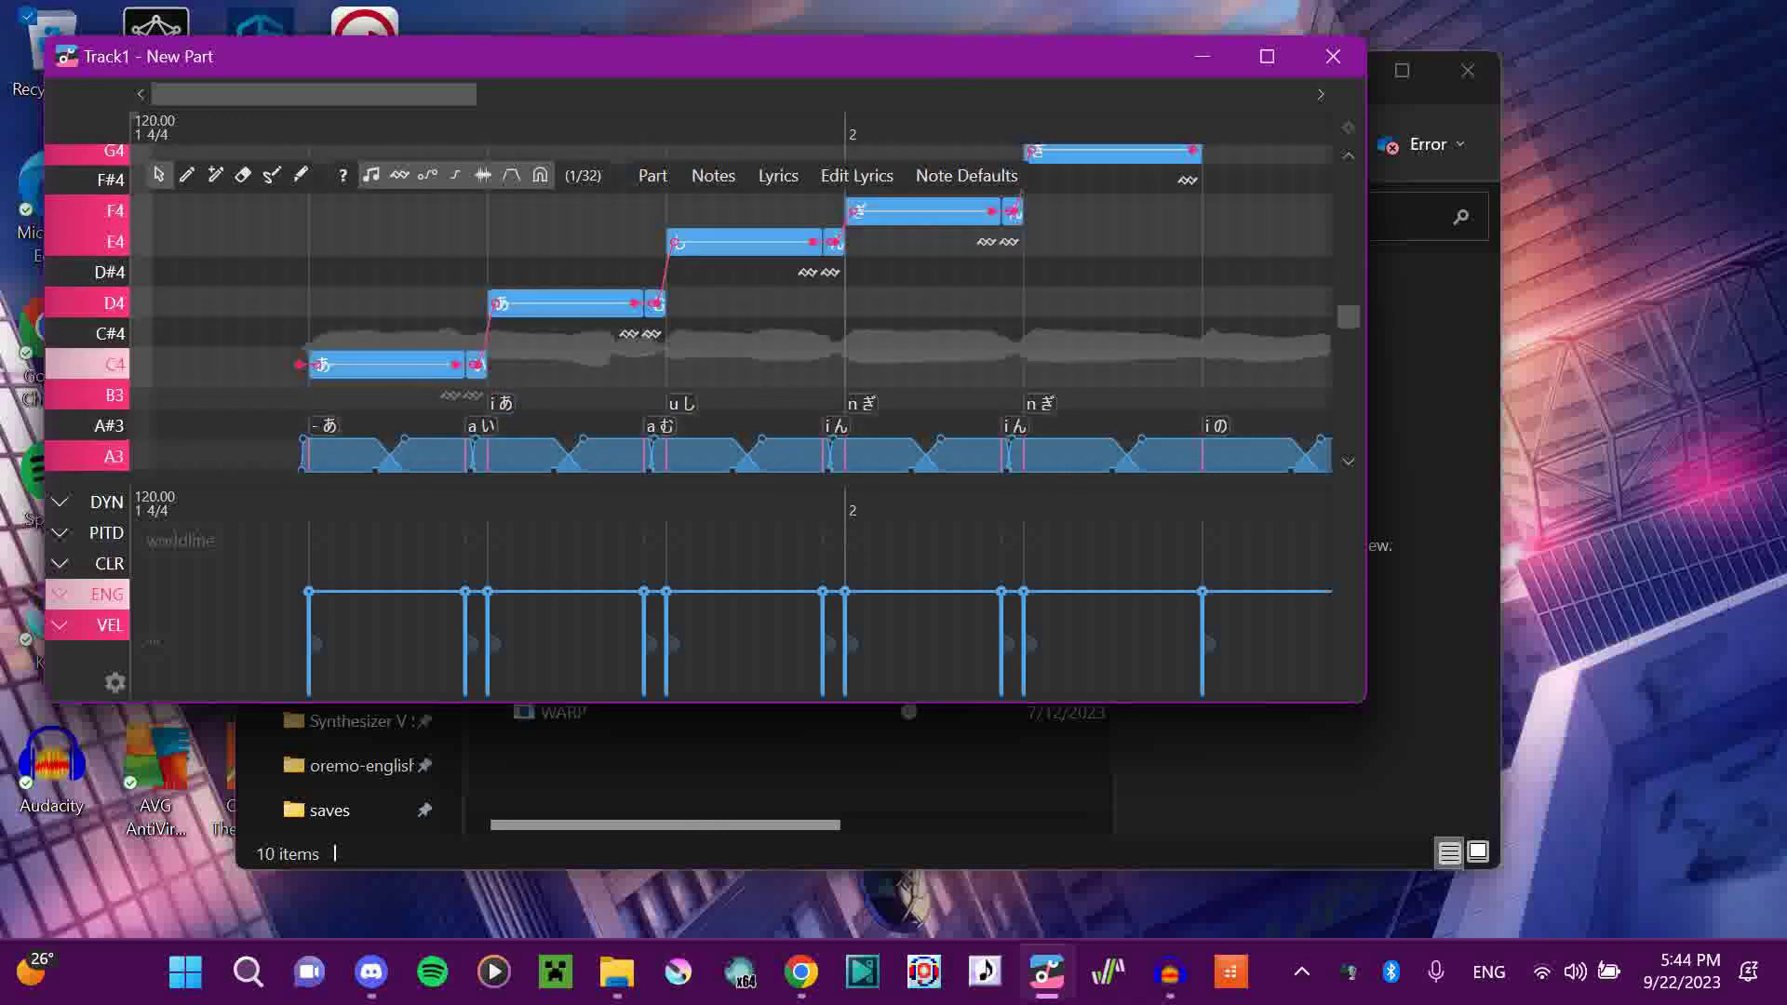
scroll(699, 308, "down", 1)
left_click(1046, 969)
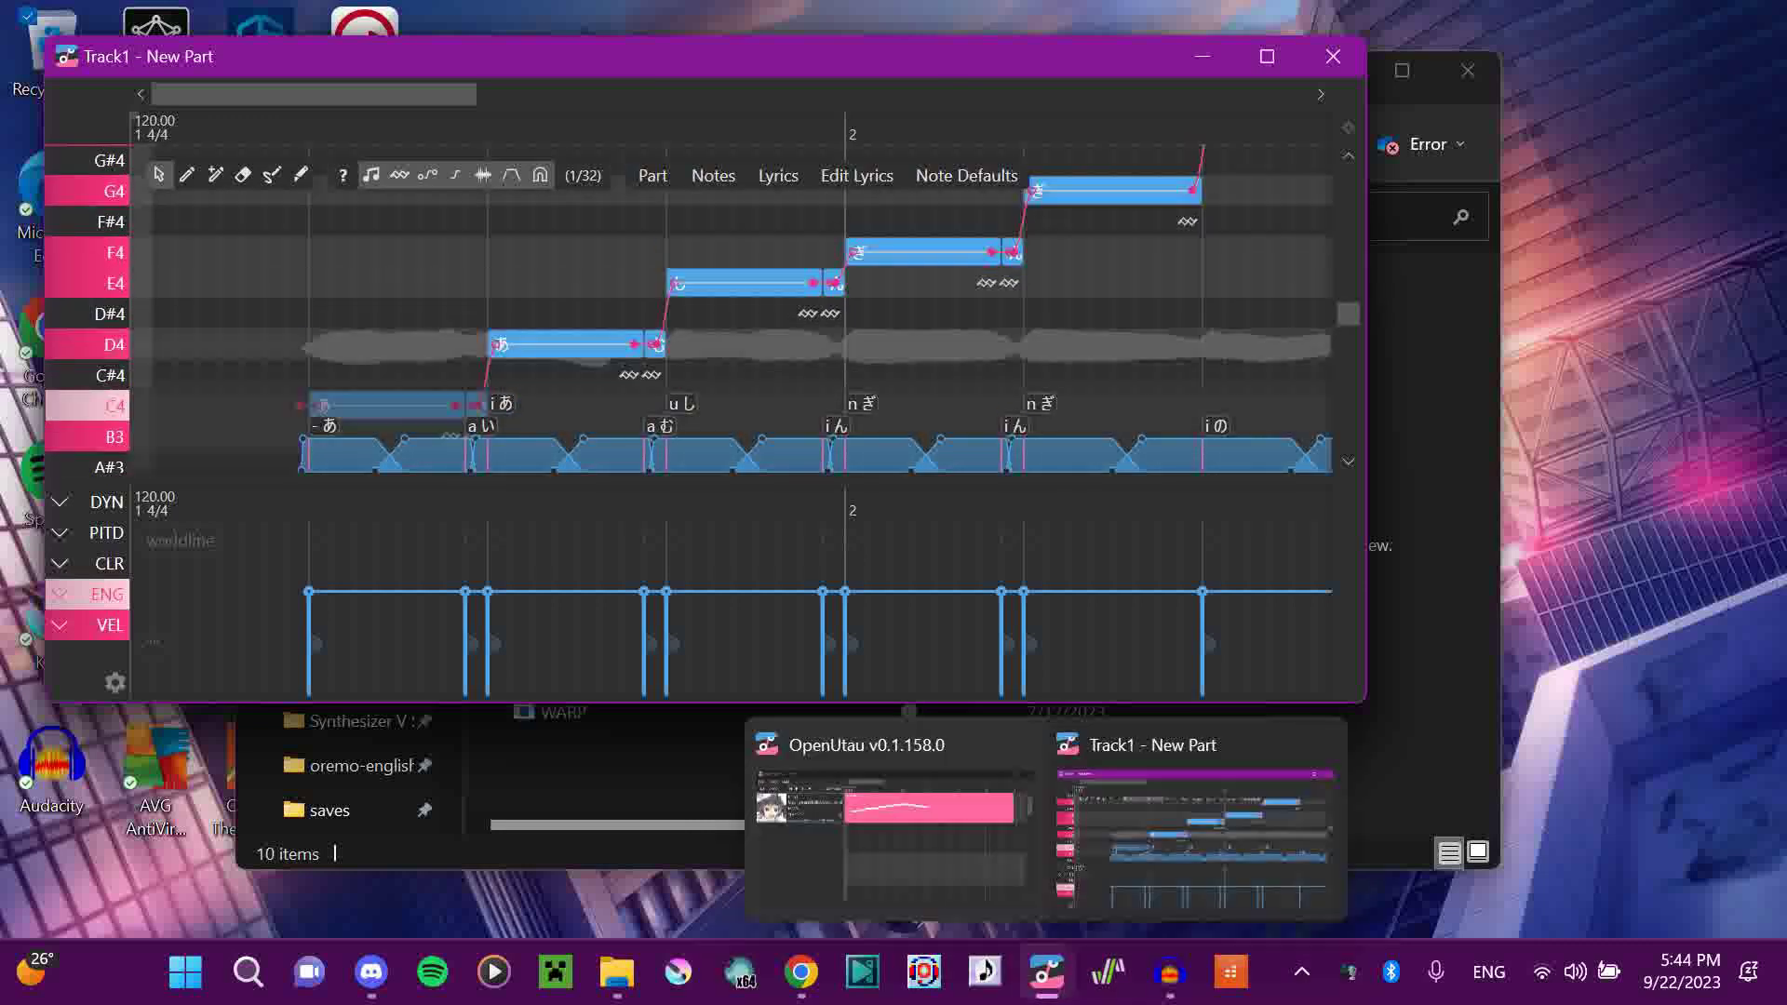
left_click(865, 838)
- Browse the renderer and phonemizer lists without changing them, then play the song
left_click(227, 249)
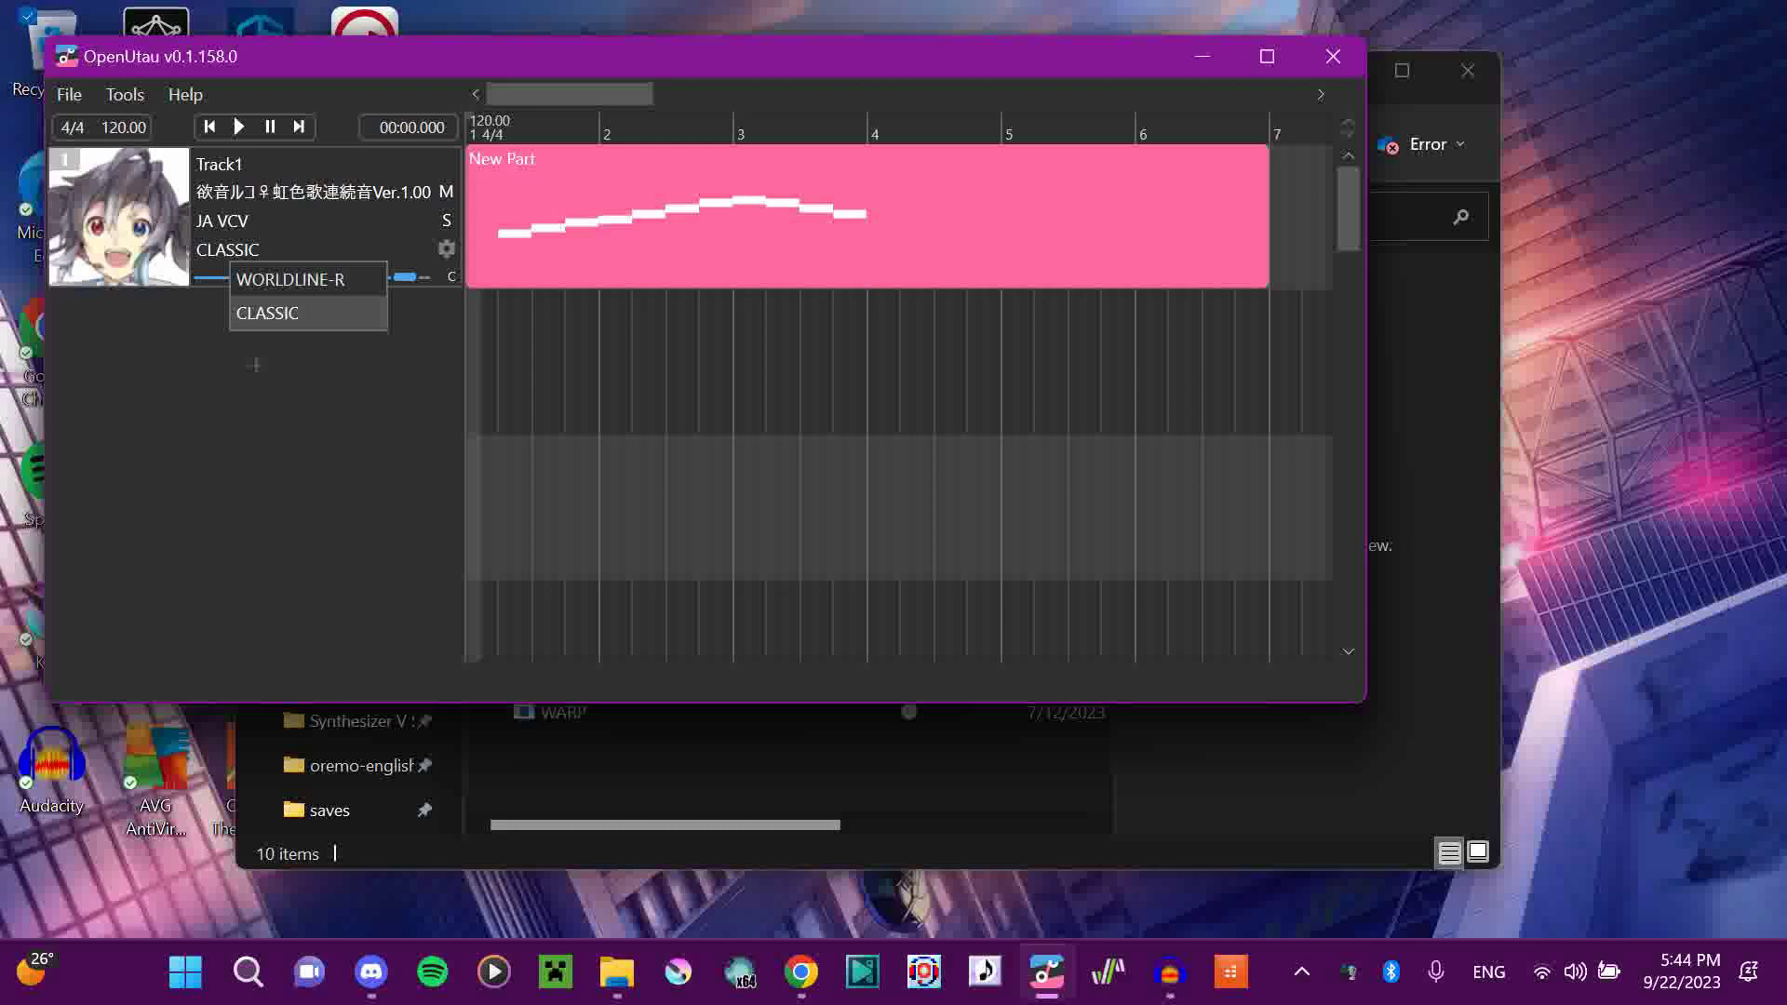
left_click(265, 312)
left_click(221, 222)
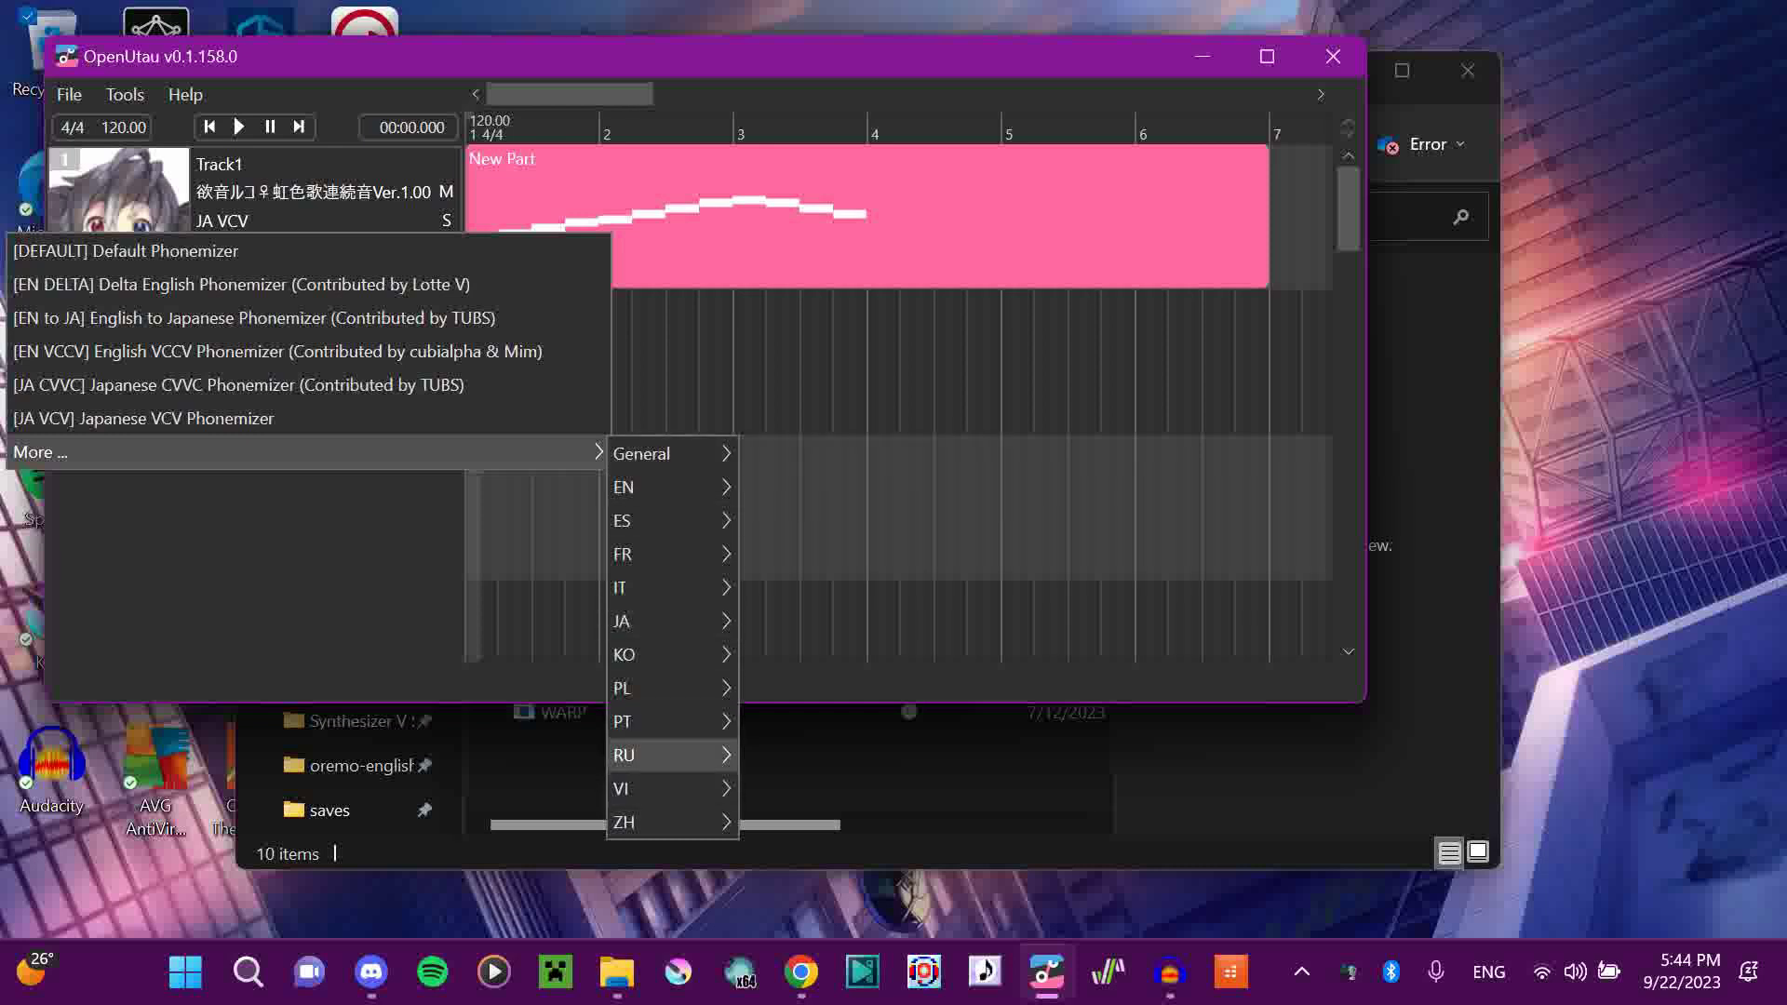
left_click(255, 365)
key("space")
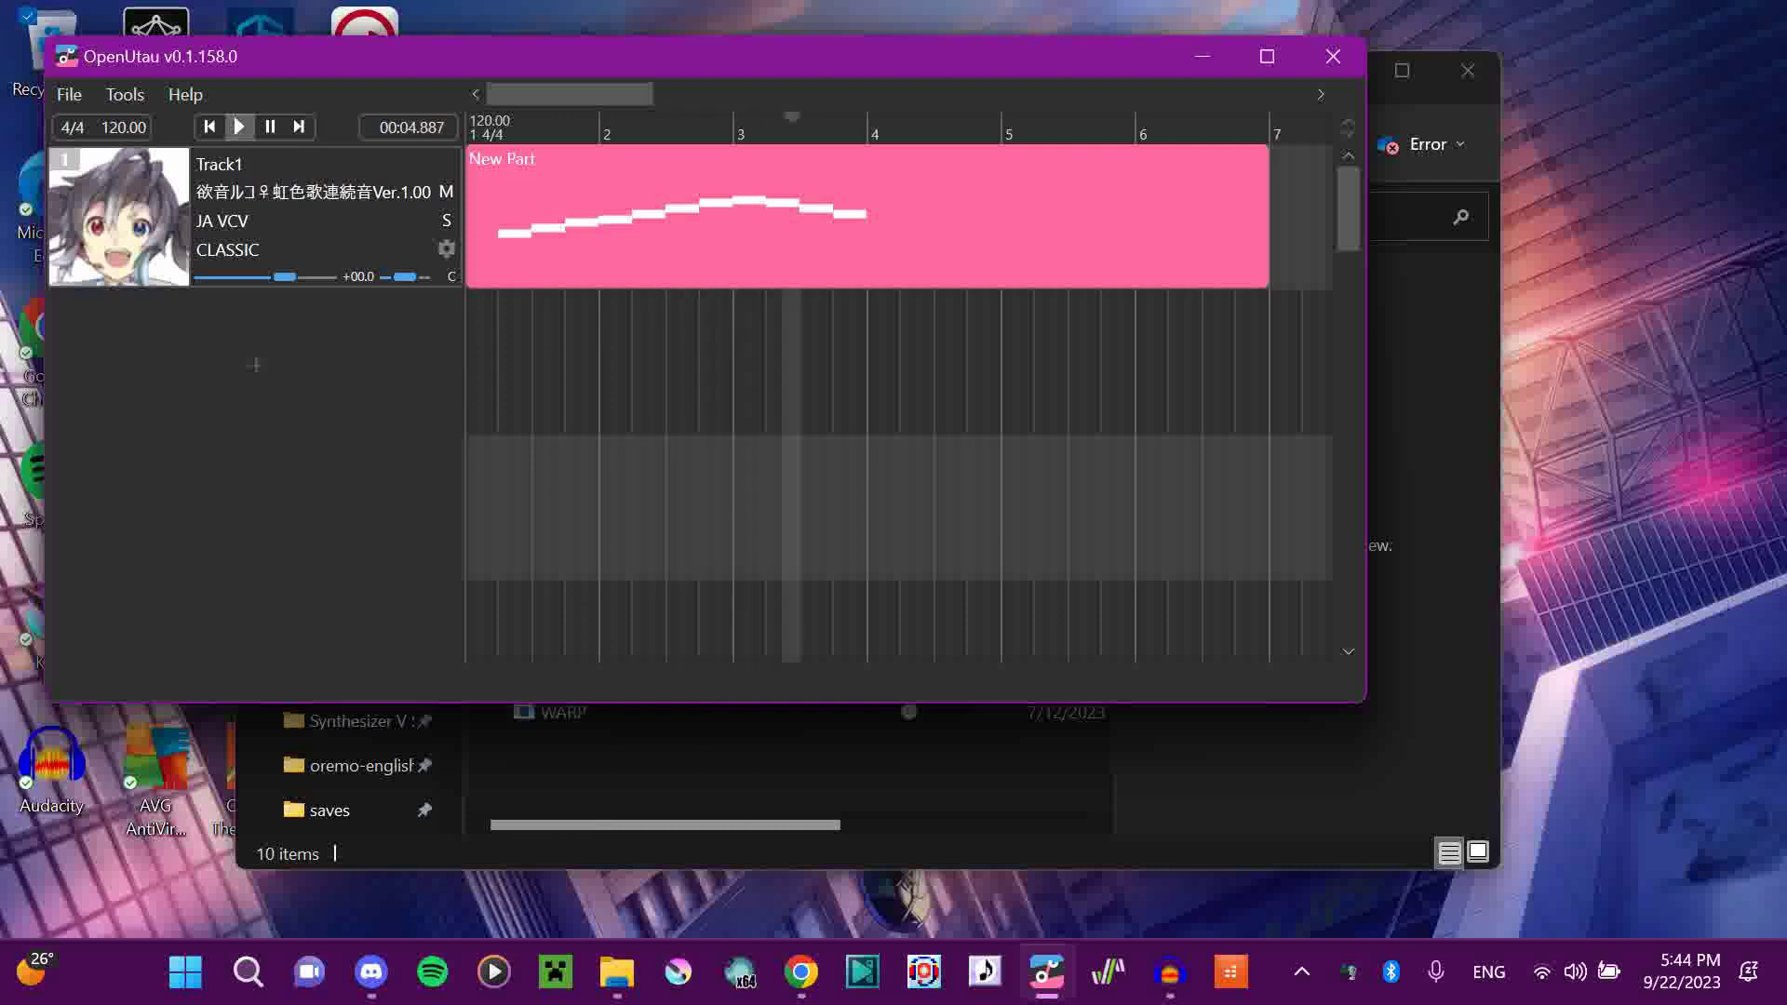
- Keep CLASSIC, confirm moresampler.exe as both resampler and wavtool, and replay the song
key("space")
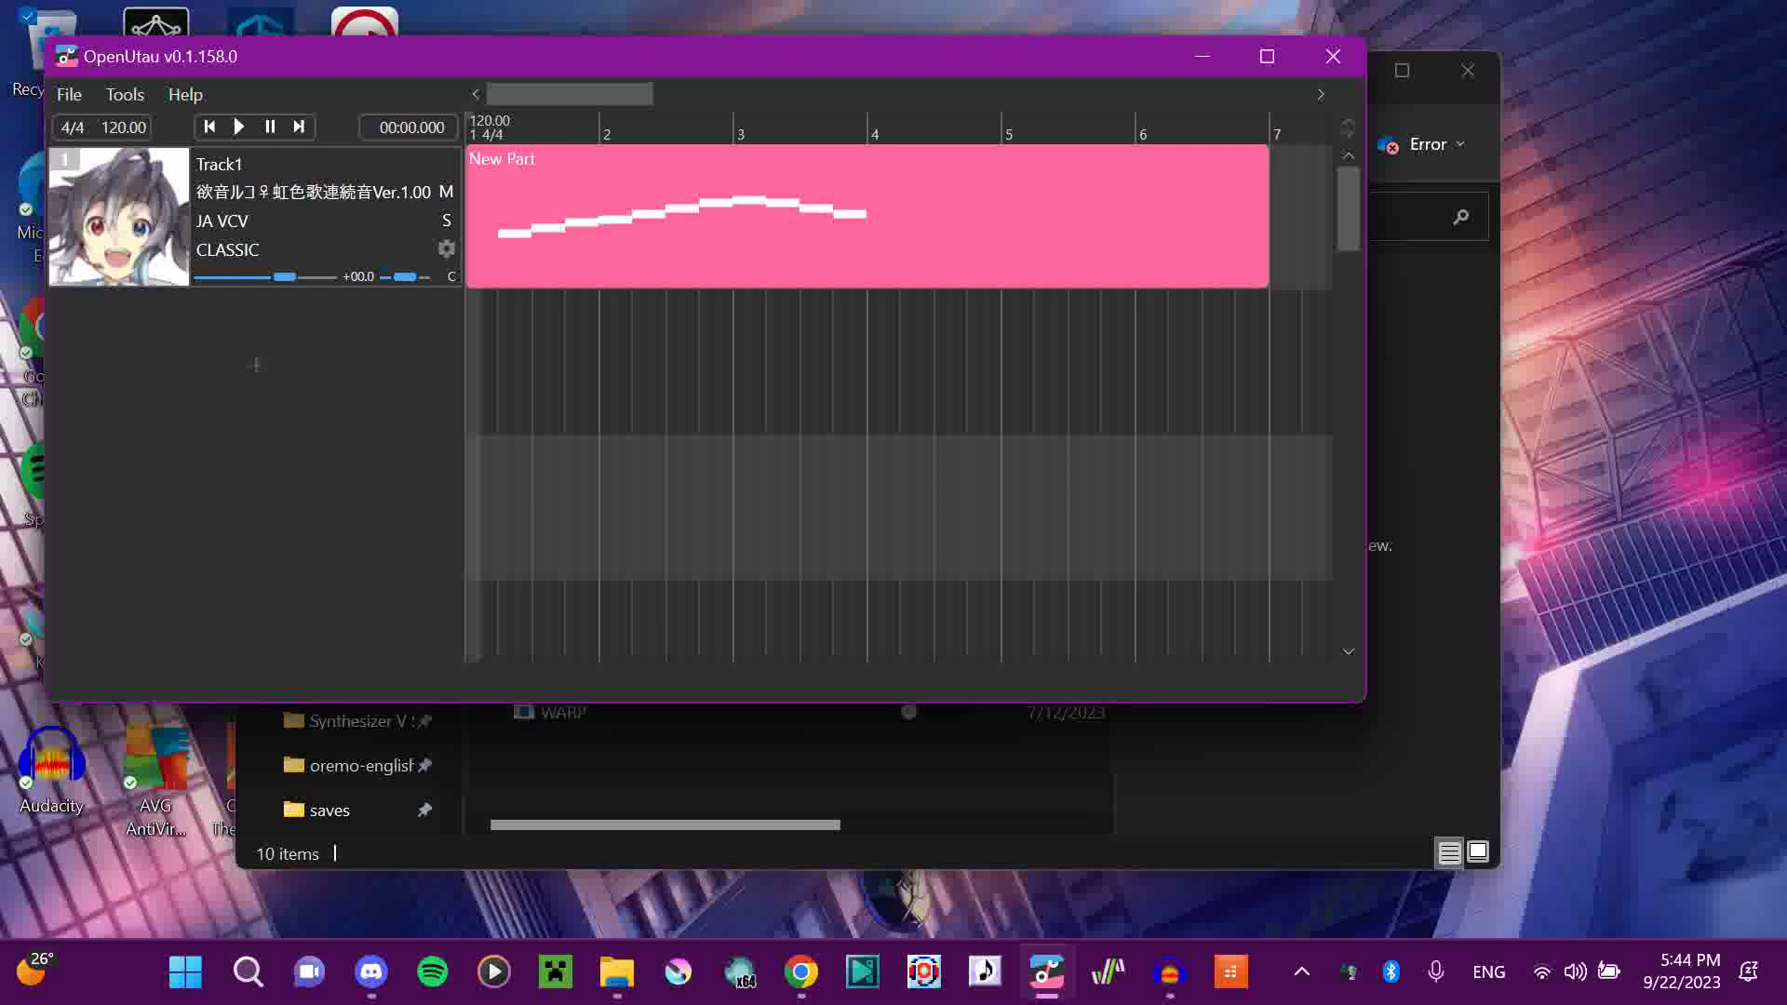
left_click(227, 250)
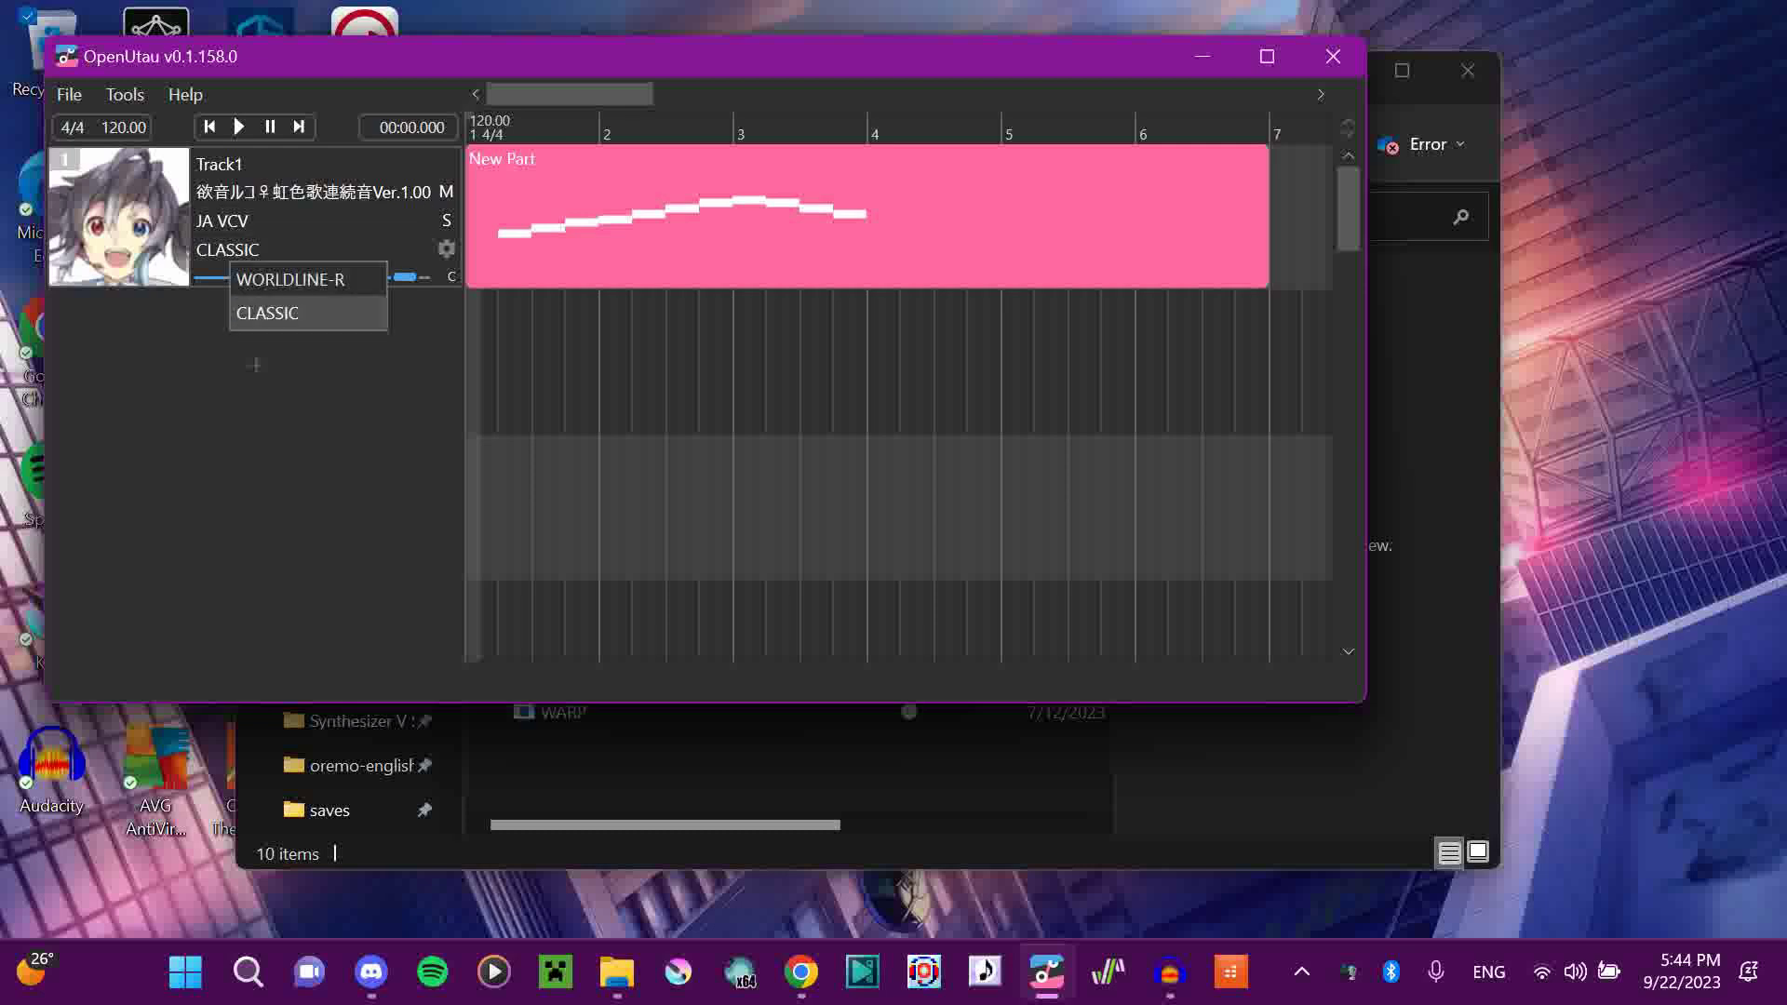
left_click(267, 295)
left_click(447, 250)
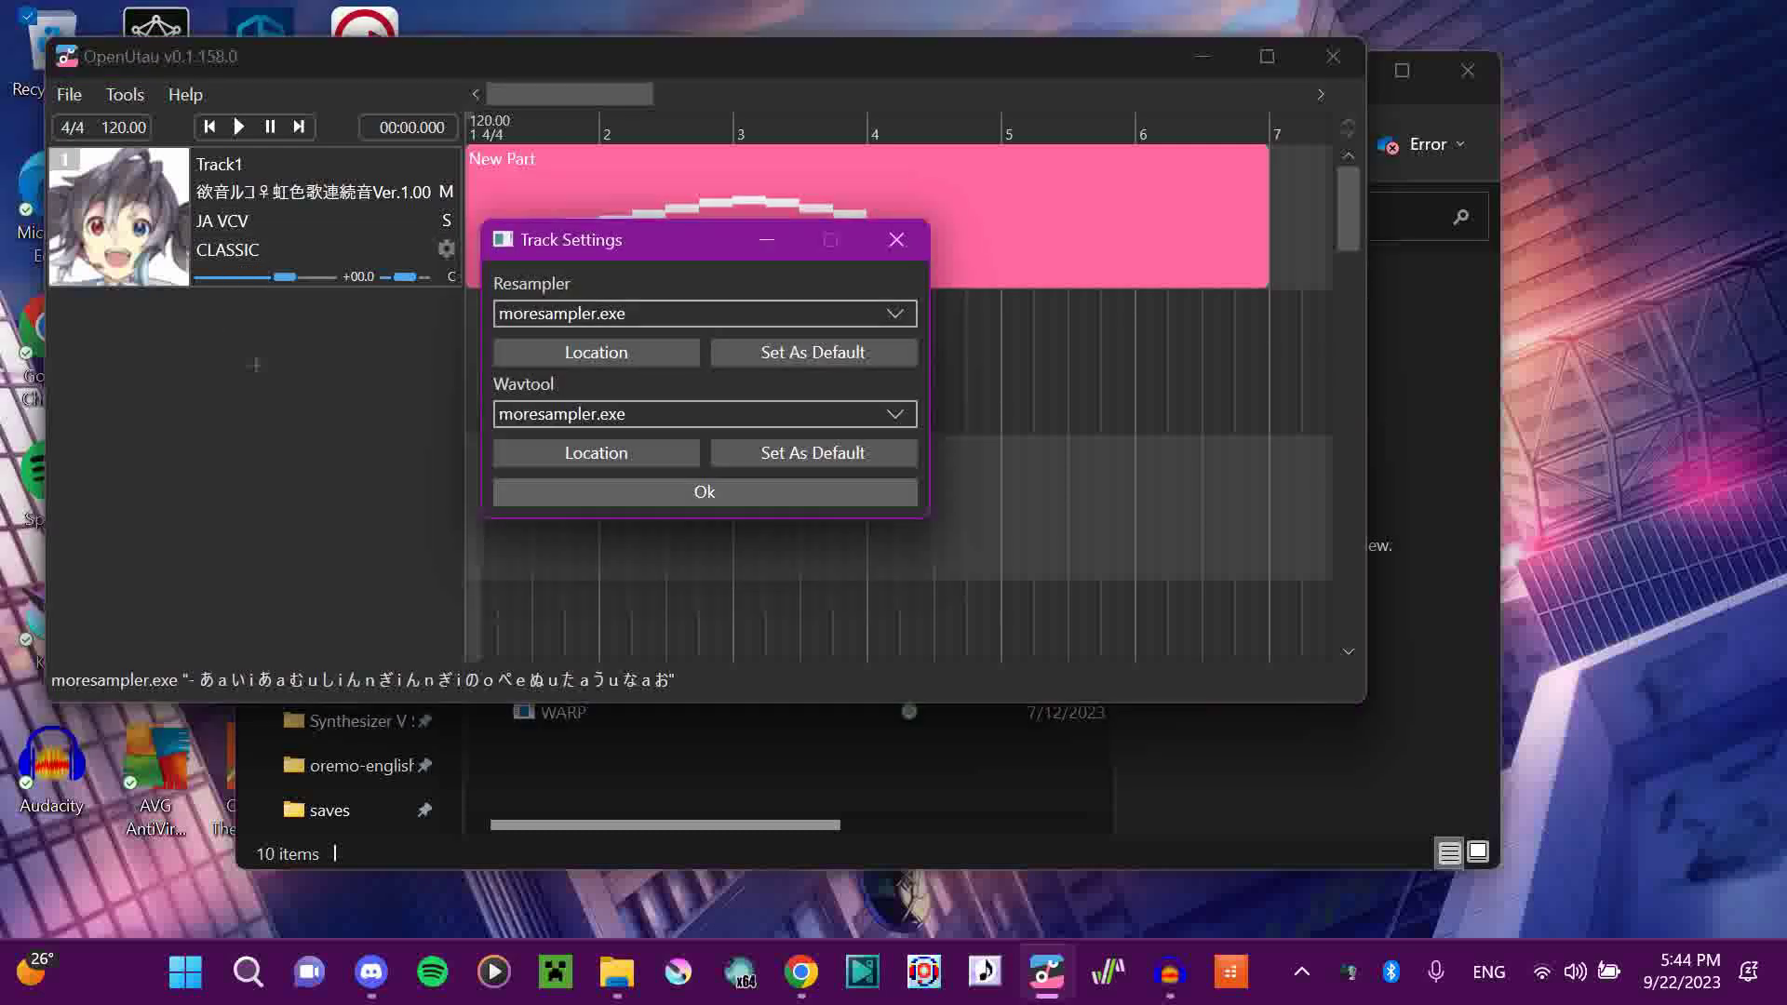
left_click(706, 492)
key("space")
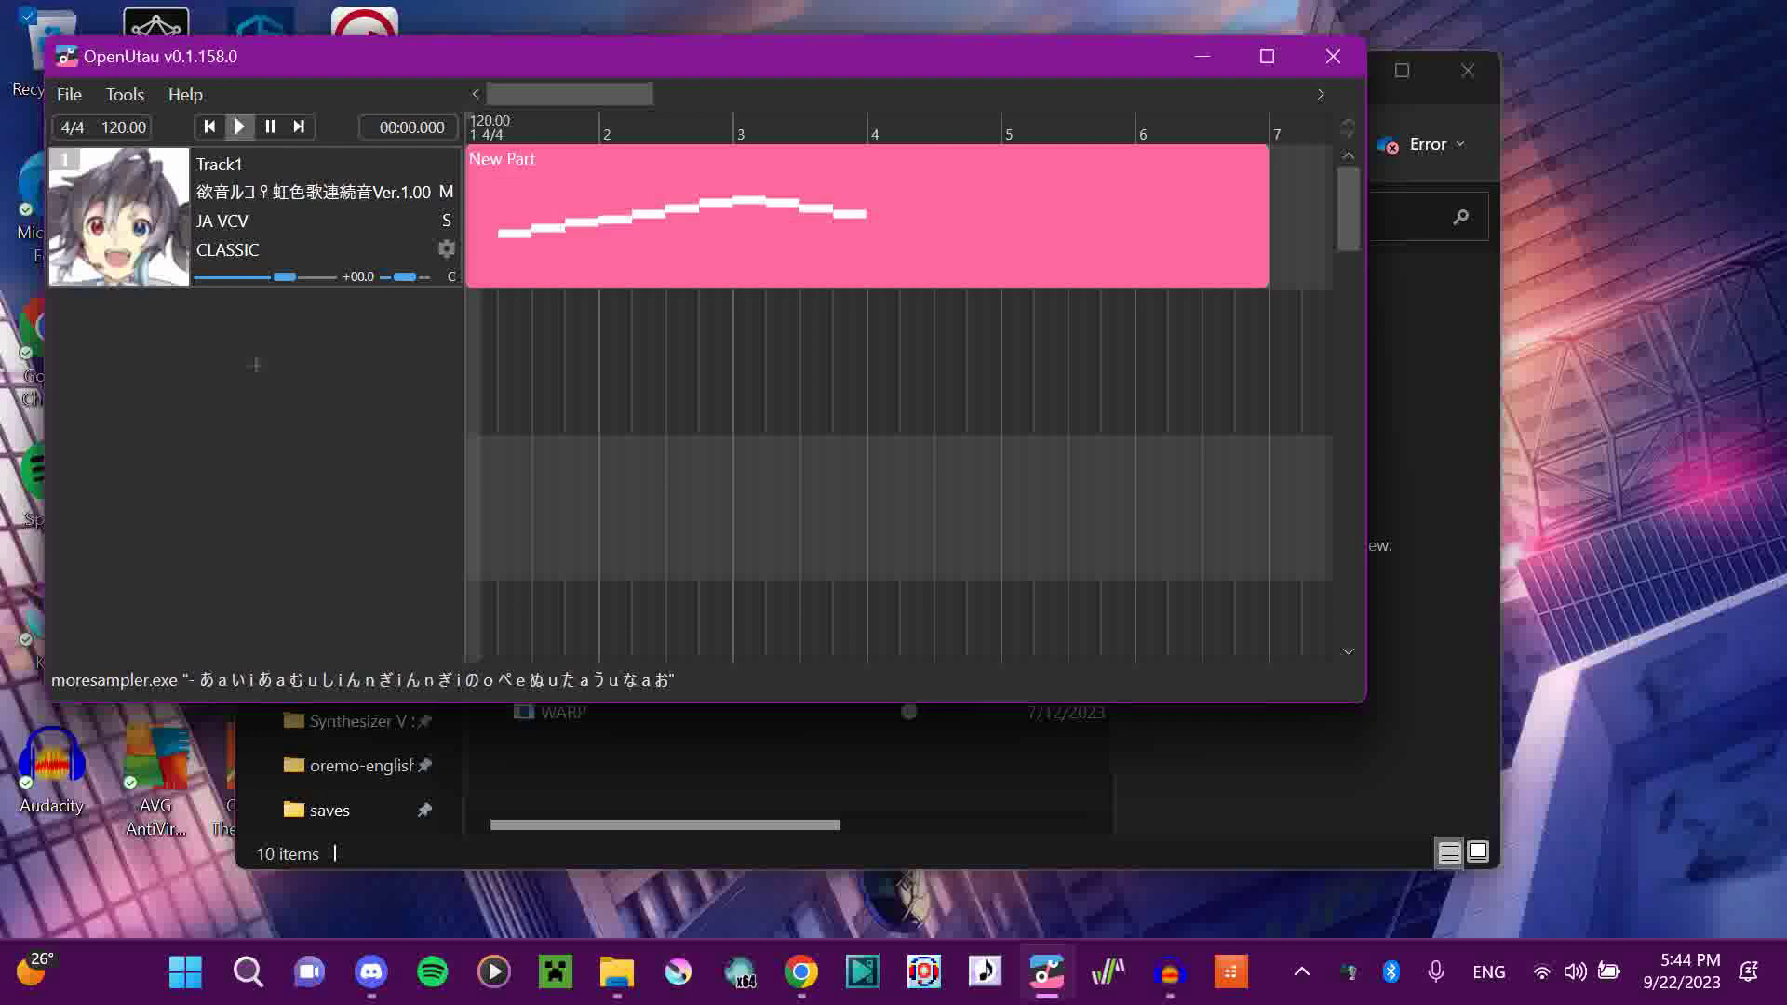
left_click(447, 249)
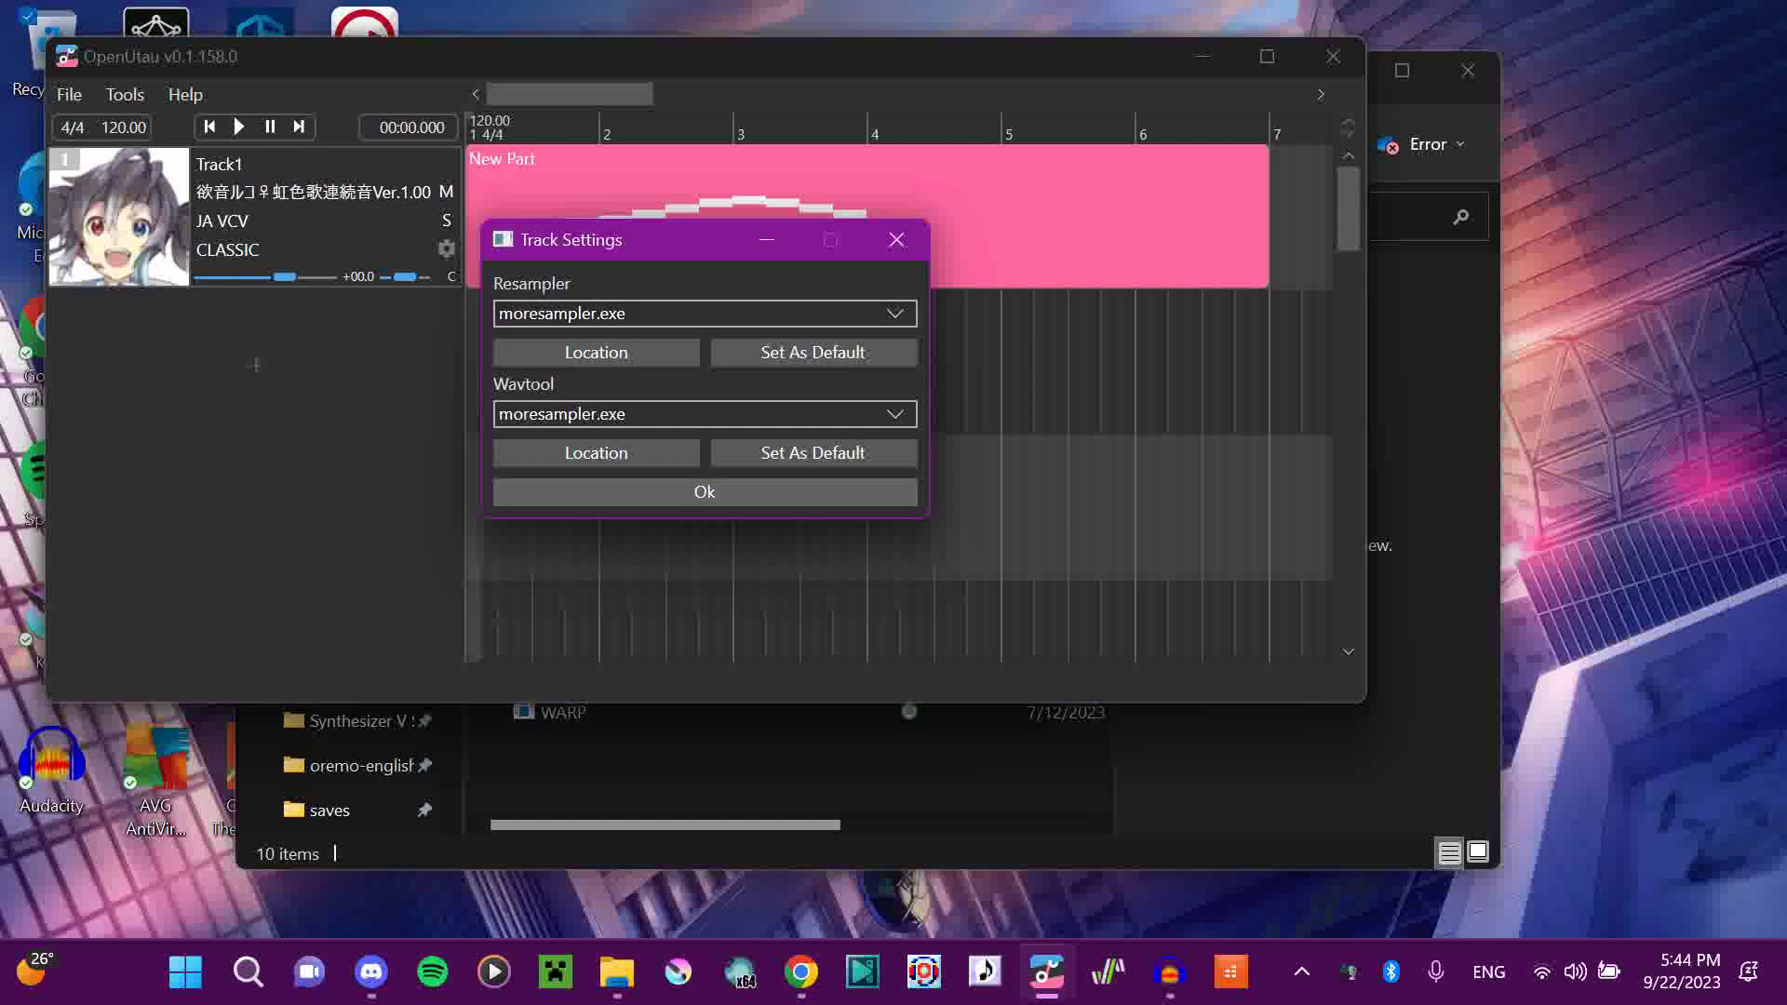
left_click(704, 492)
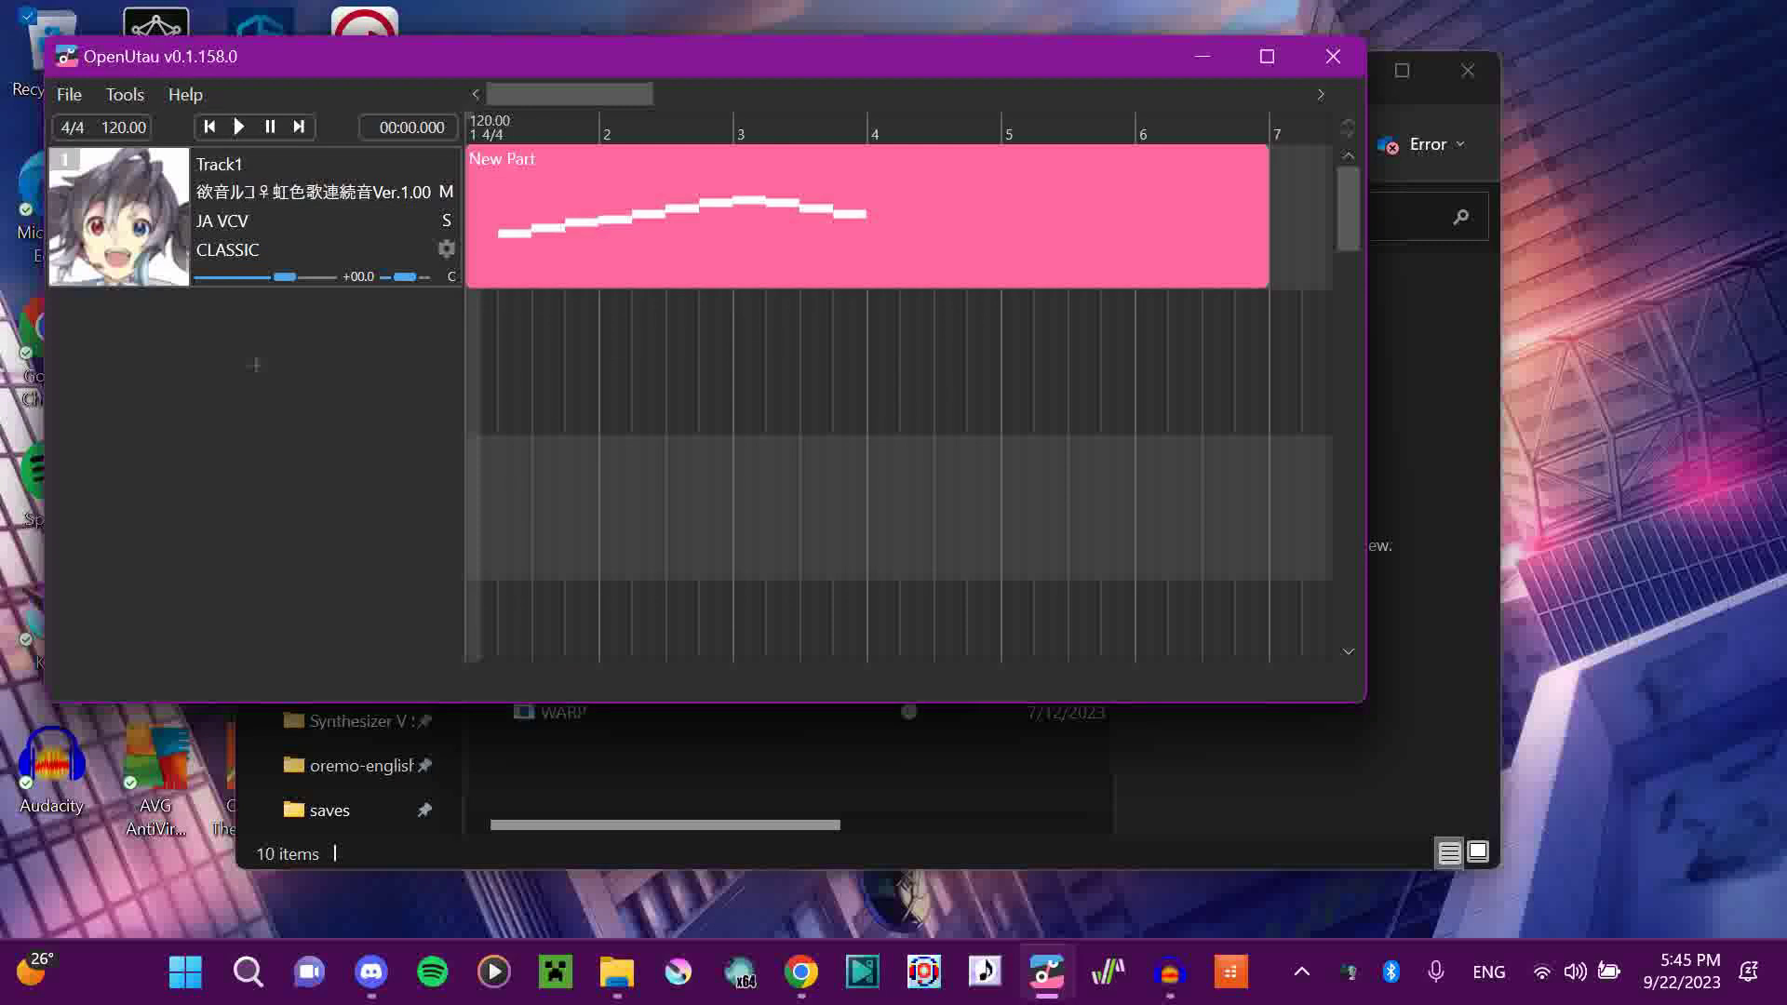
key("space")
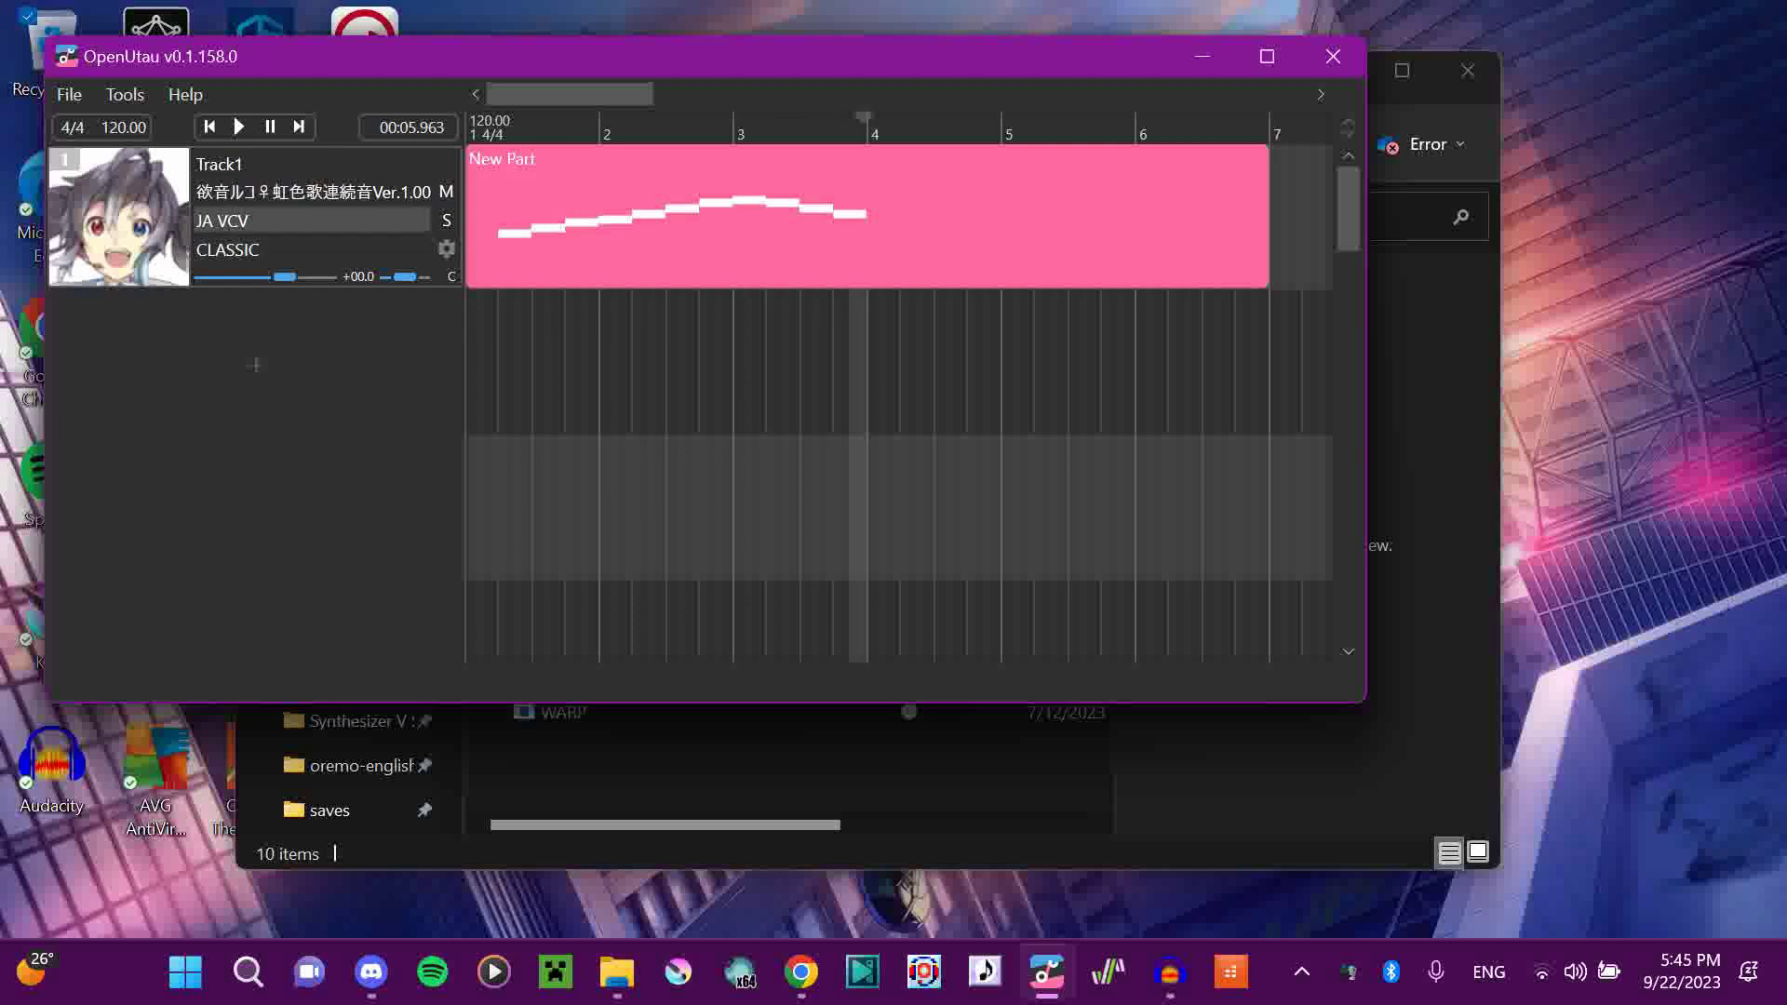
- Give Track1 the 重音テト voicebank with the DEFAULT phonemizer and rewind to the start
left_click(314, 190)
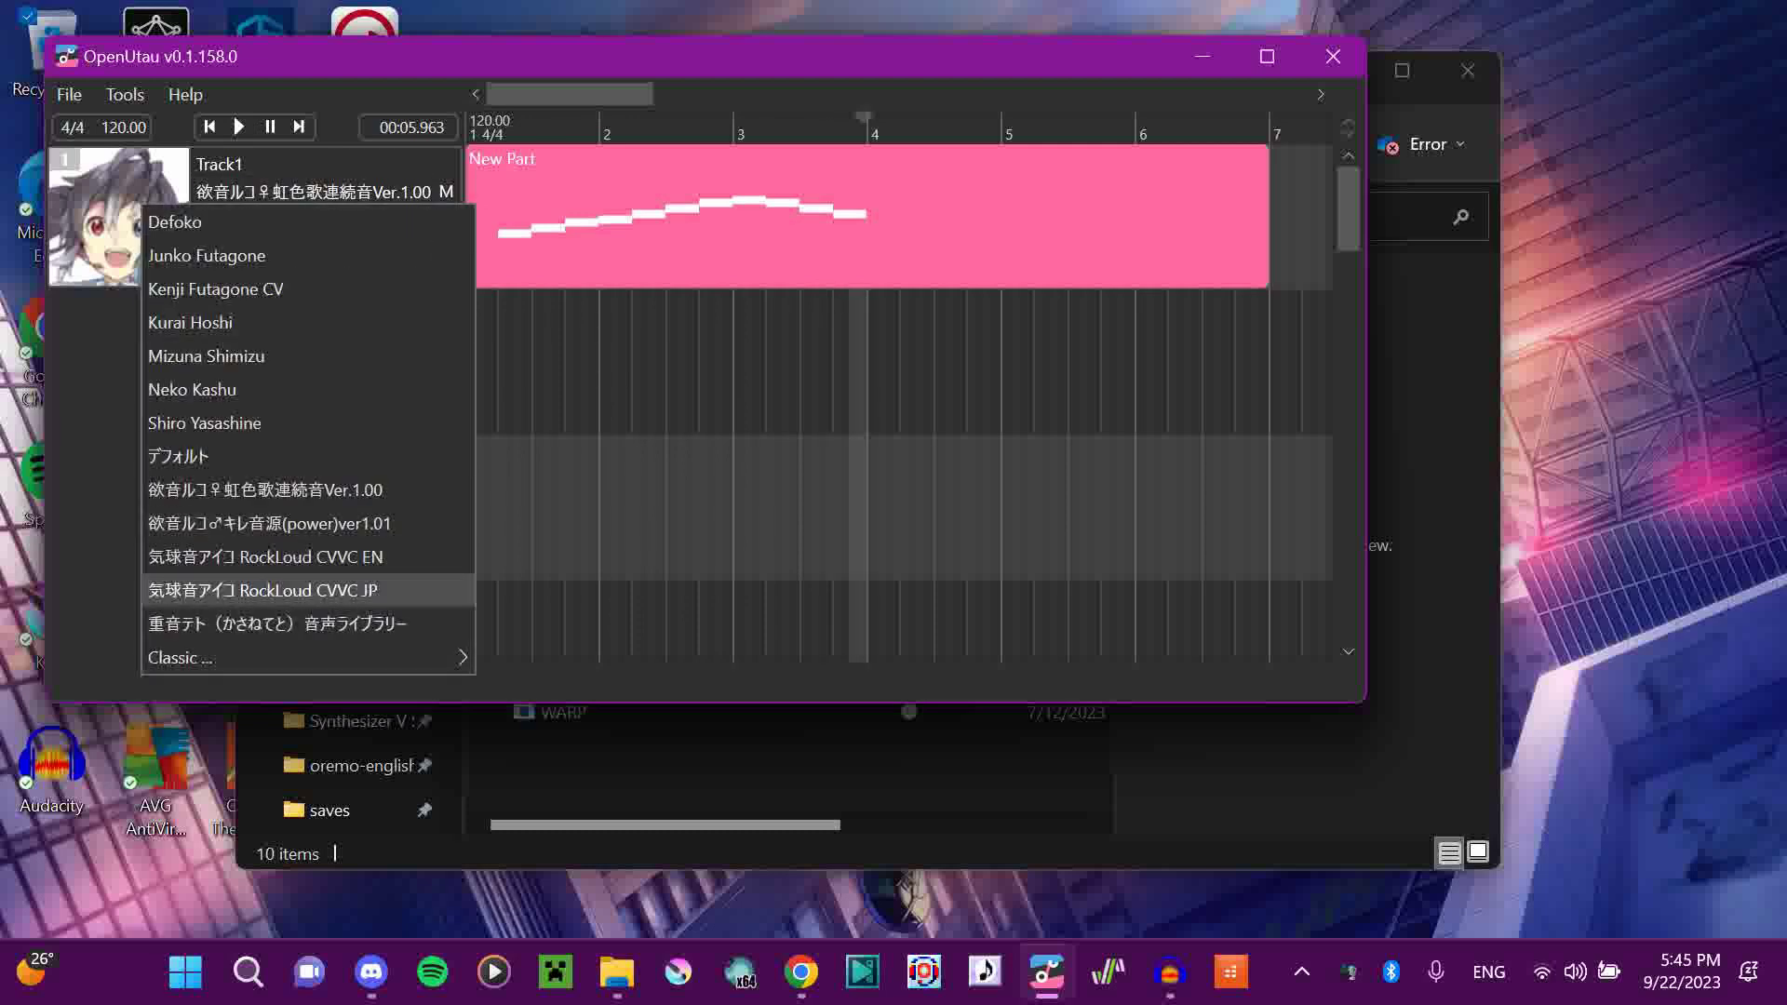
left_click(277, 622)
left_click(311, 221)
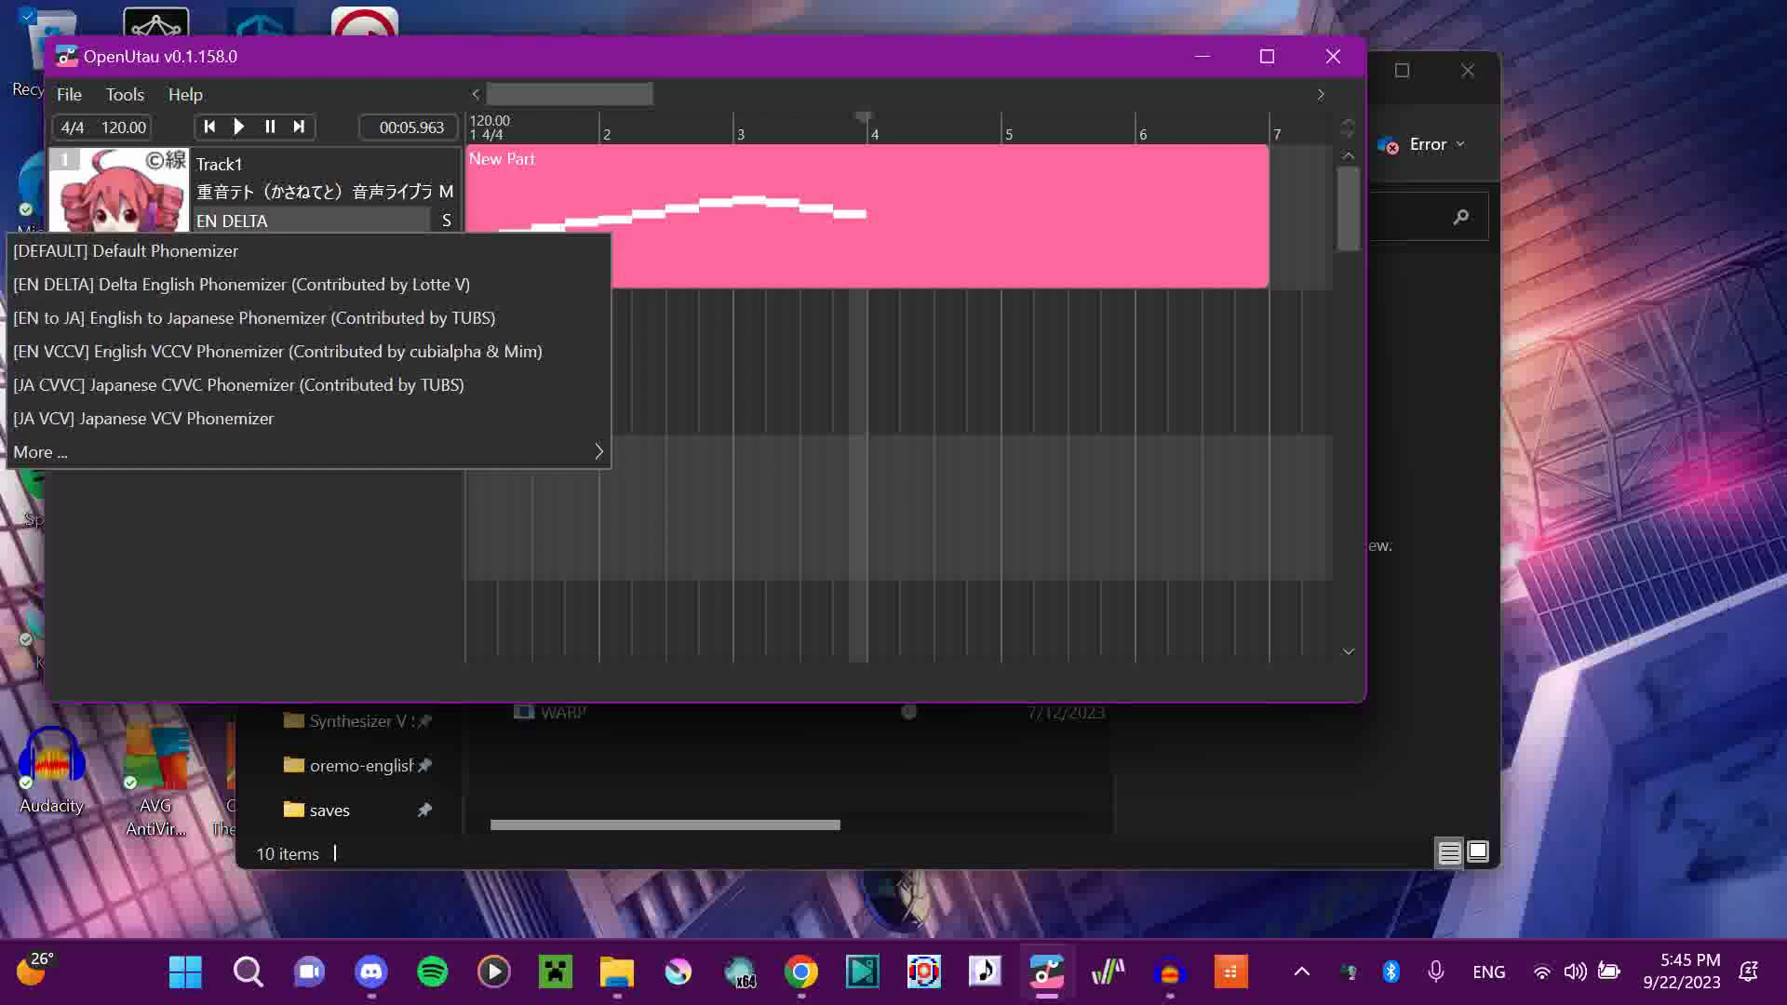
left_click(256, 238)
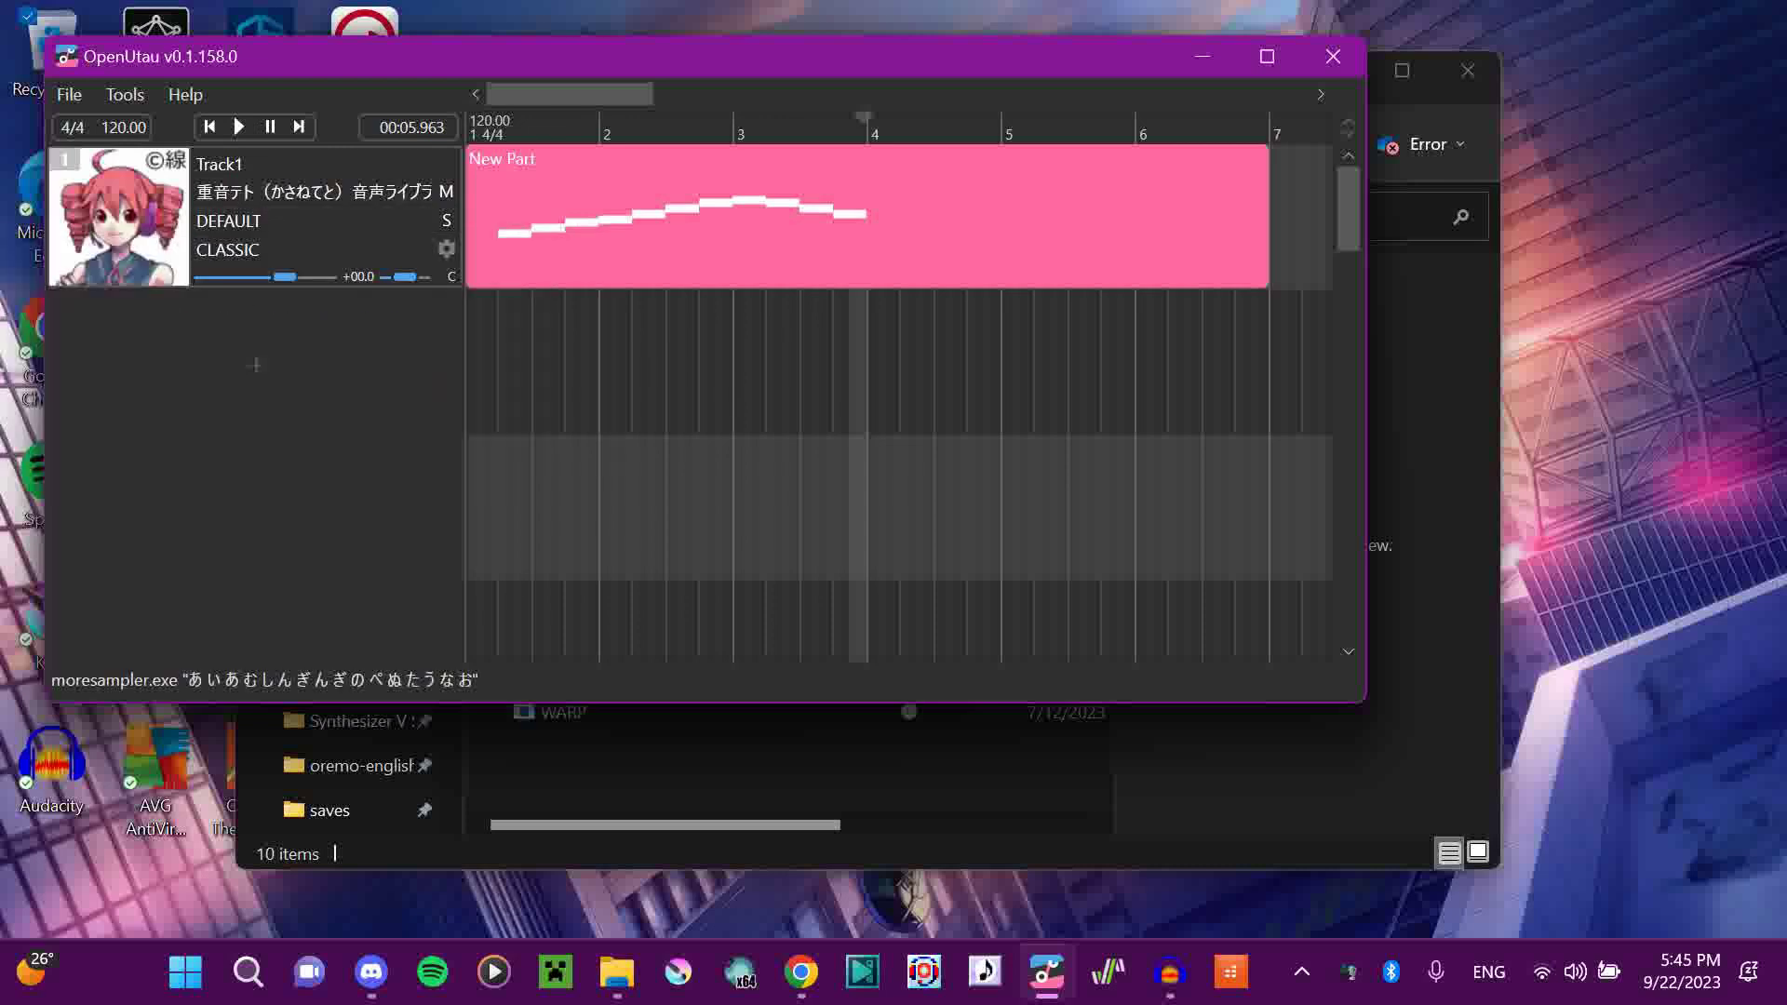
key("Home")
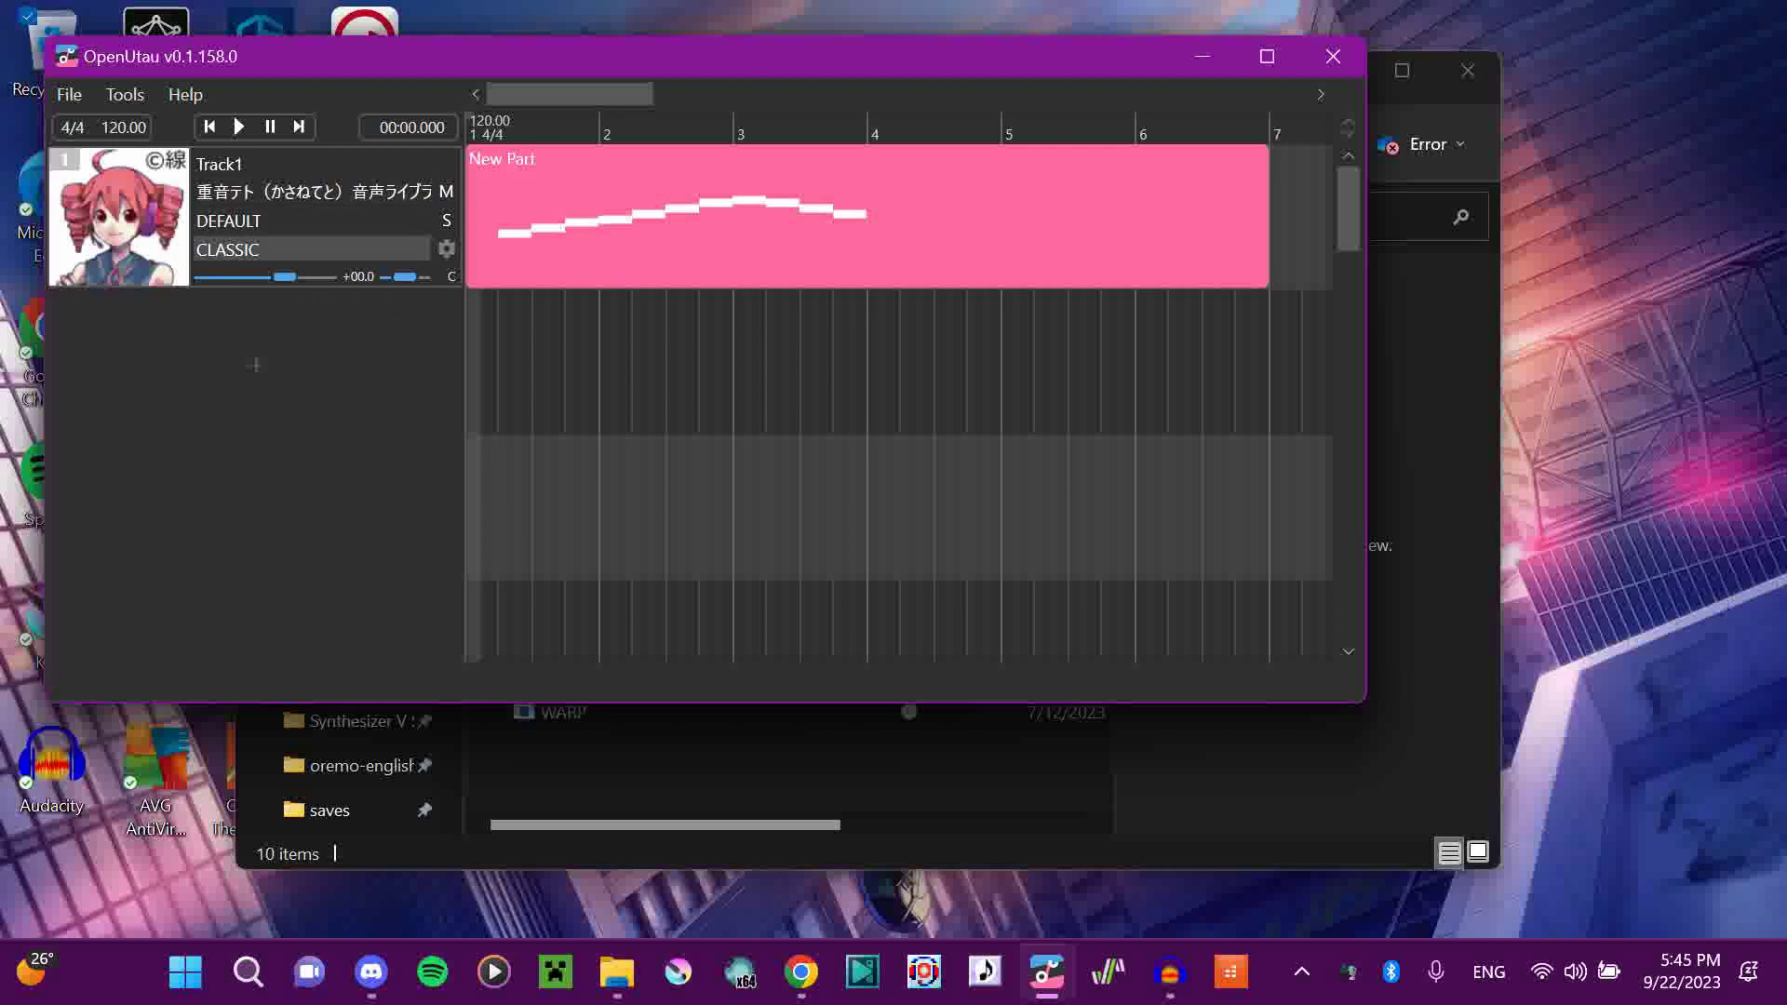
- Switch the renderer to WORLDLINE-R, play the song, and briefly open the piano roll
left_click(307, 250)
left_click(266, 274)
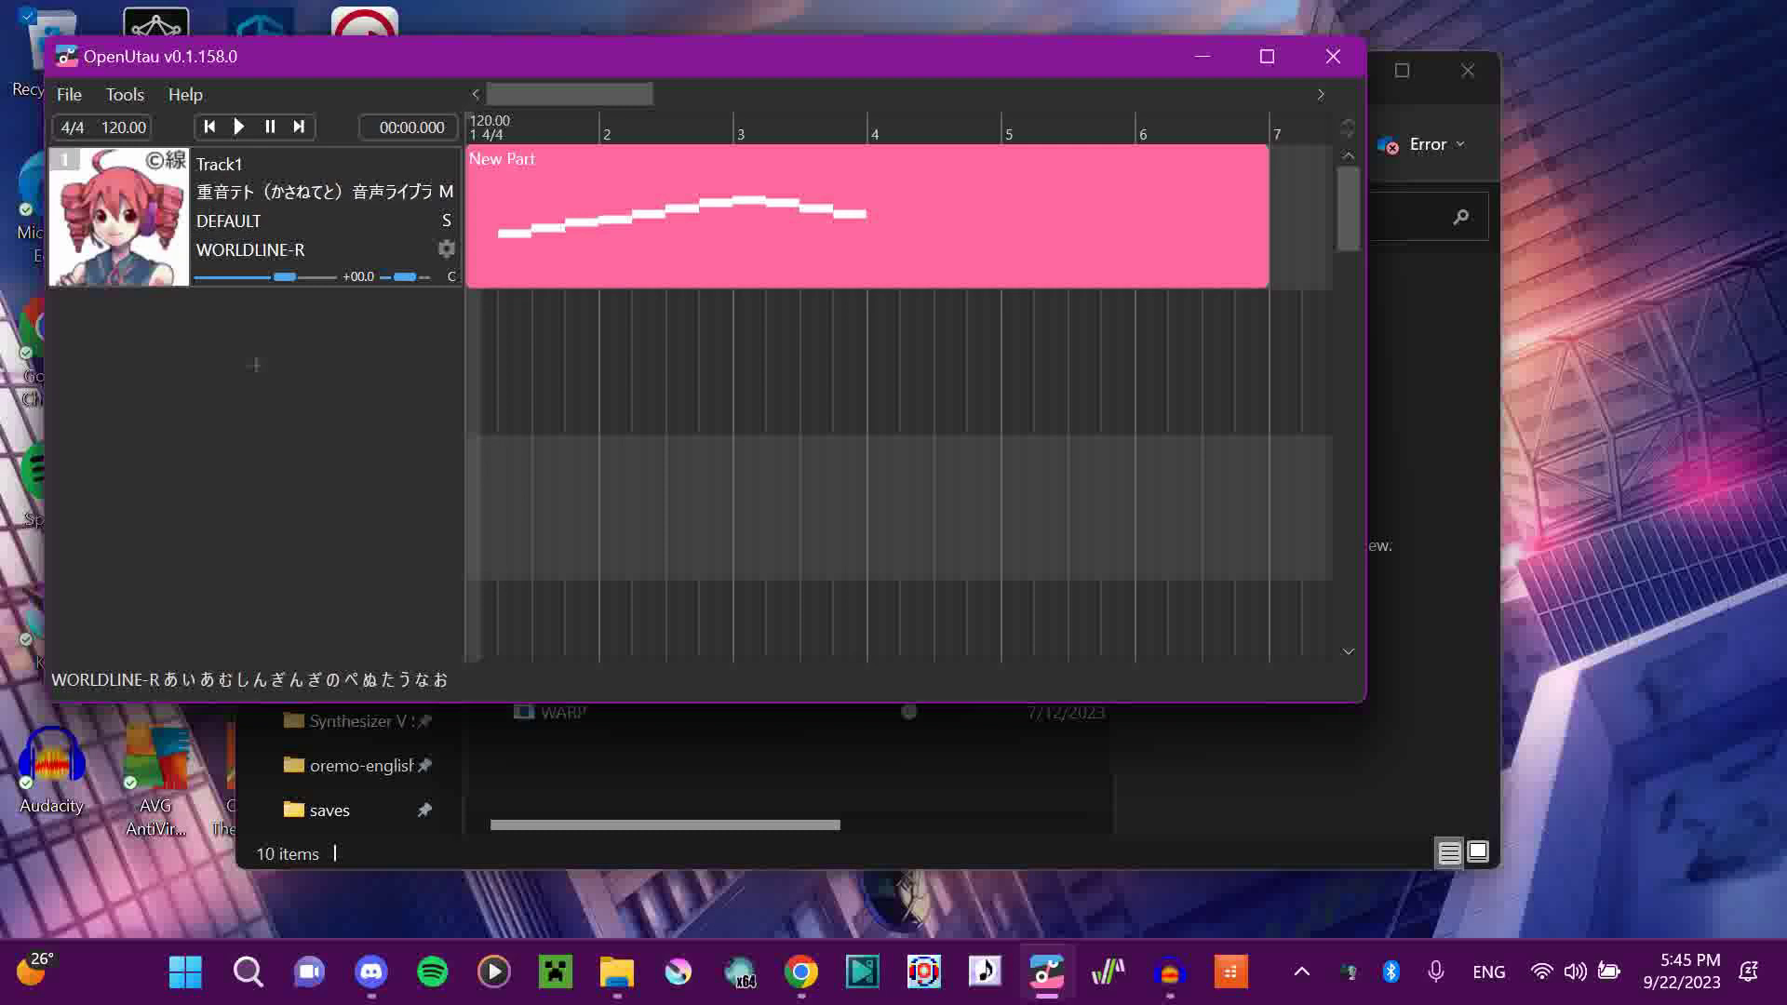
key("space")
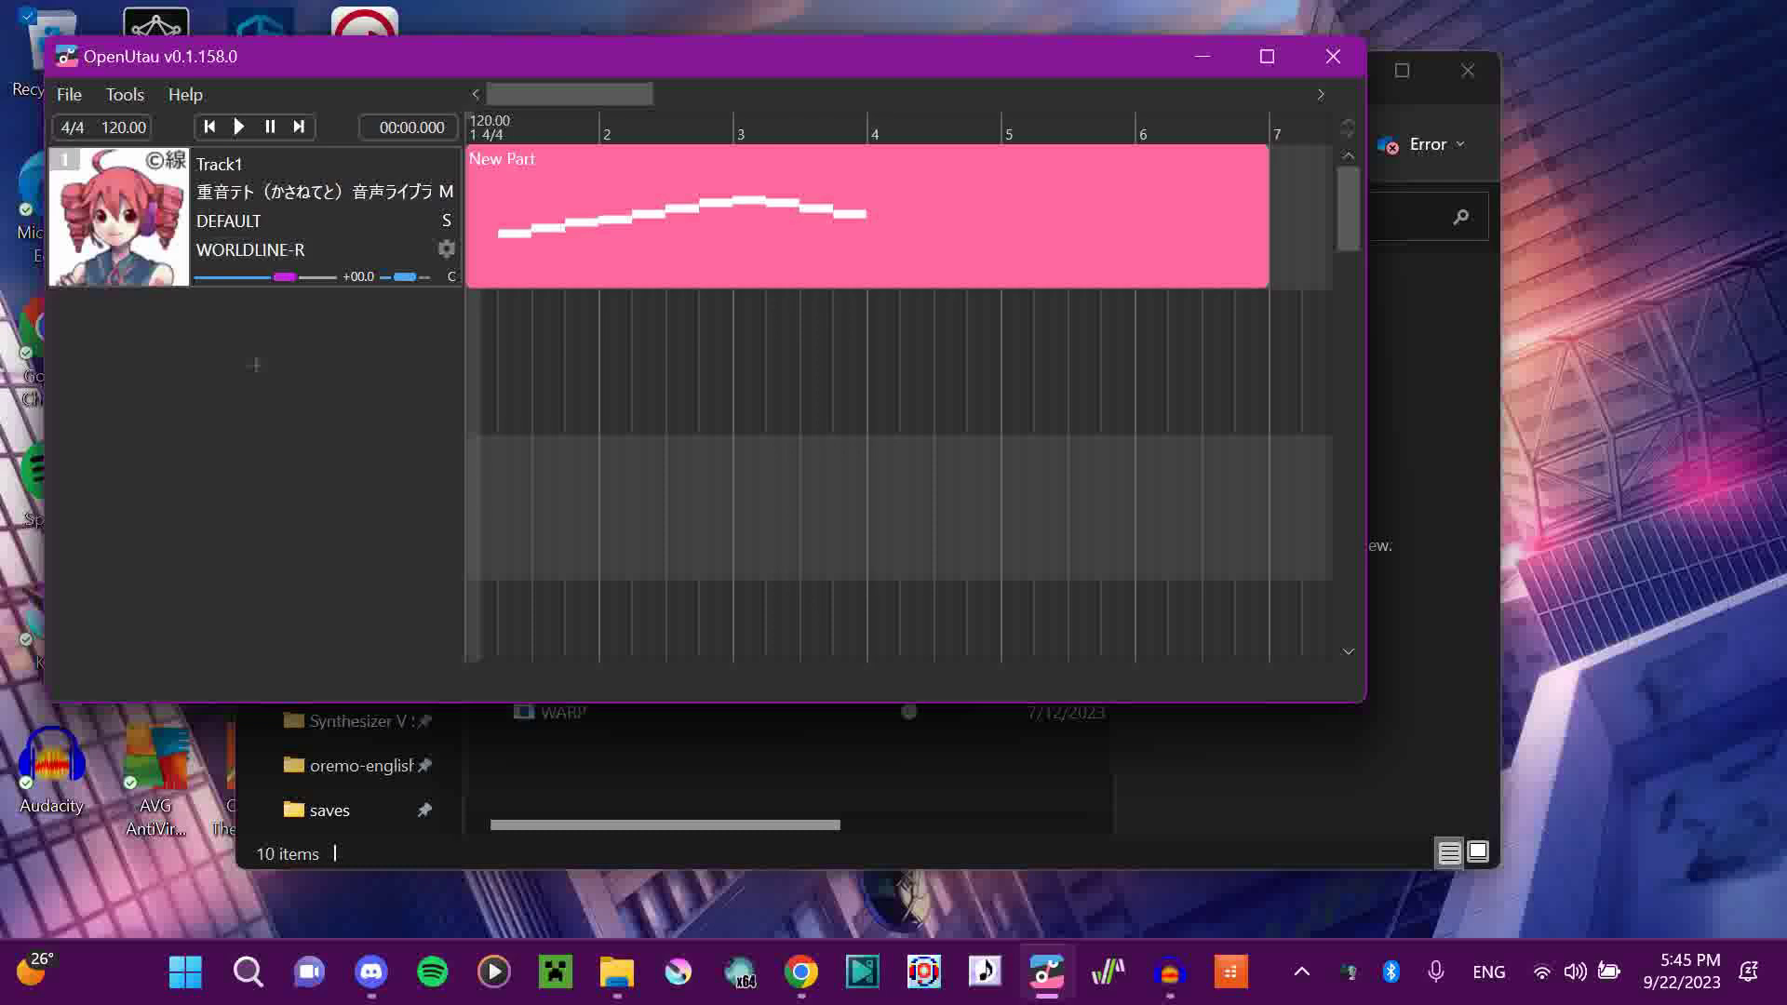
double_click(866, 216)
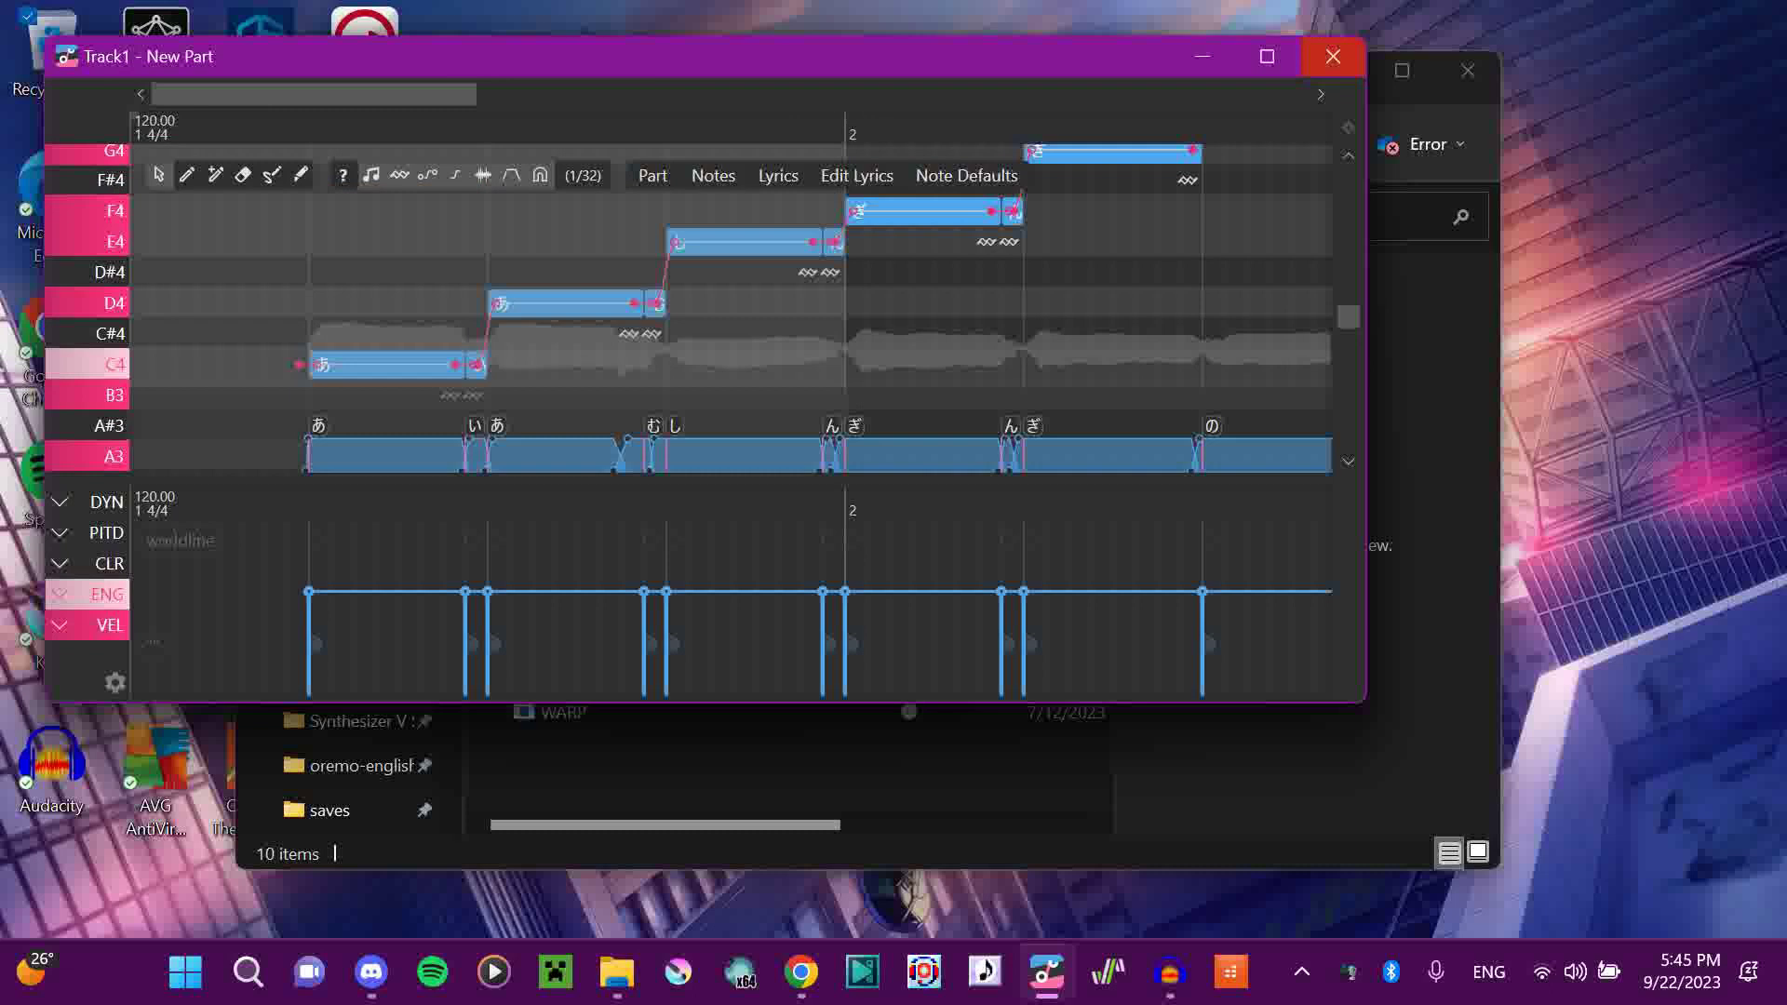
left_click(1333, 57)
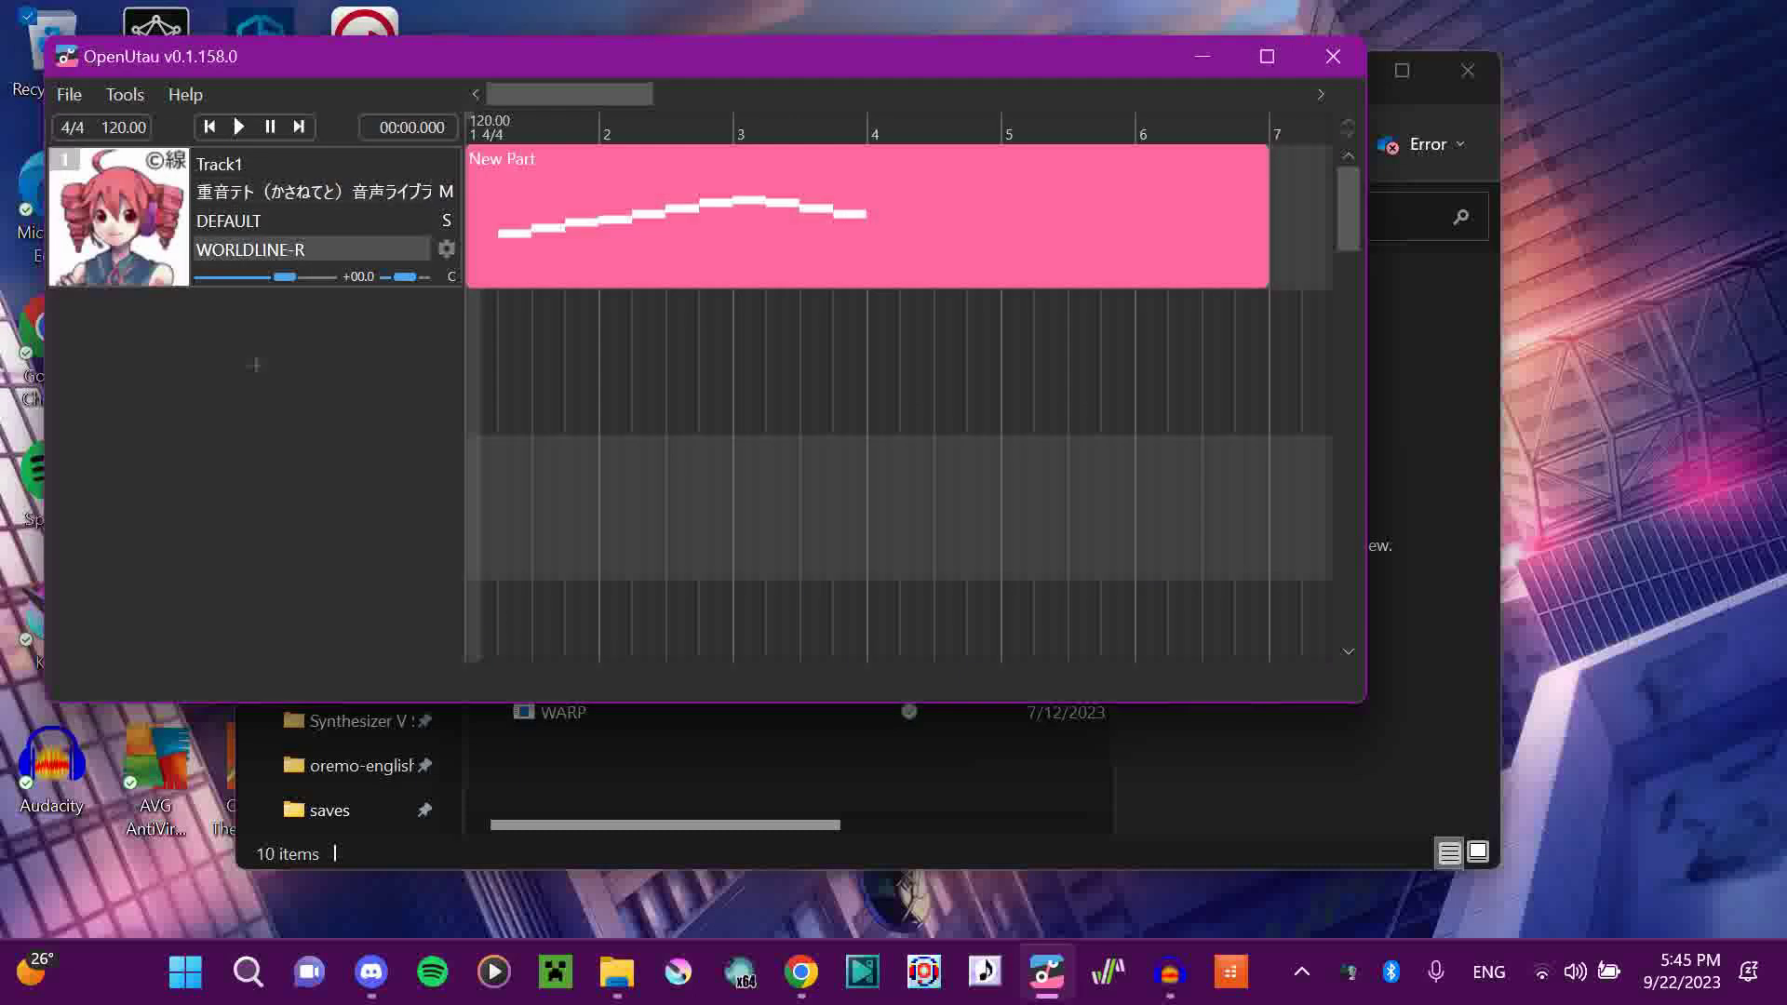
- Set the CLASSIC renderer with doppeltler64.exe resampler and wavtool4vcv.exe wavtool
left_click(307, 249)
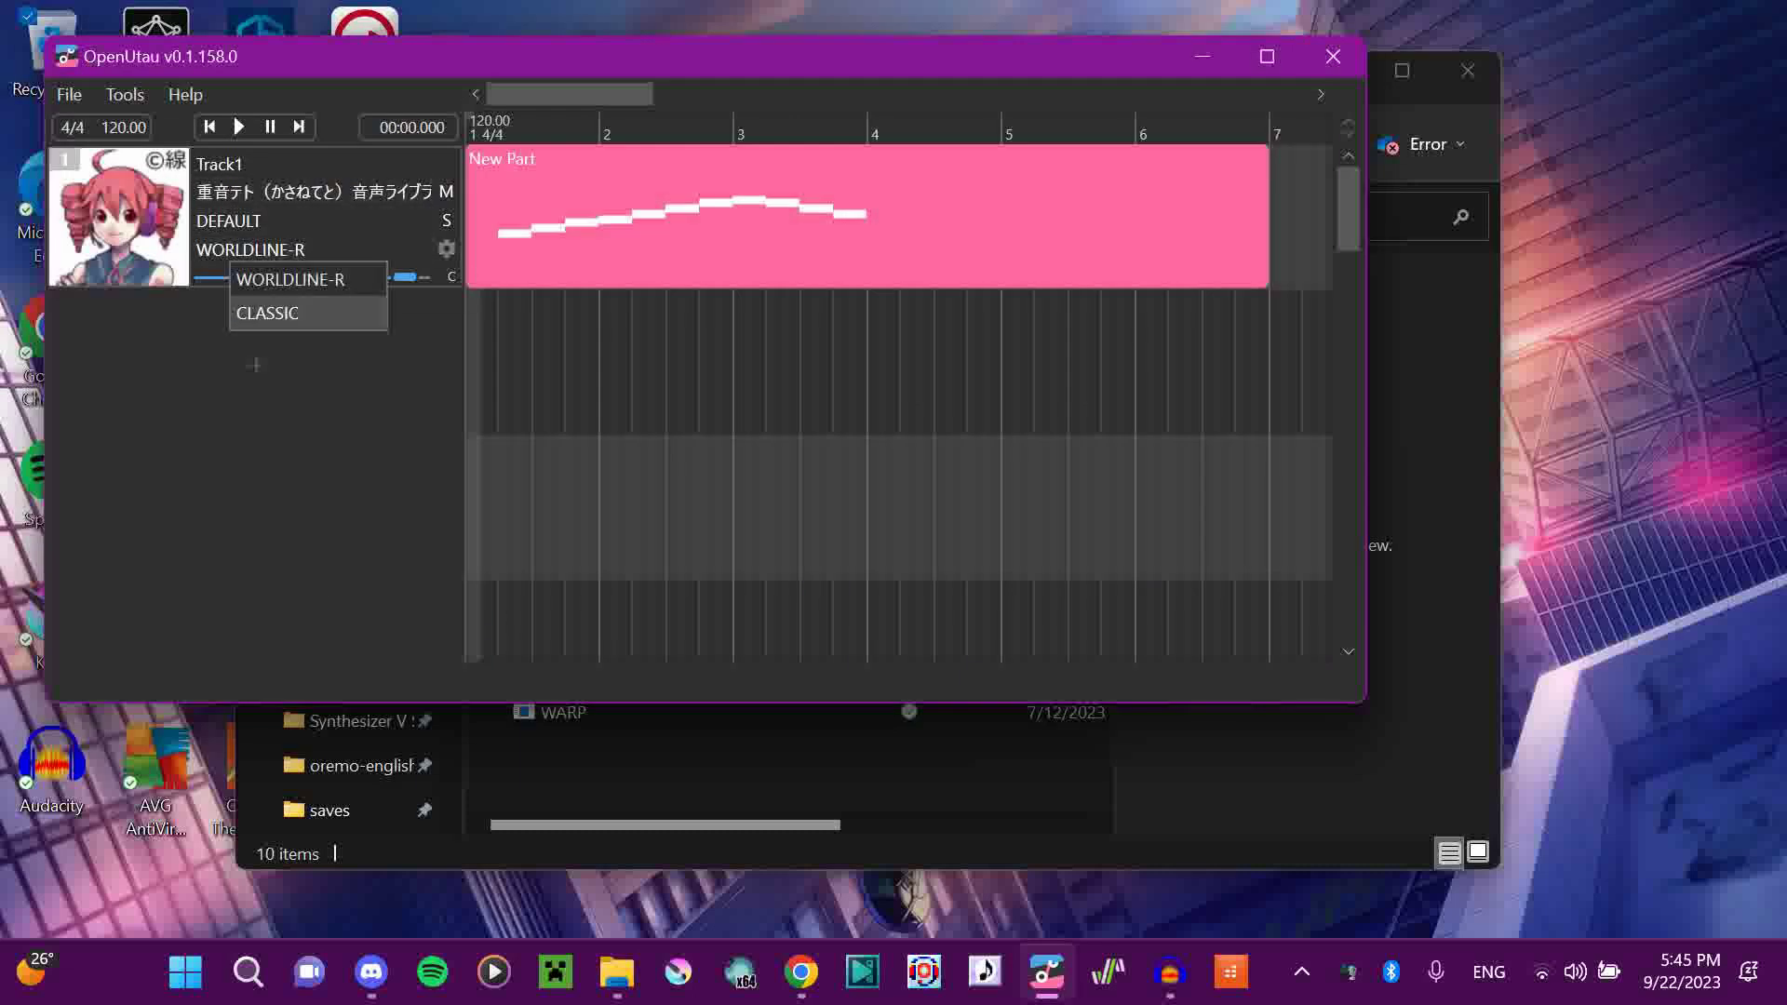
left_click(267, 314)
left_click(446, 249)
left_click(704, 312)
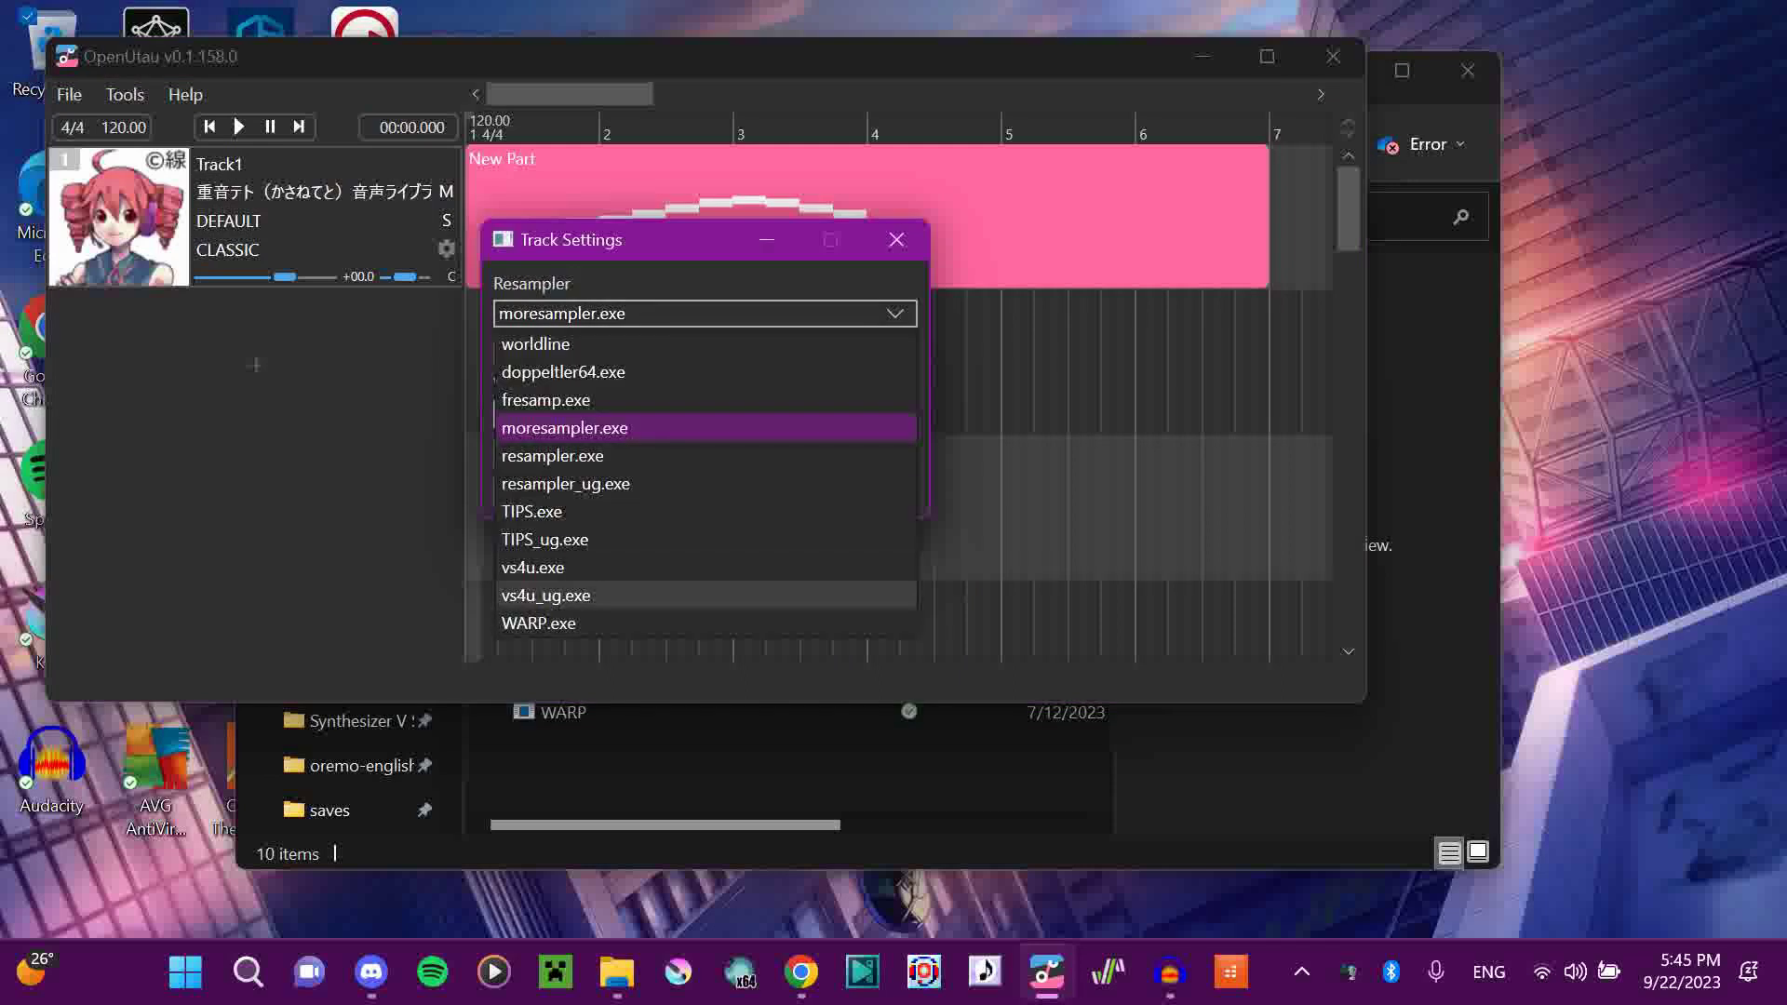
left_click(563, 371)
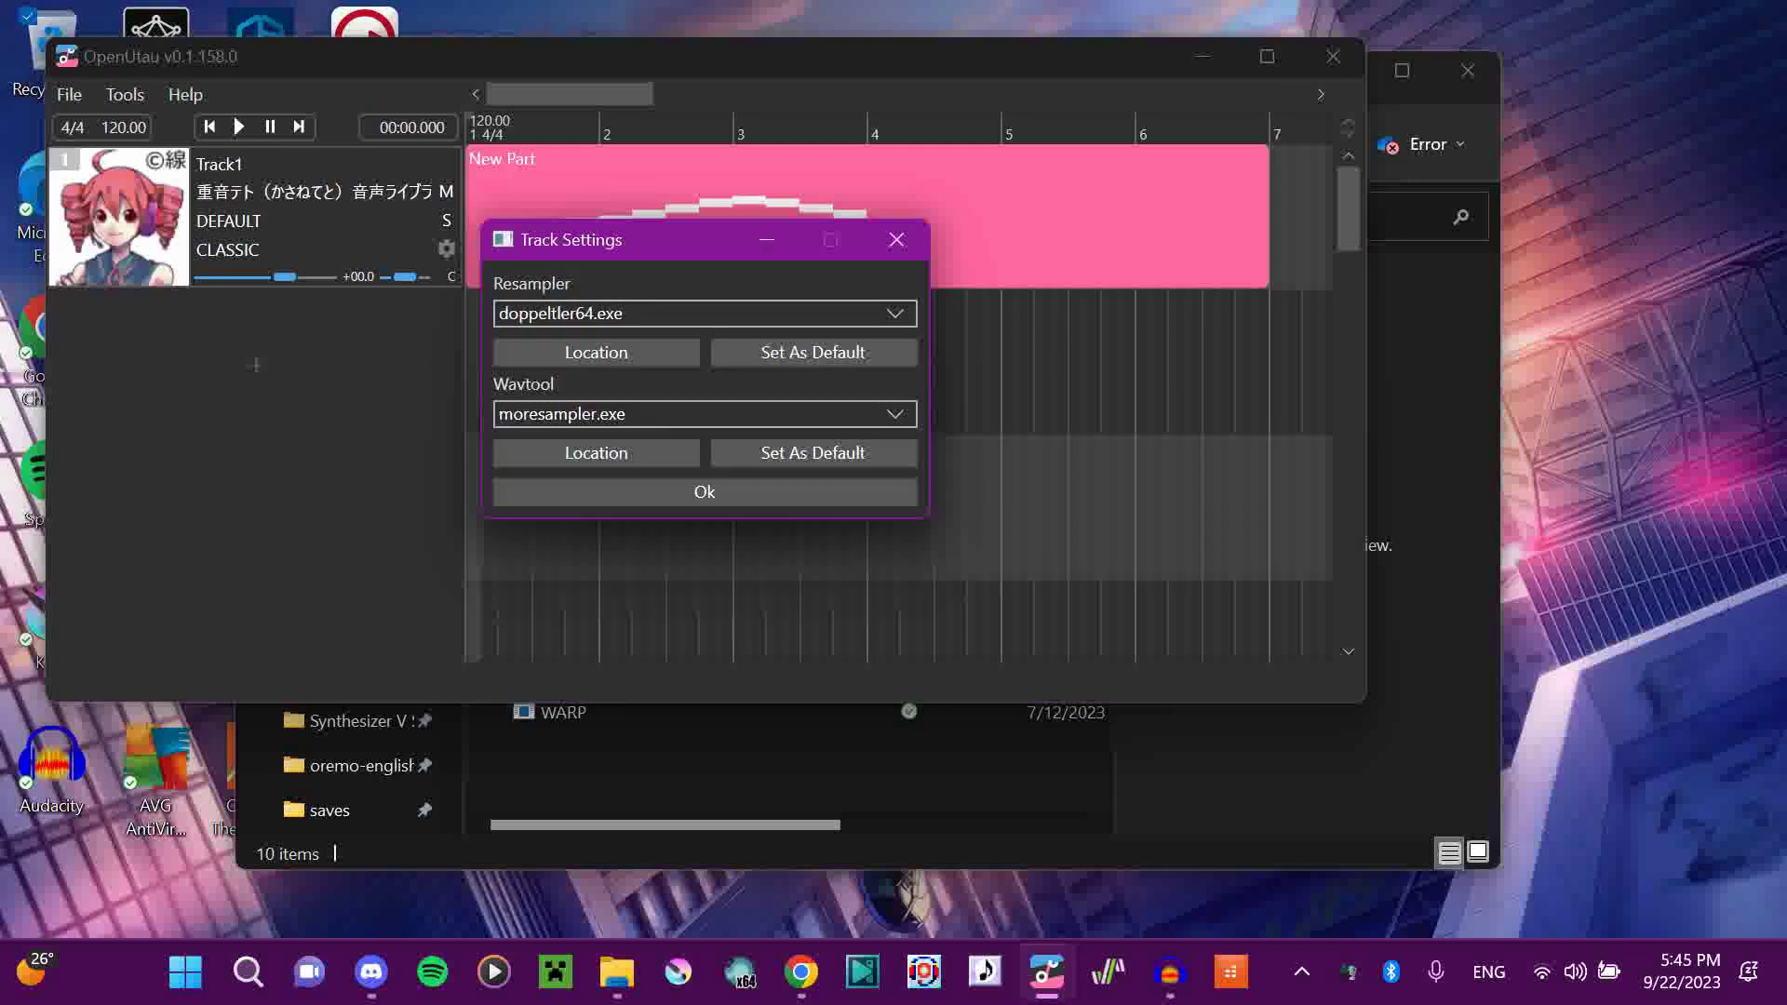
left_click(703, 414)
left_click(601, 558)
left_click(704, 492)
- Pick the JA VCV phonemizer and play the song to test the setup
left_click(228, 220)
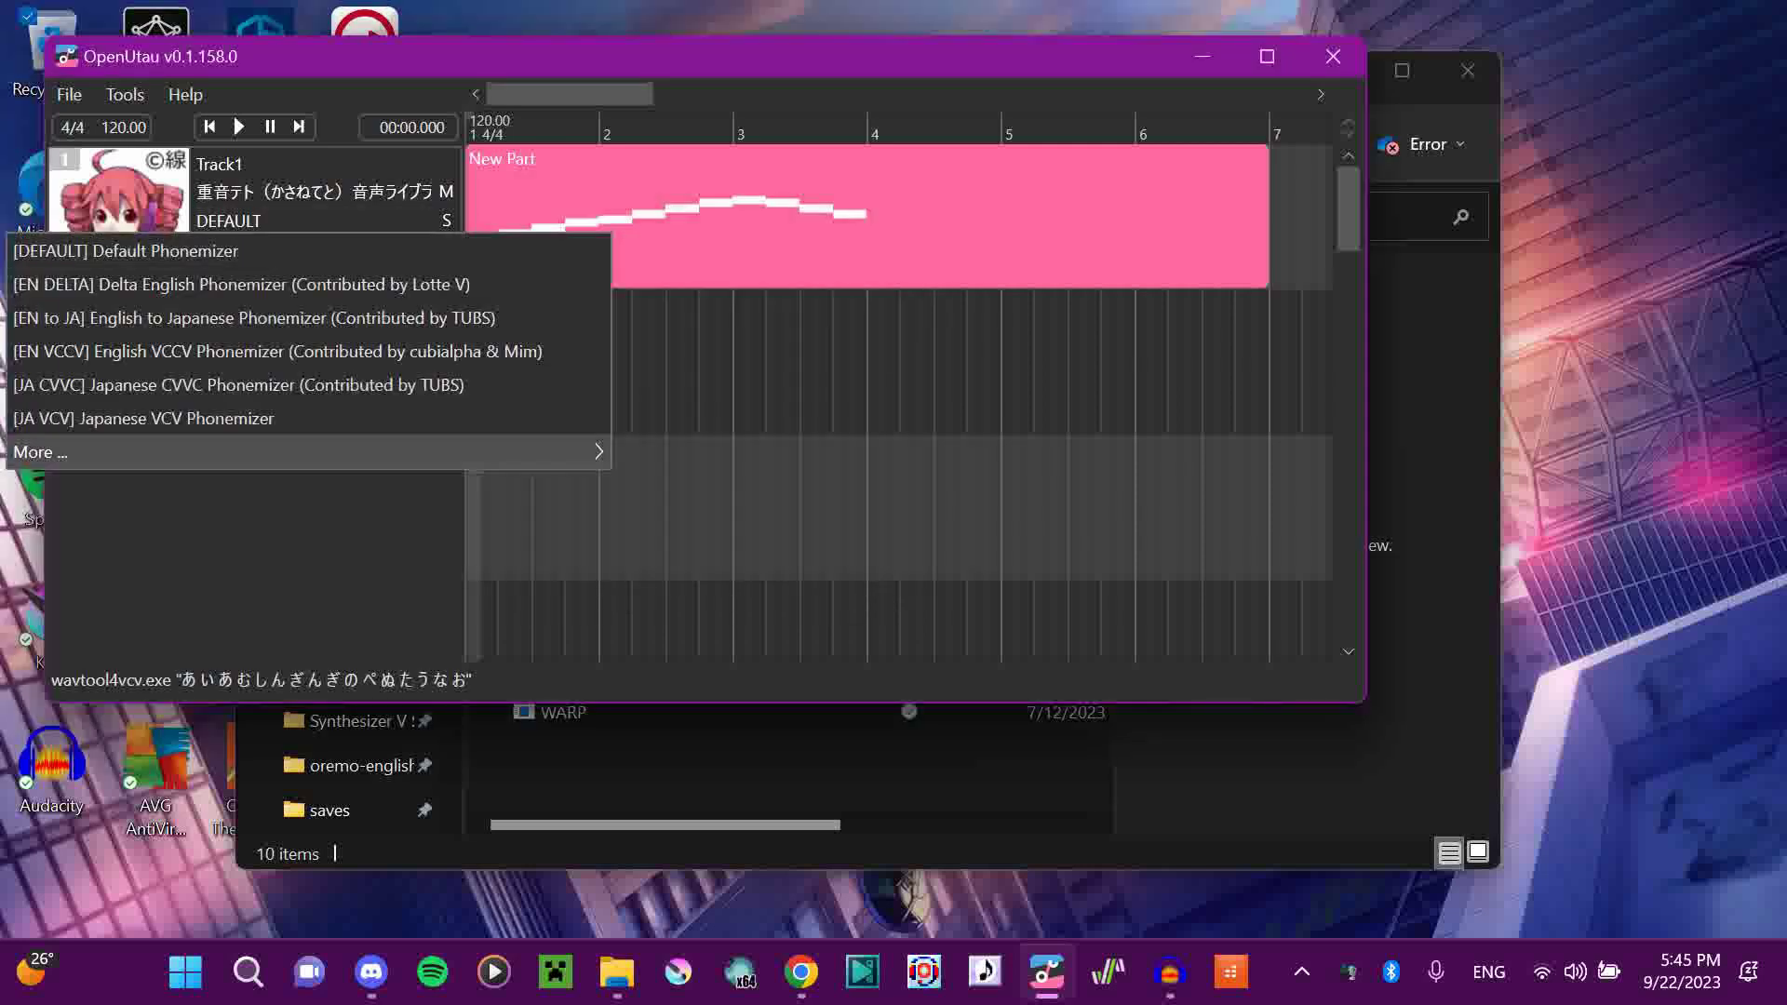
left_click(256, 365)
left_click(229, 249)
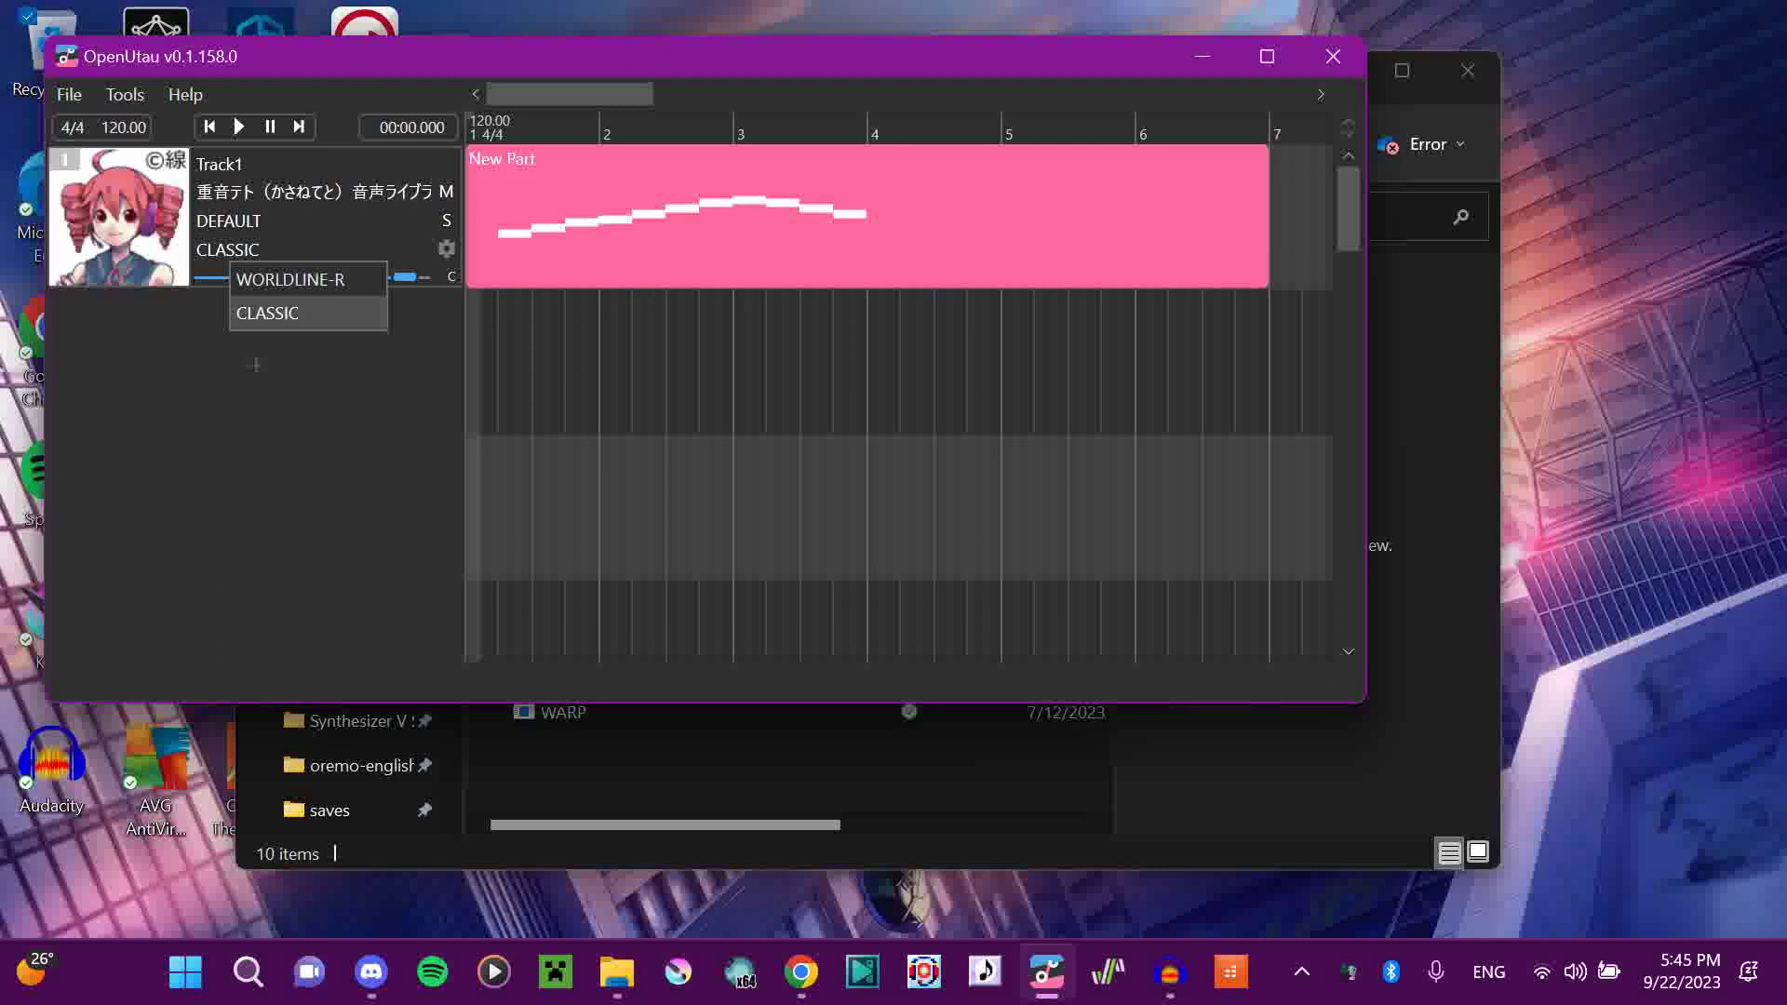
key("Escape")
key("Down")
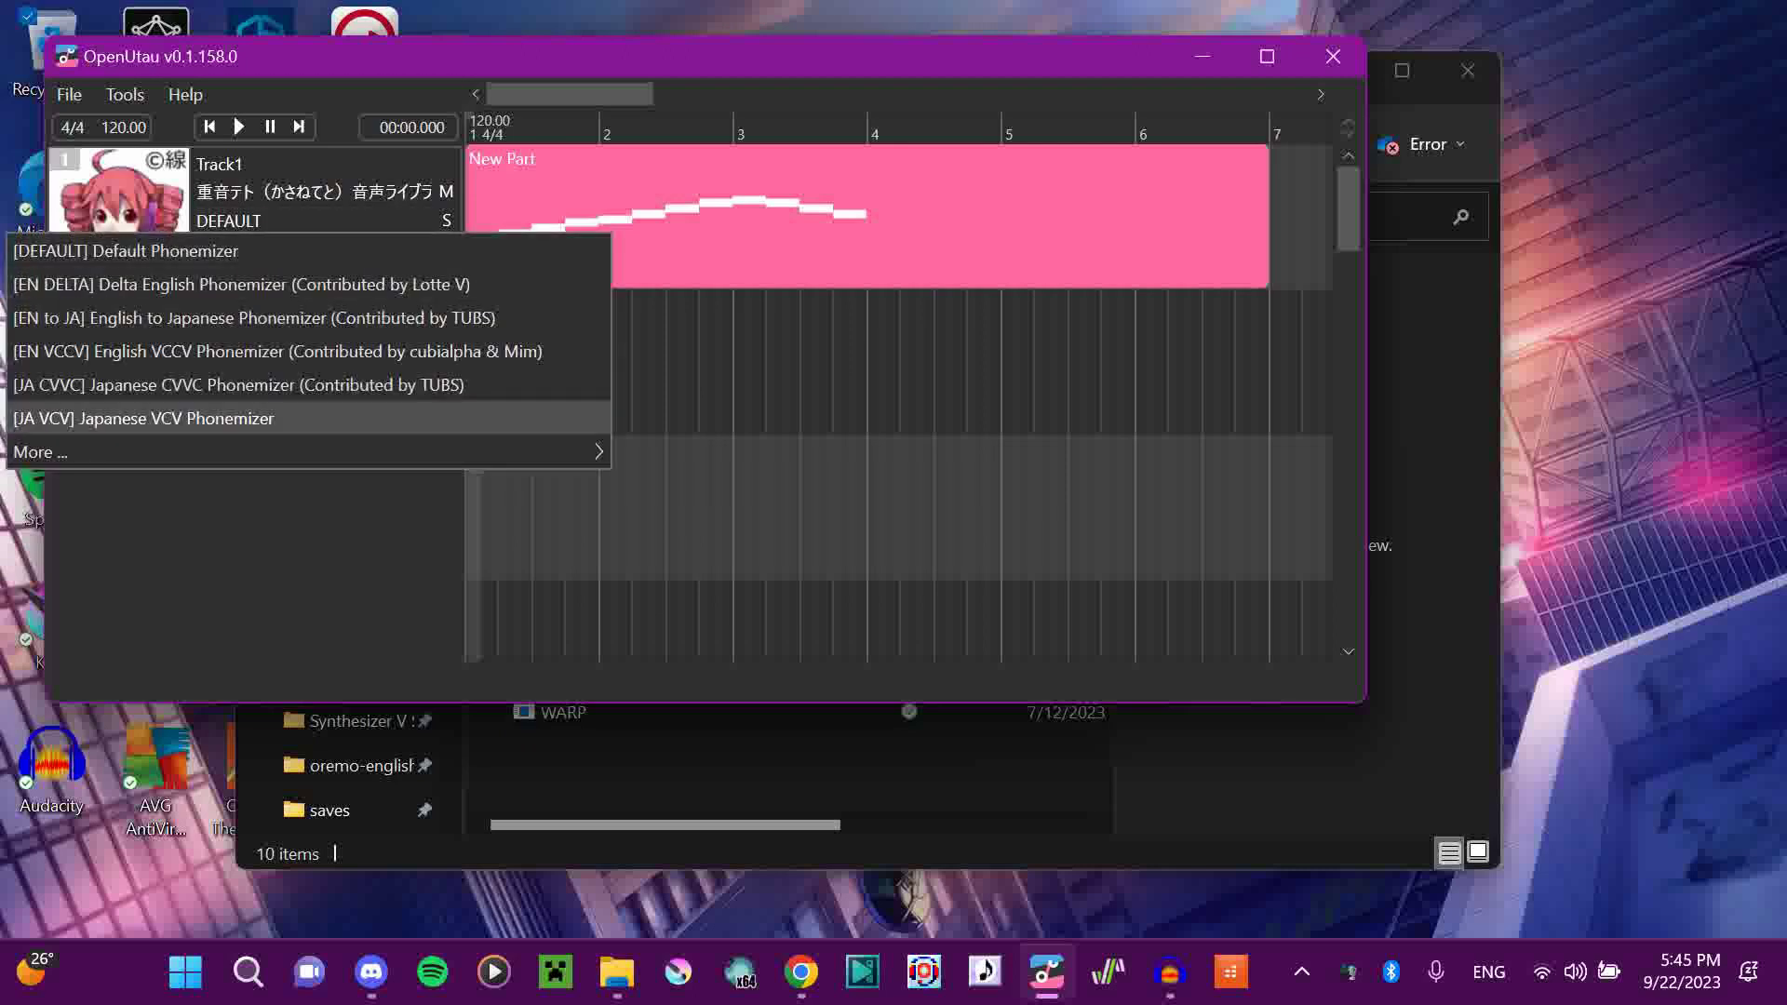
key("Return")
key("space")
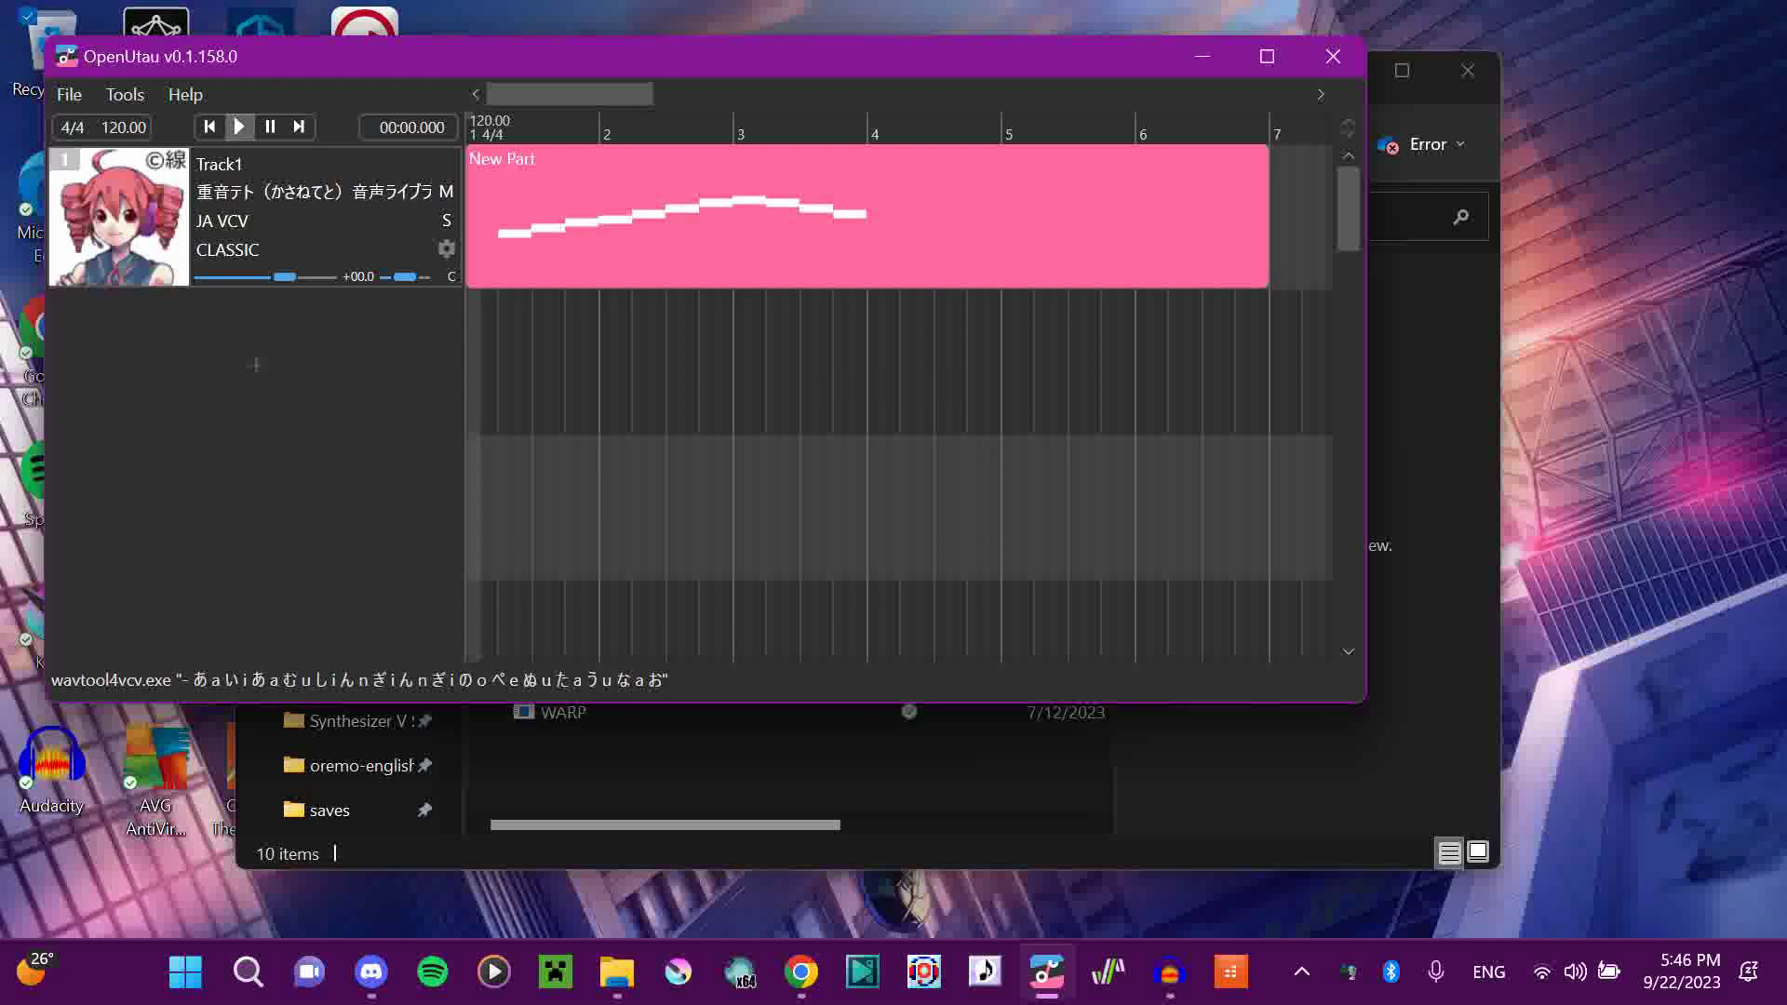
key("space")
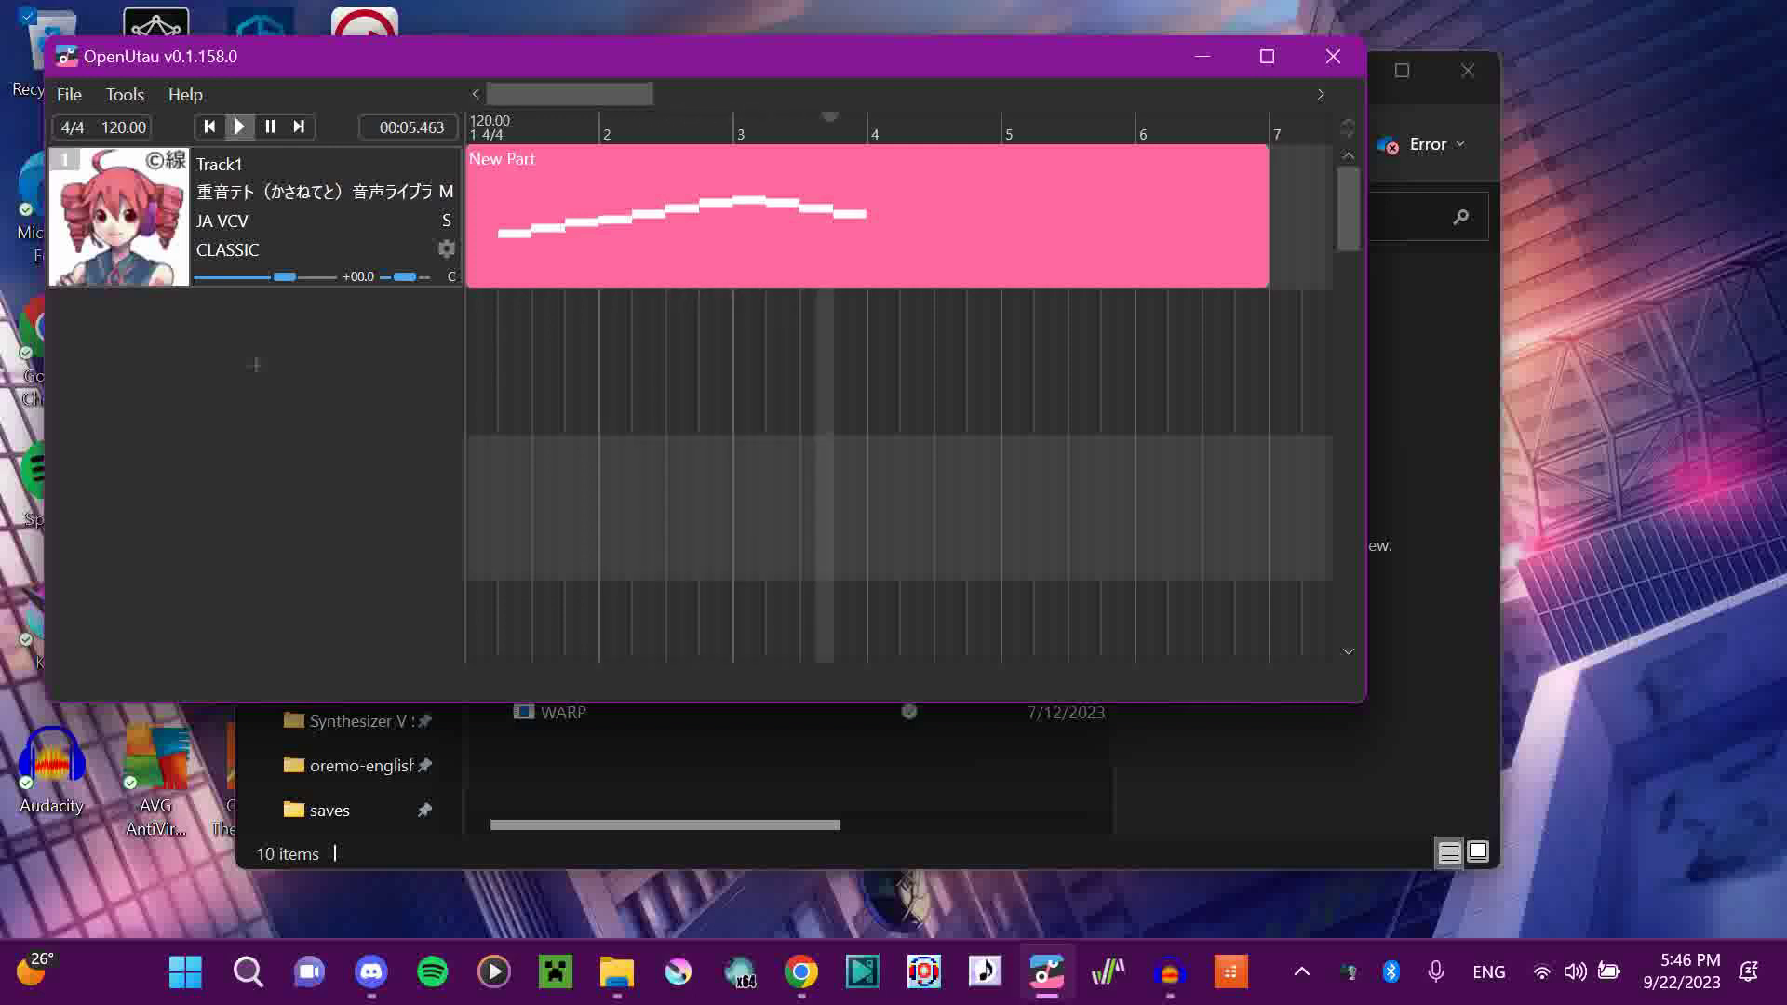
- Keep CLASSIC, switch the phonemizer to DEFAULT, and play the song
left_click(311, 249)
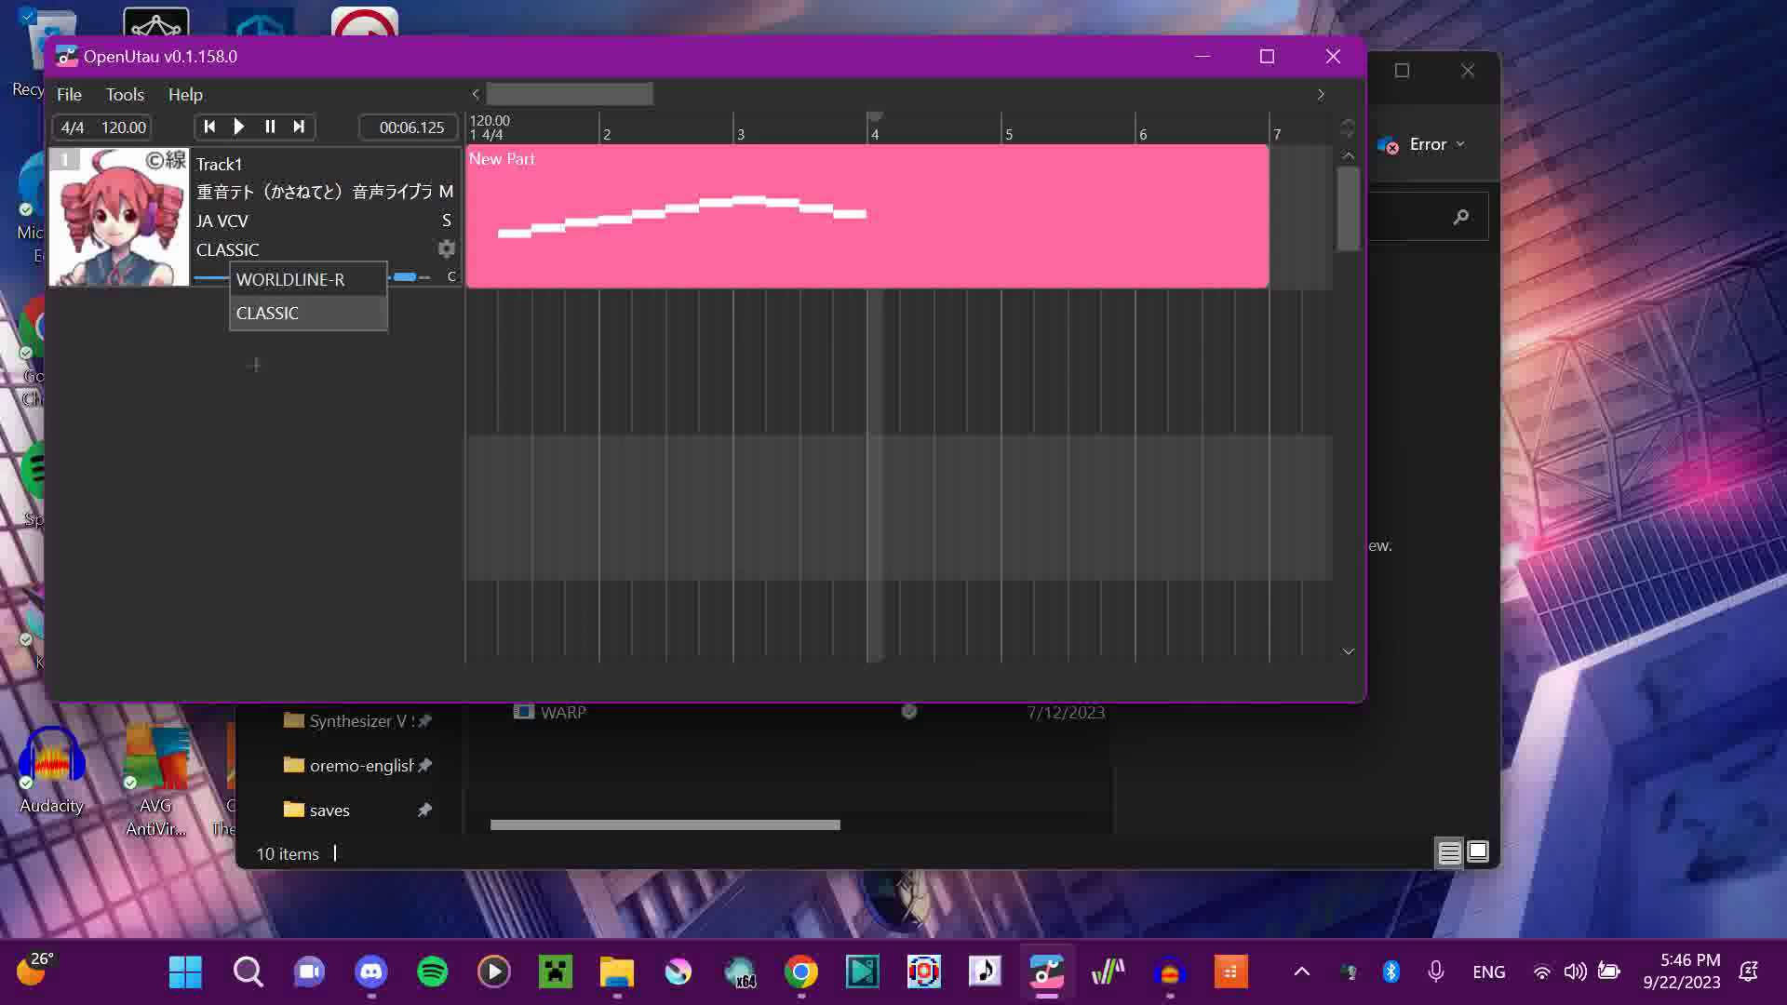
left_click(310, 294)
left_click(311, 220)
left_click(209, 246)
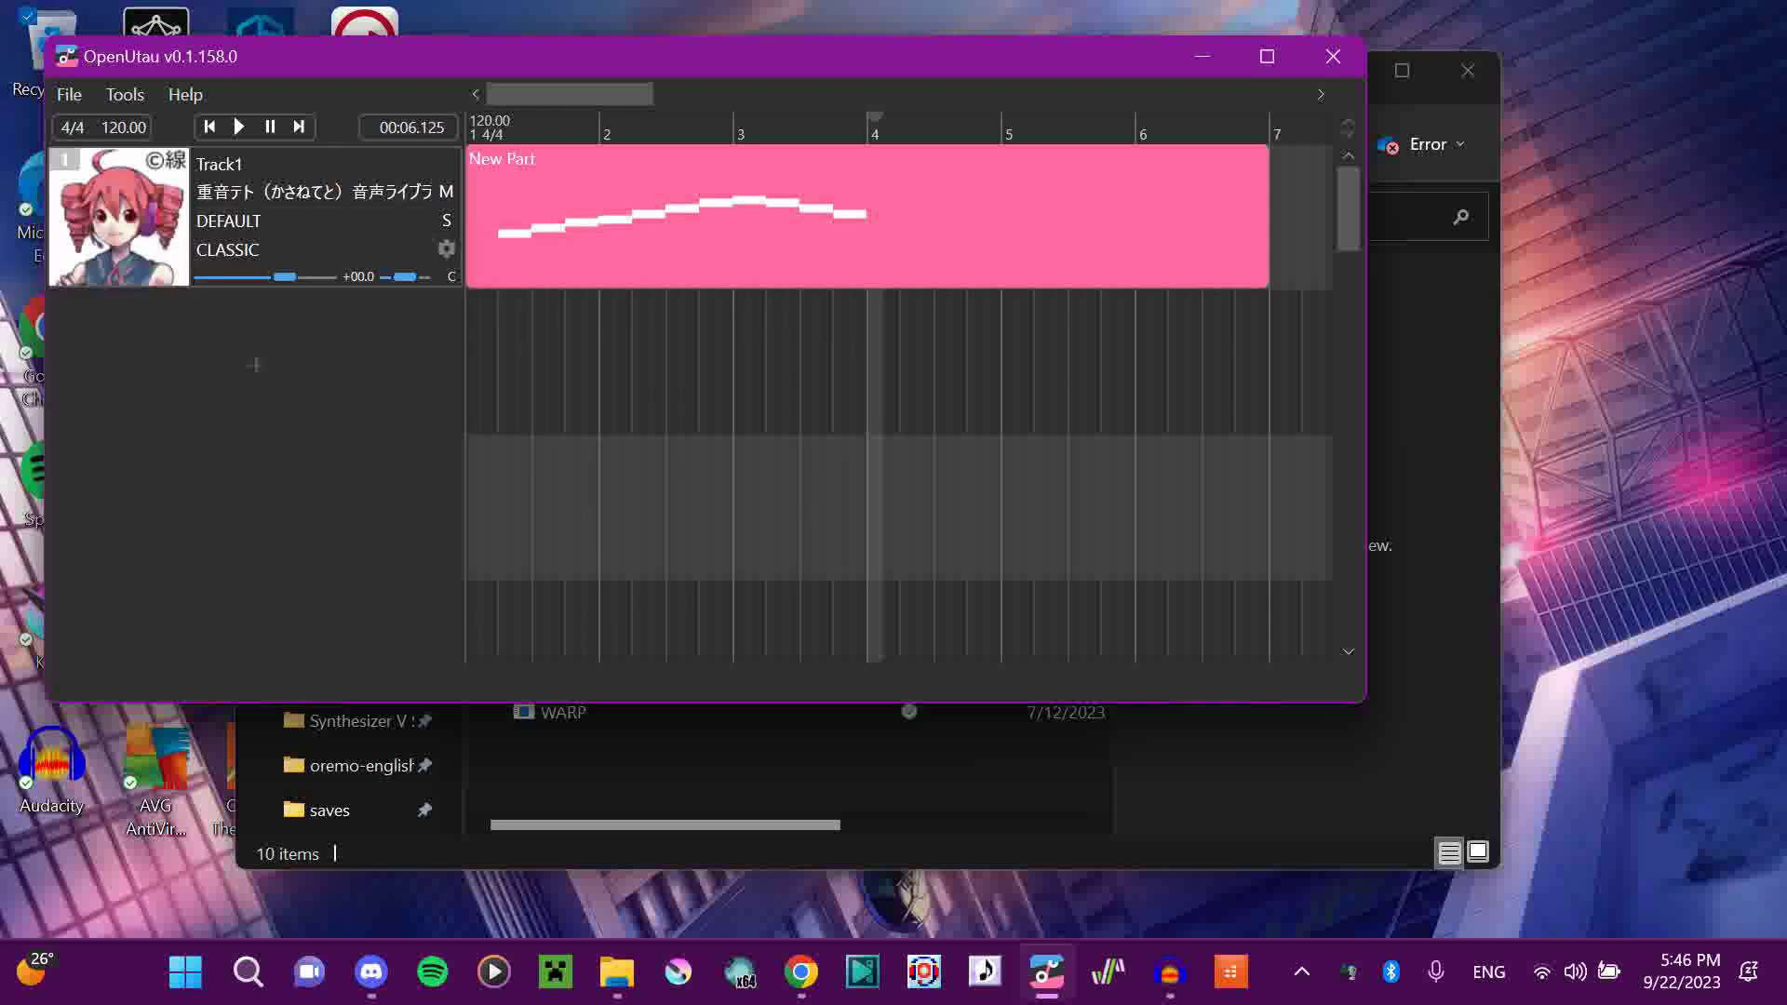
left_click(237, 126)
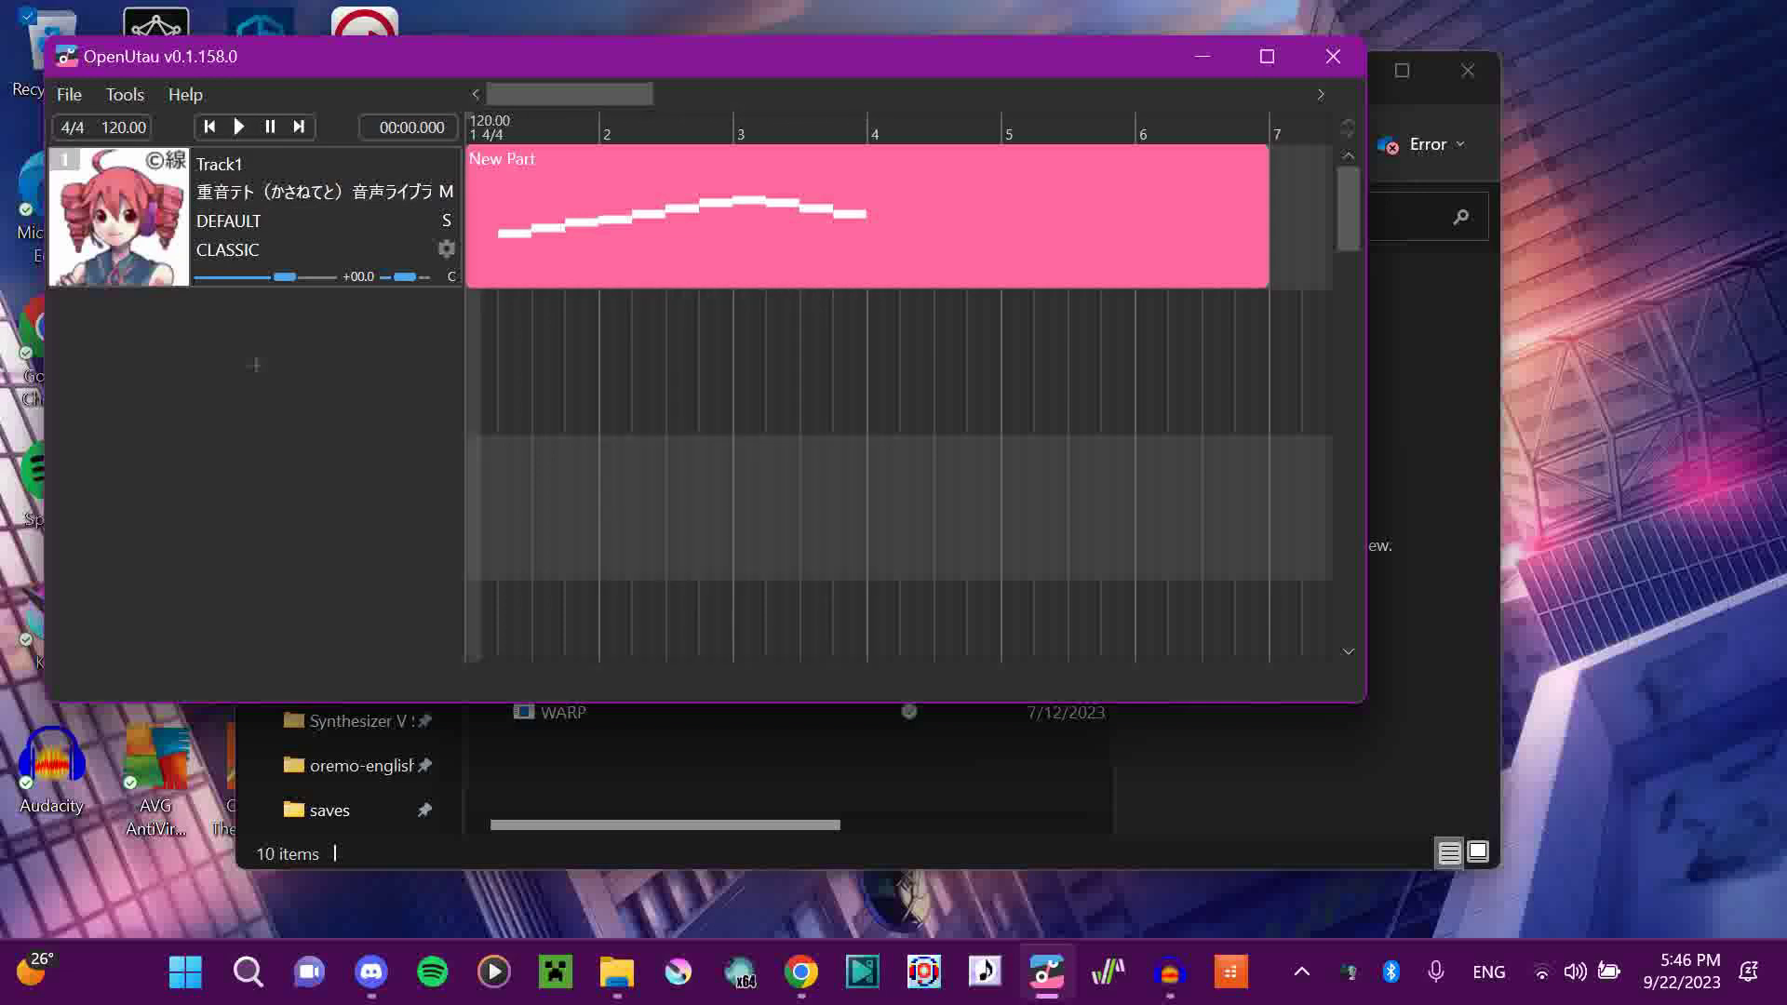
- Choose the 欲音ルコ♀虹色歌連続音Ver.1.00 voicebank for Track1
left_click(314, 192)
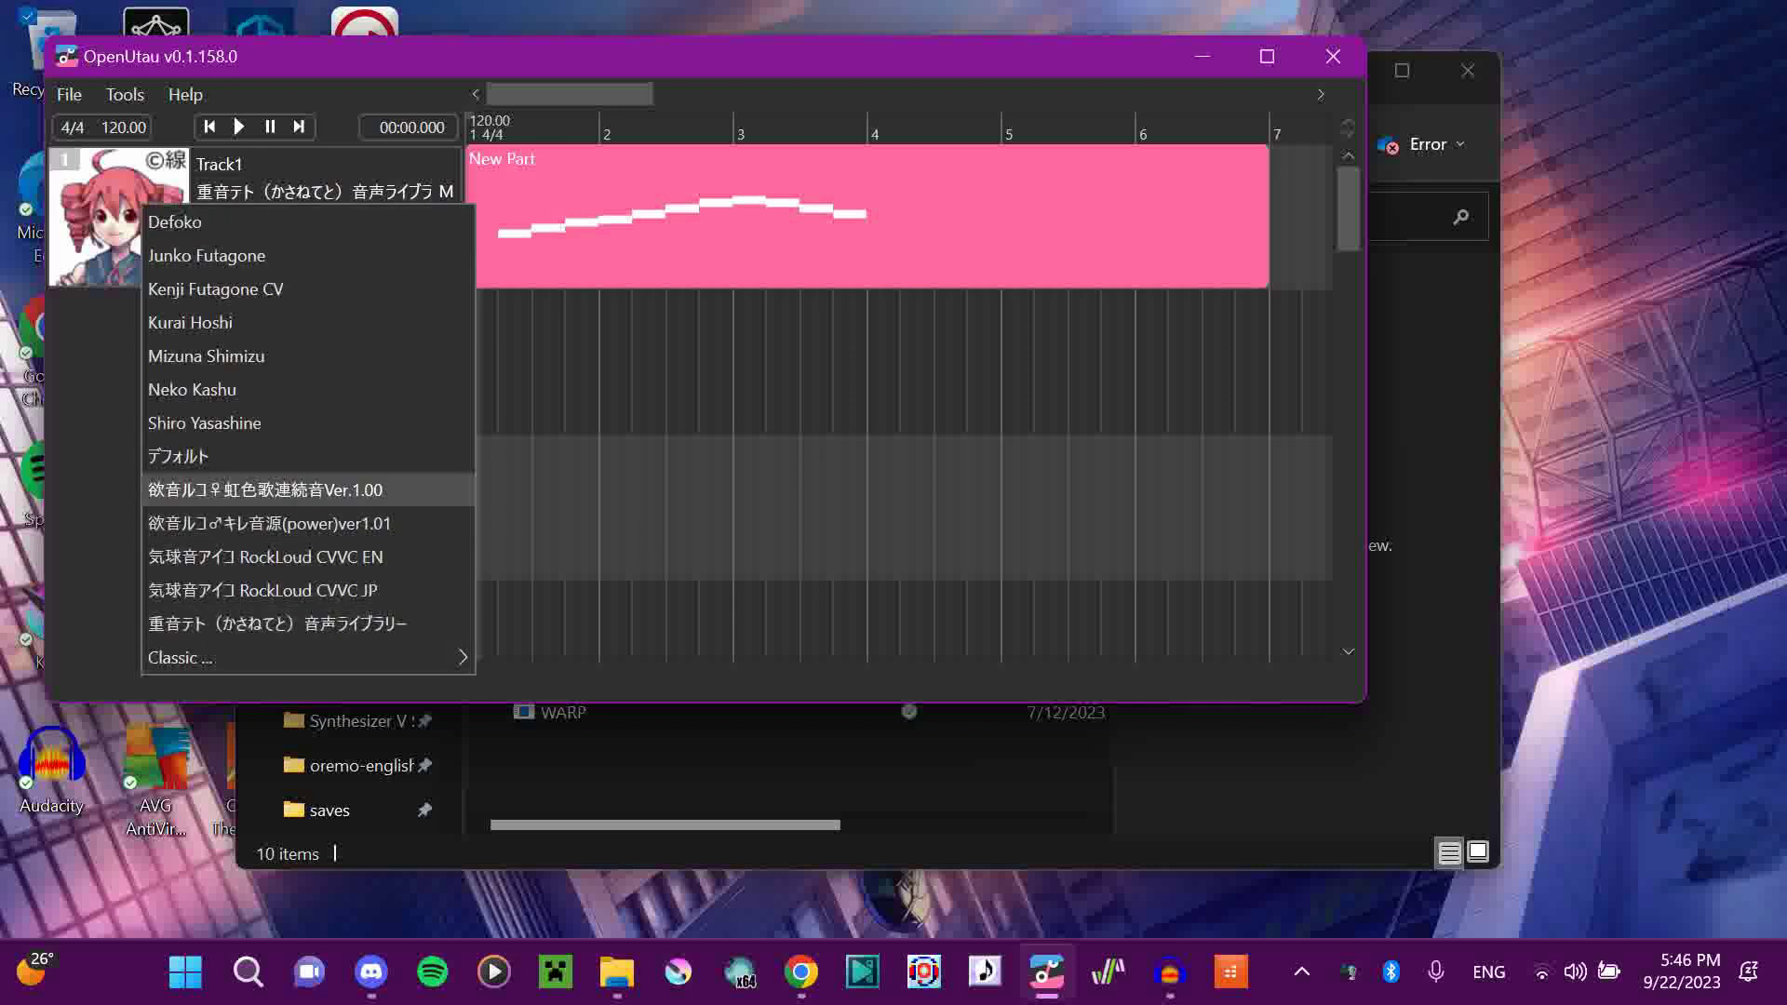
left_click(265, 491)
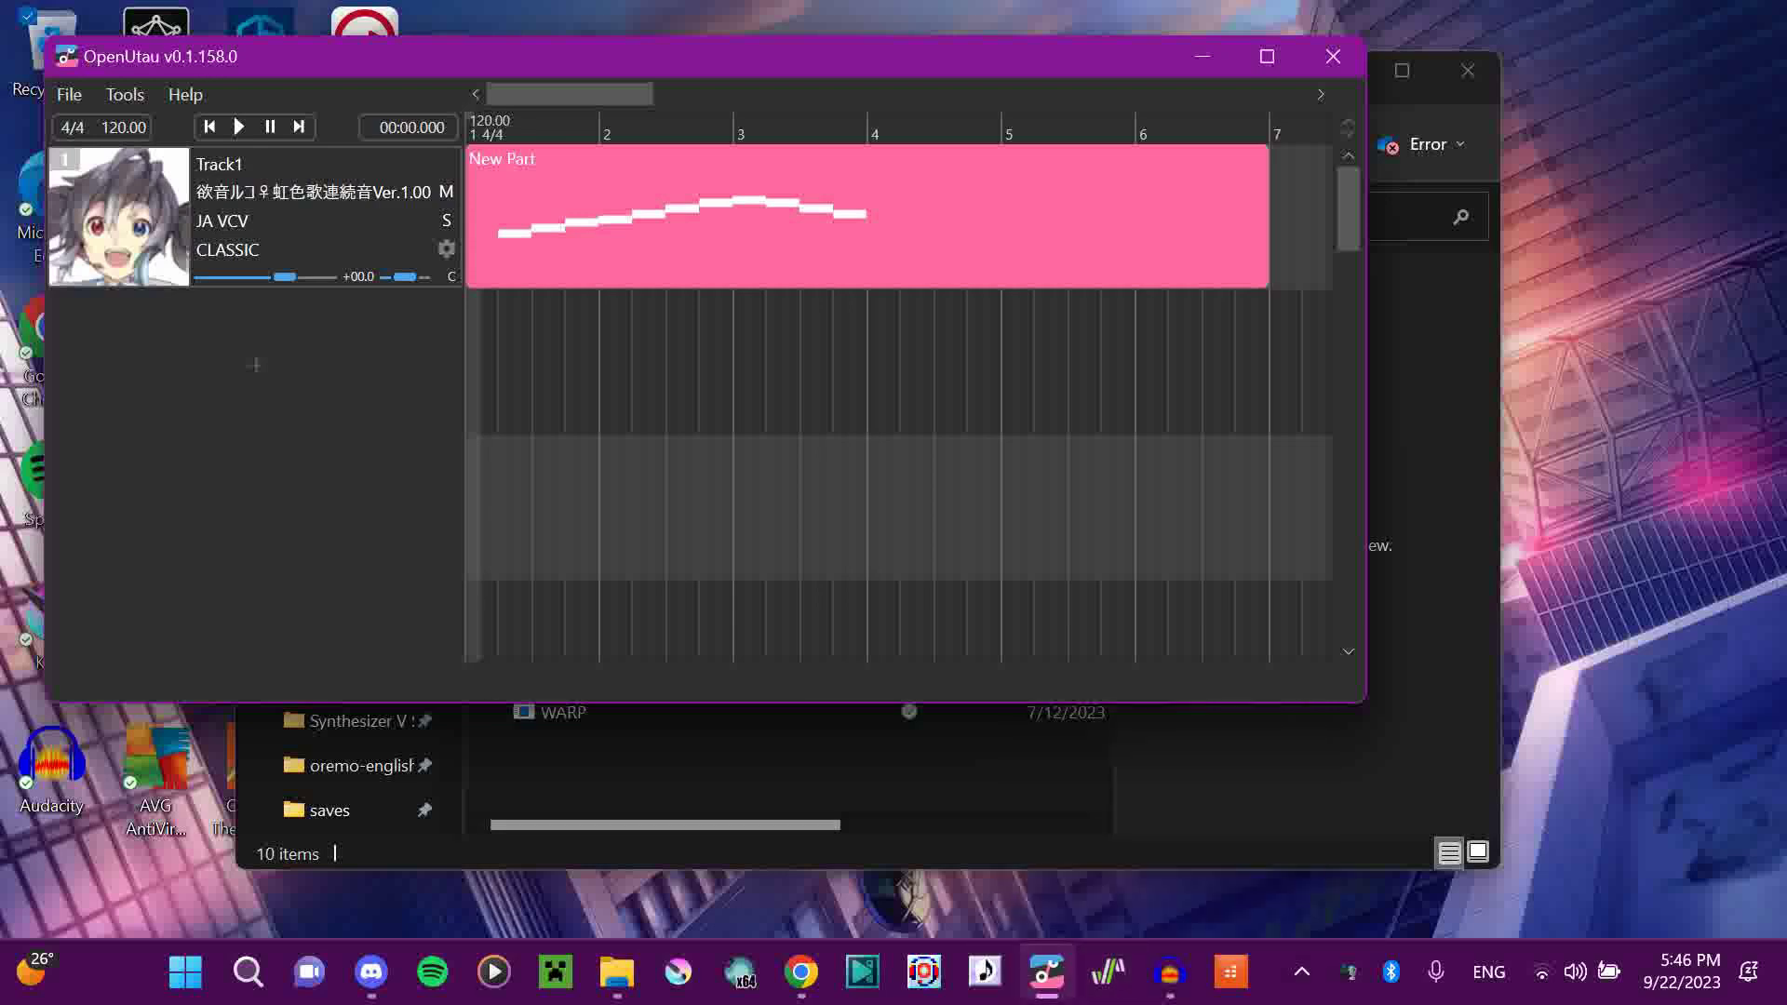
right_click(256, 364)
- In File Explorer, look through the resampler files, including WARP, in the Resamplers folder
left_click(563, 712)
left_click(563, 712)
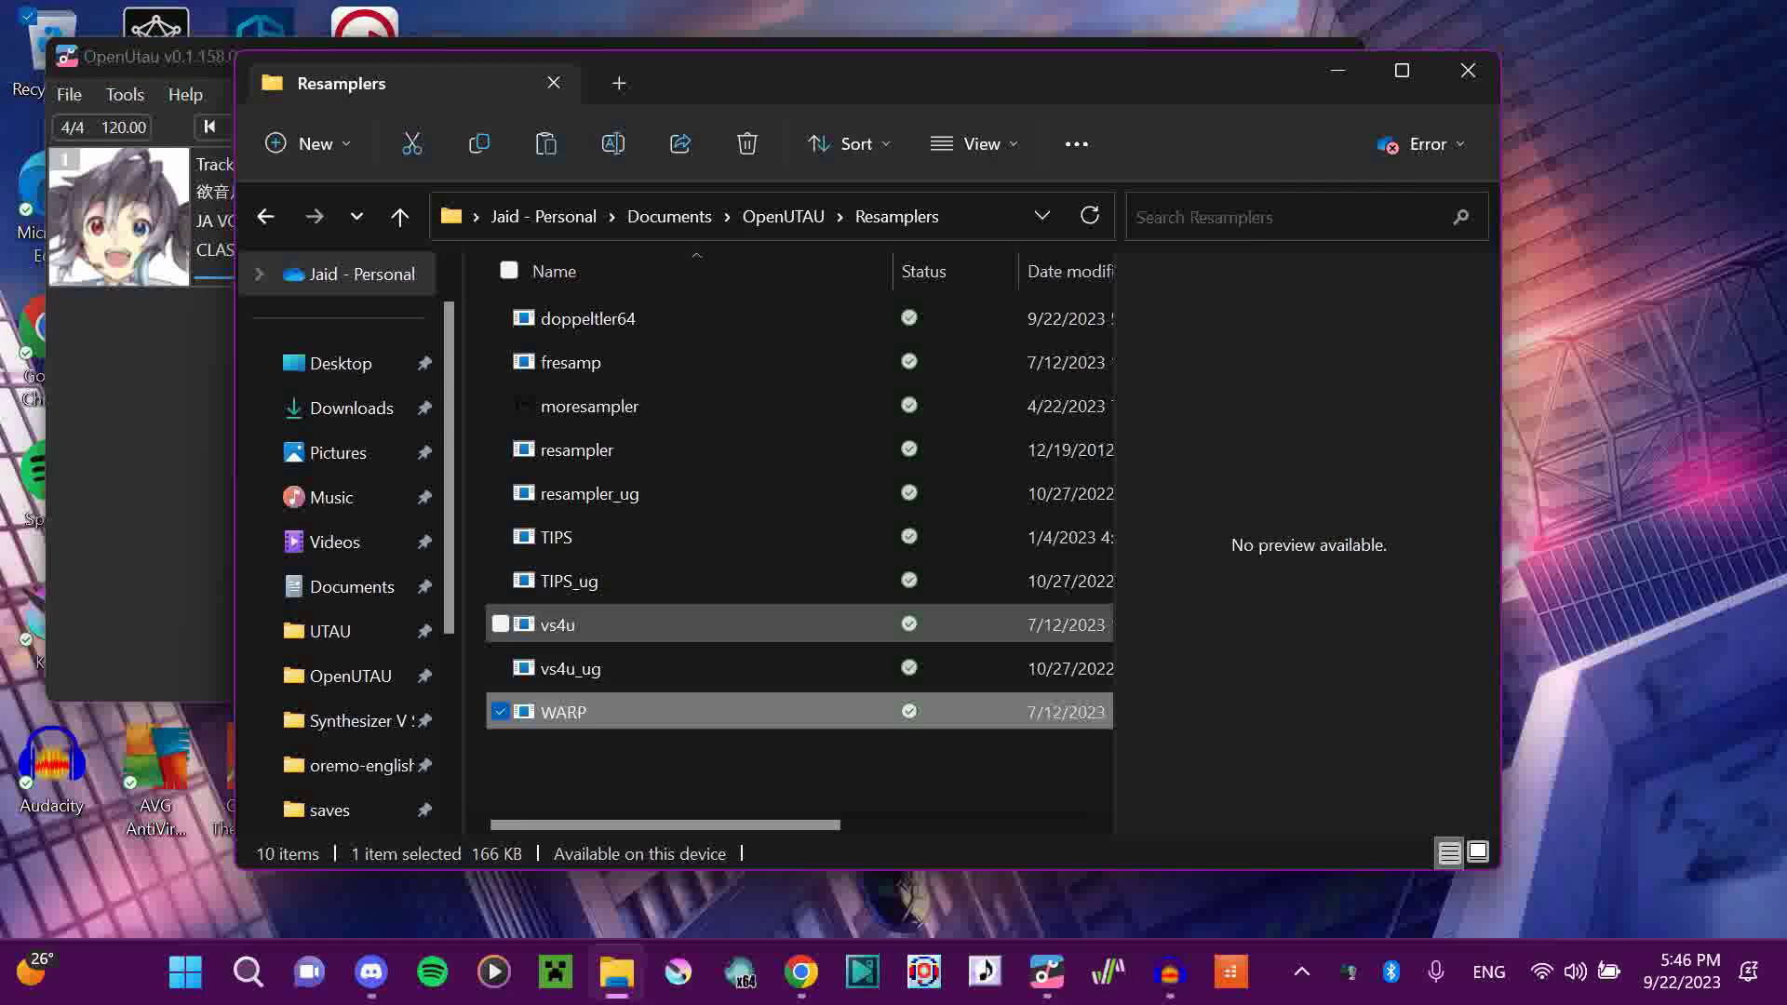
left_click(577, 451)
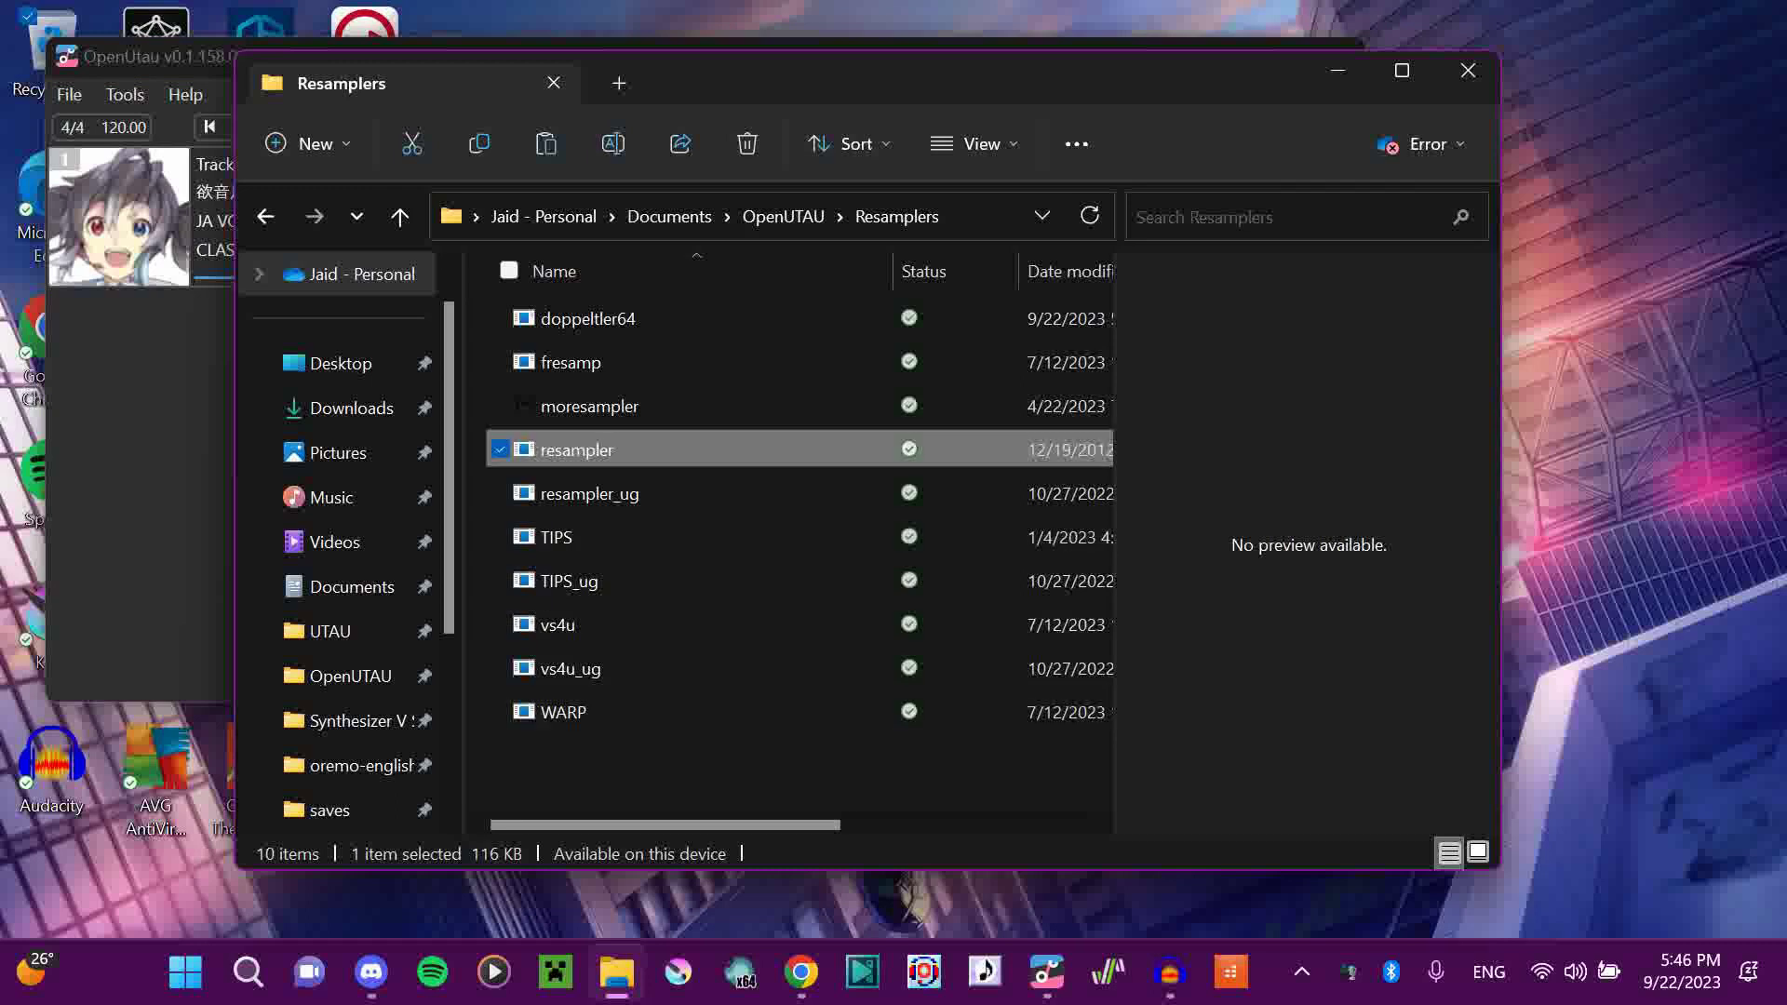
- Go up to the OpenUTAU folder and inspect its Wavtools, Resamplers and Templates folders
left_click(784, 217)
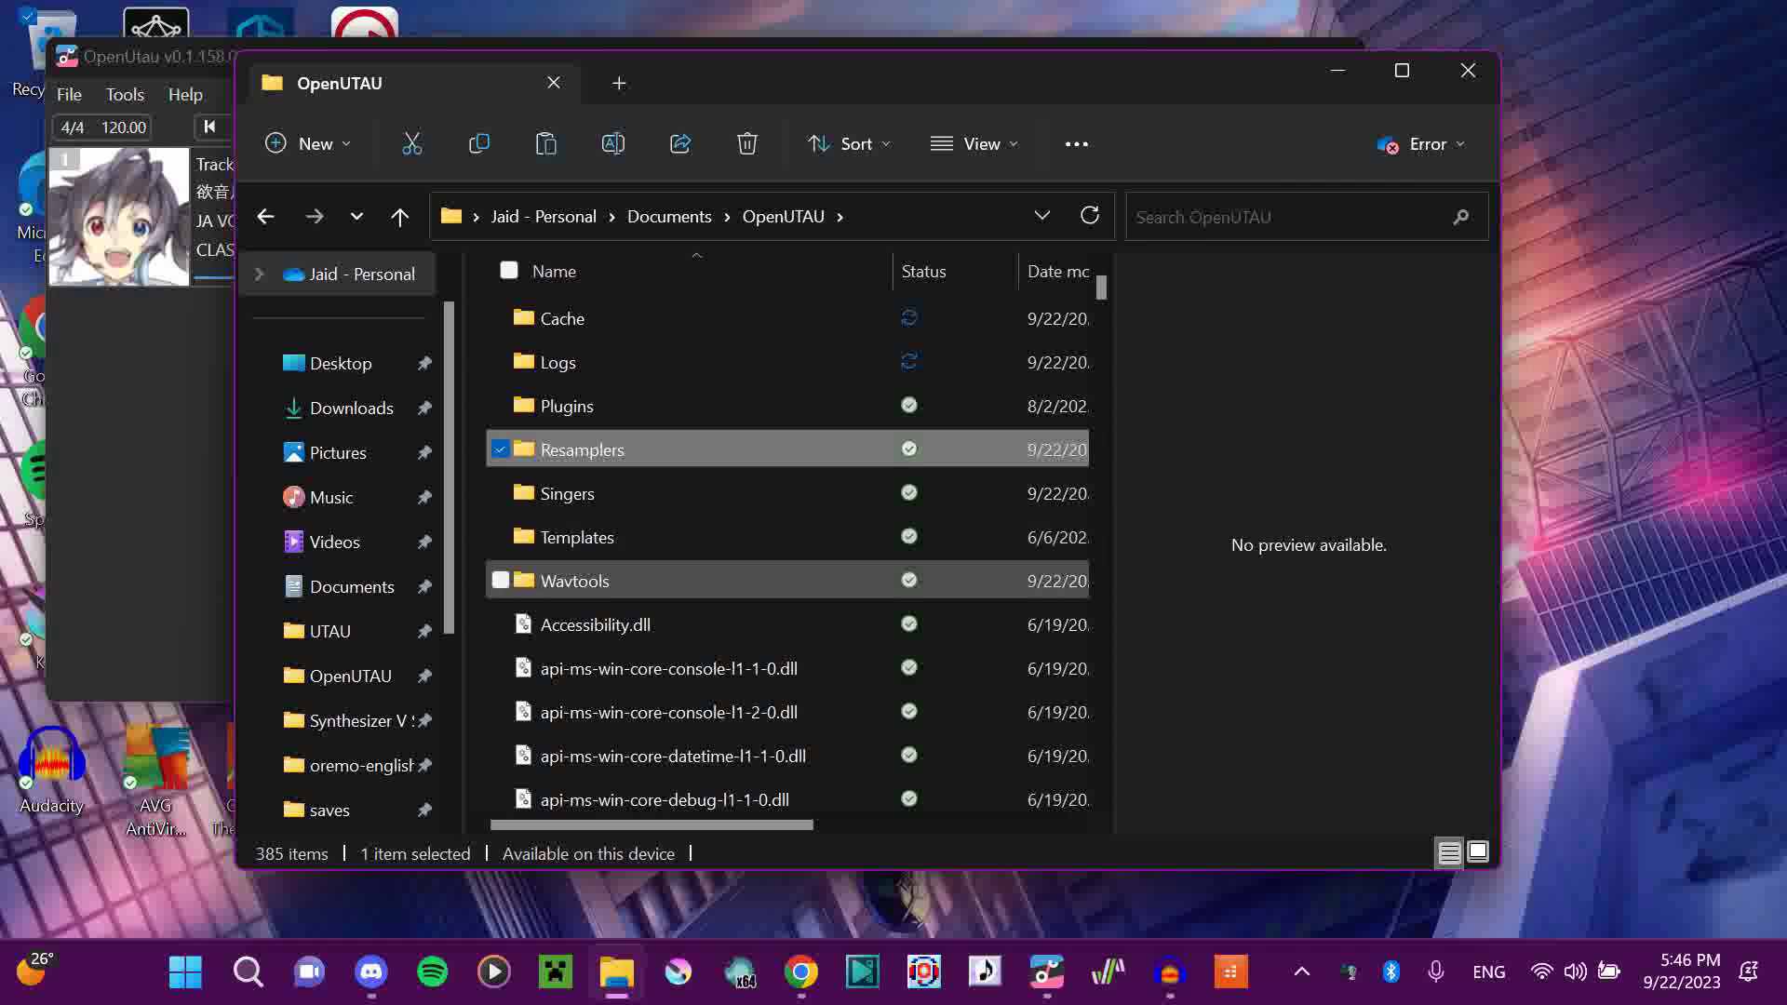
left_click(576, 582)
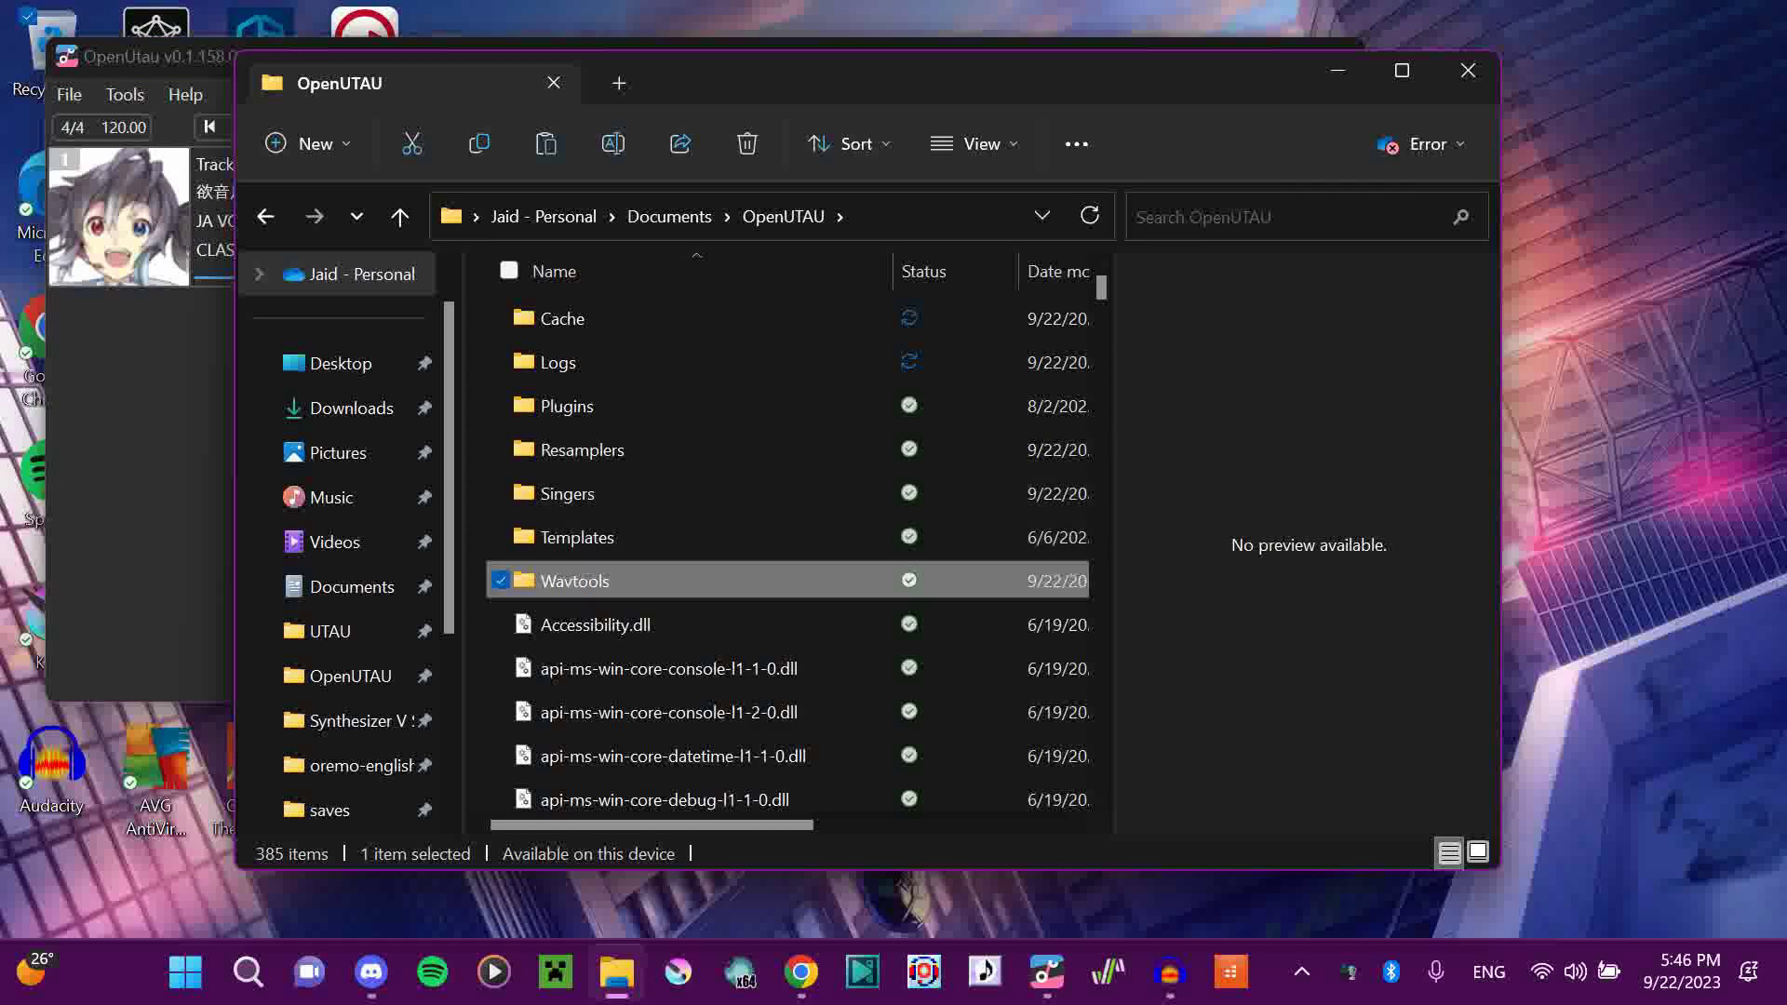
left_click(575, 581, "ctrl")
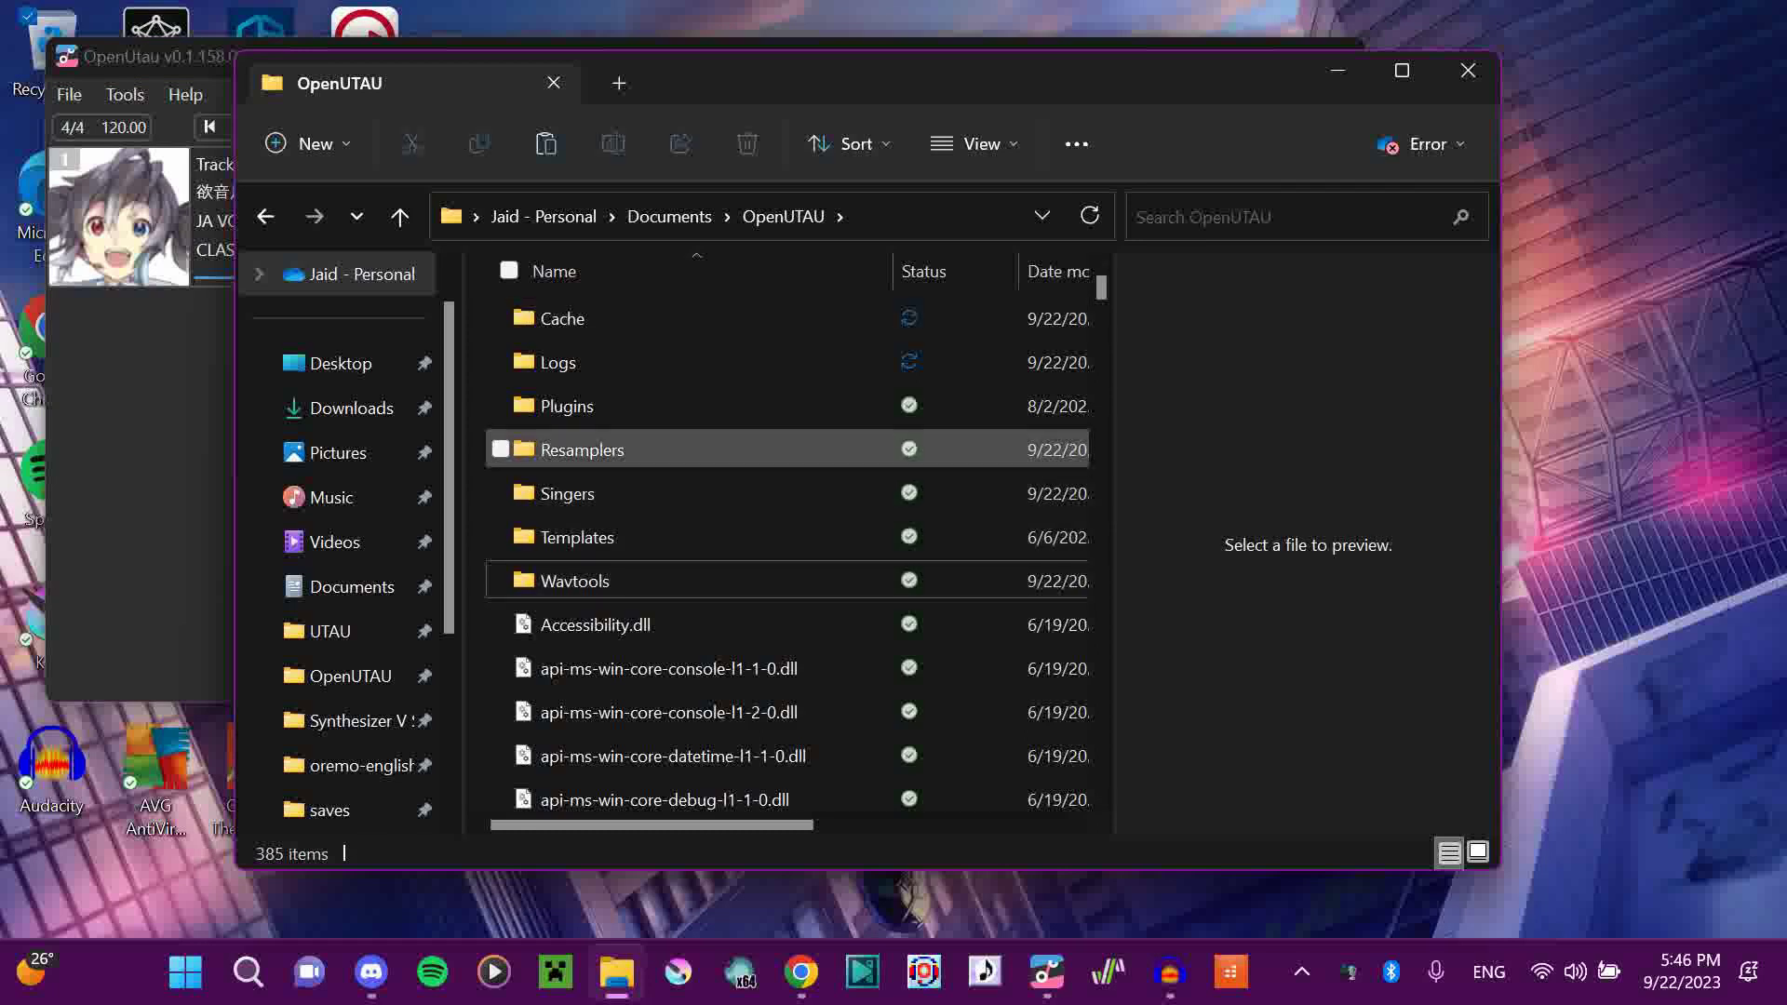
left_click(582, 448)
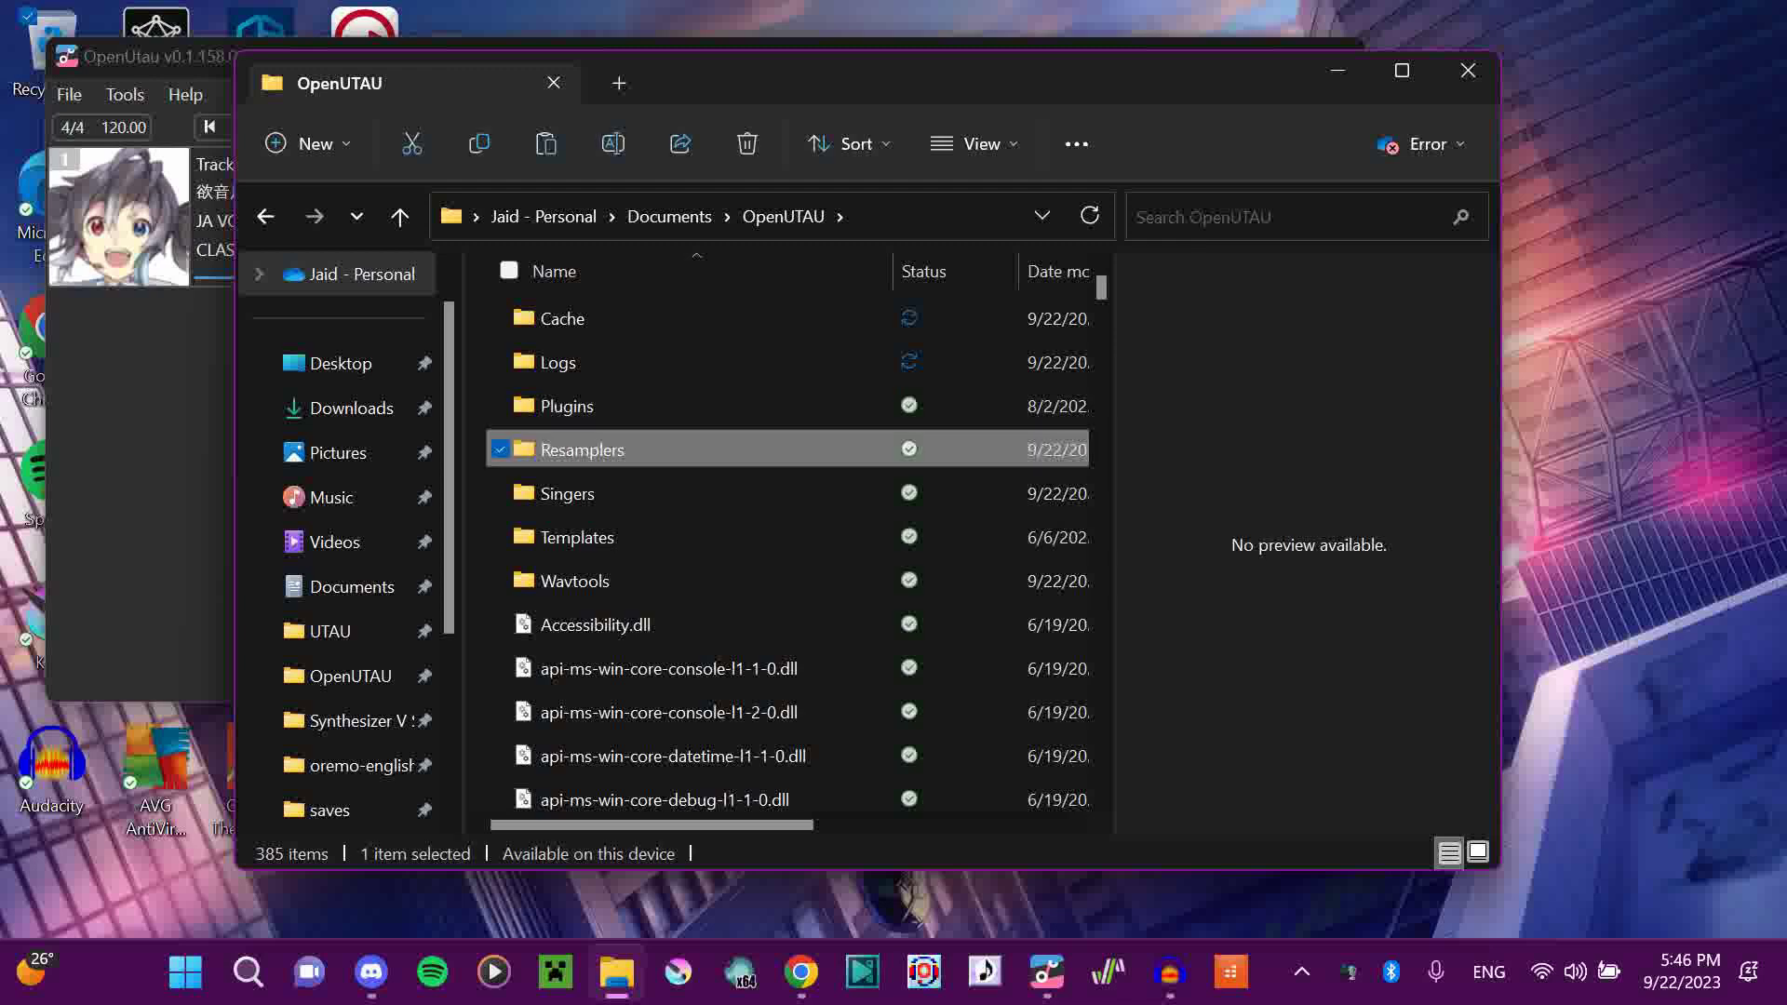
left_click(577, 537)
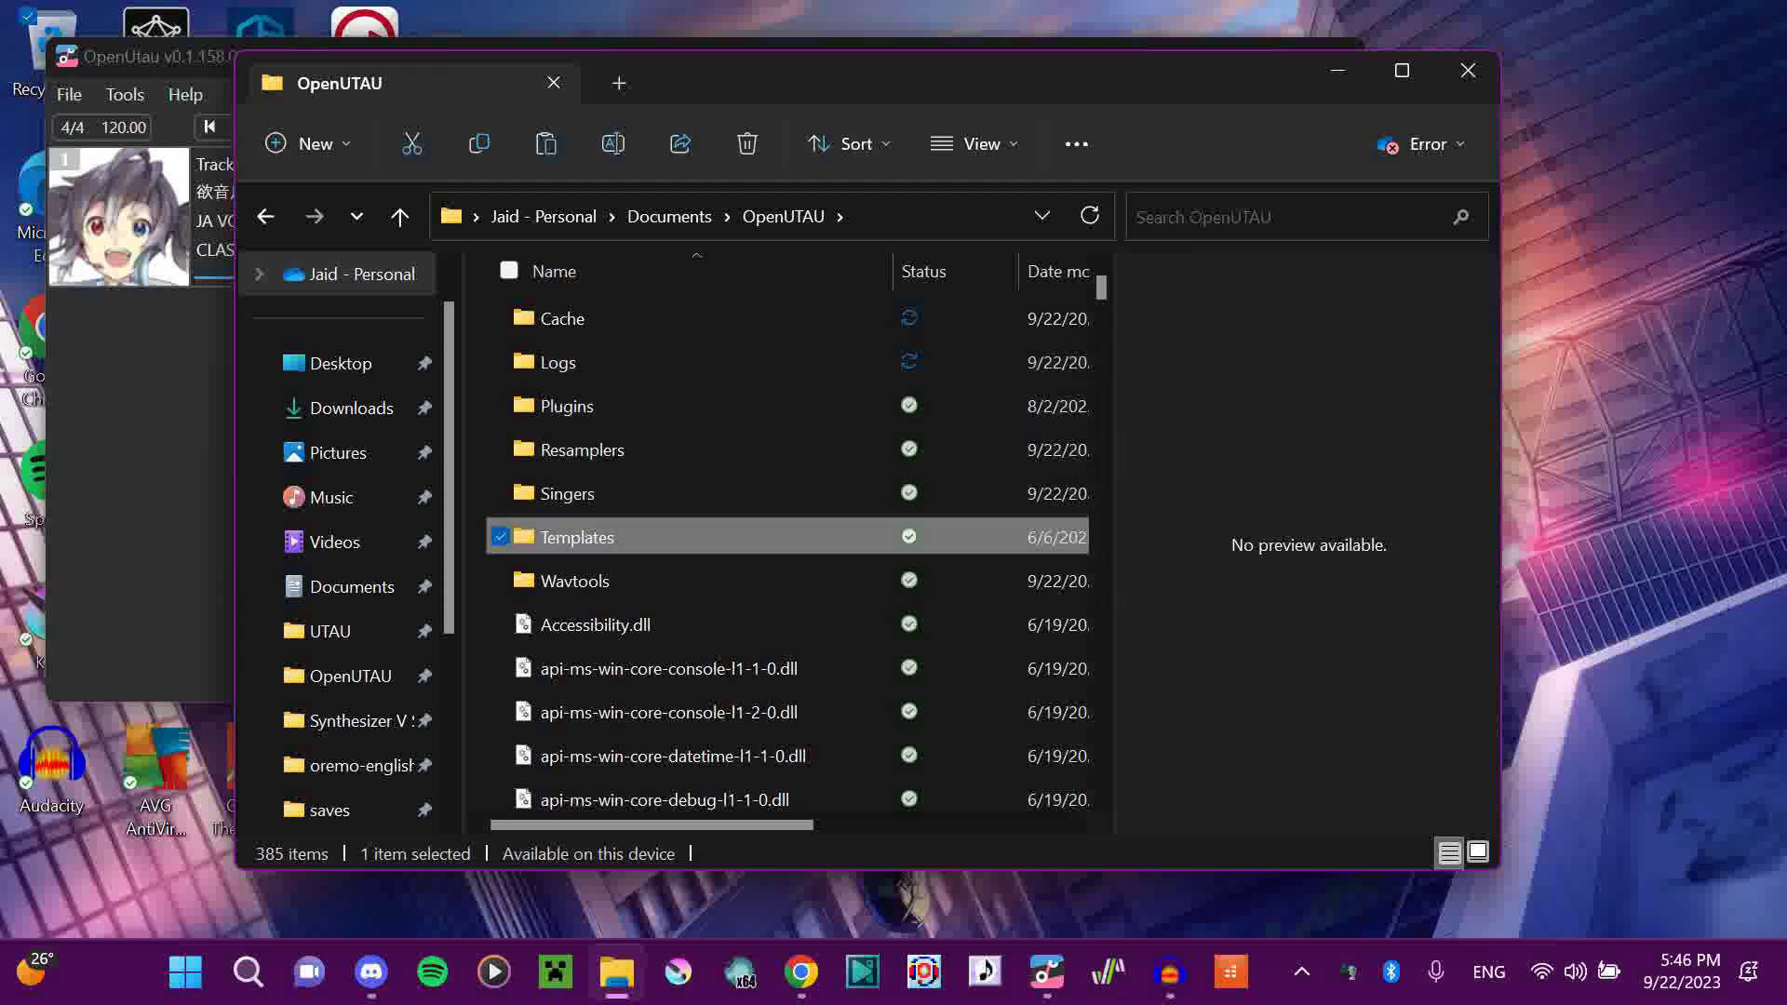
left_click(727, 831)
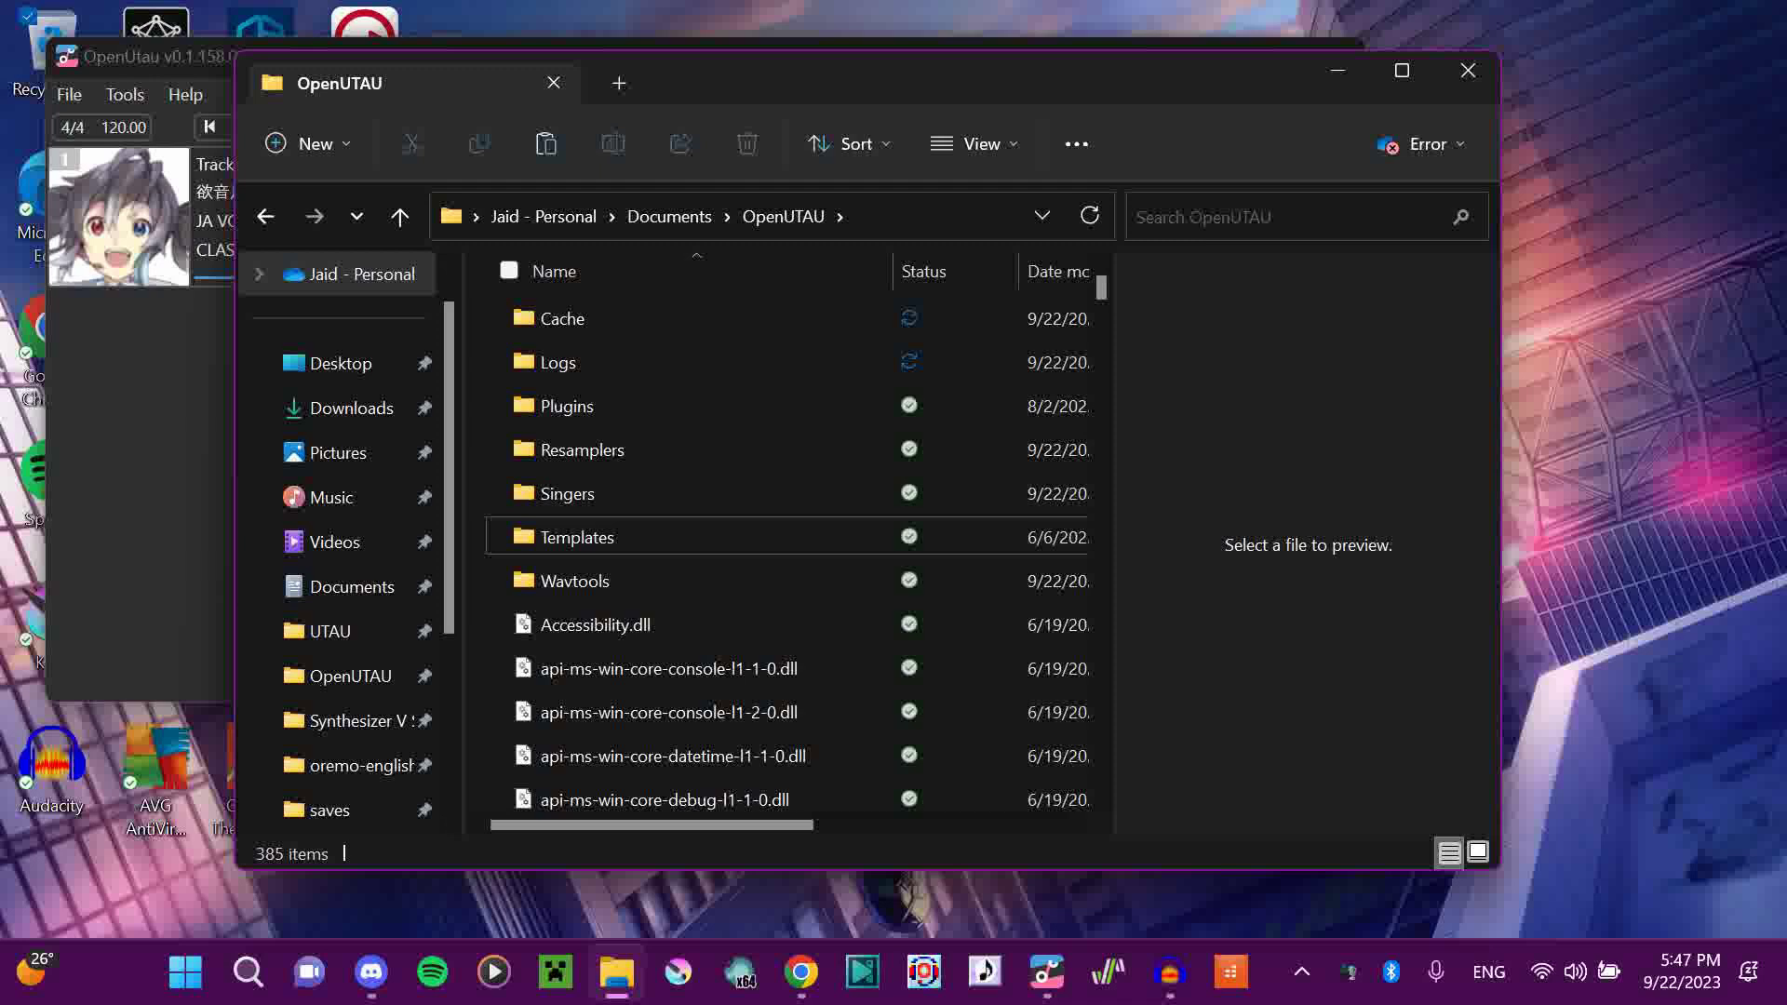
- Bring OpenUtau to the front, showing Track1 with the 欲音ルコ♀虹色歌連続音Ver.1.00 voicebank
left_click(139, 418)
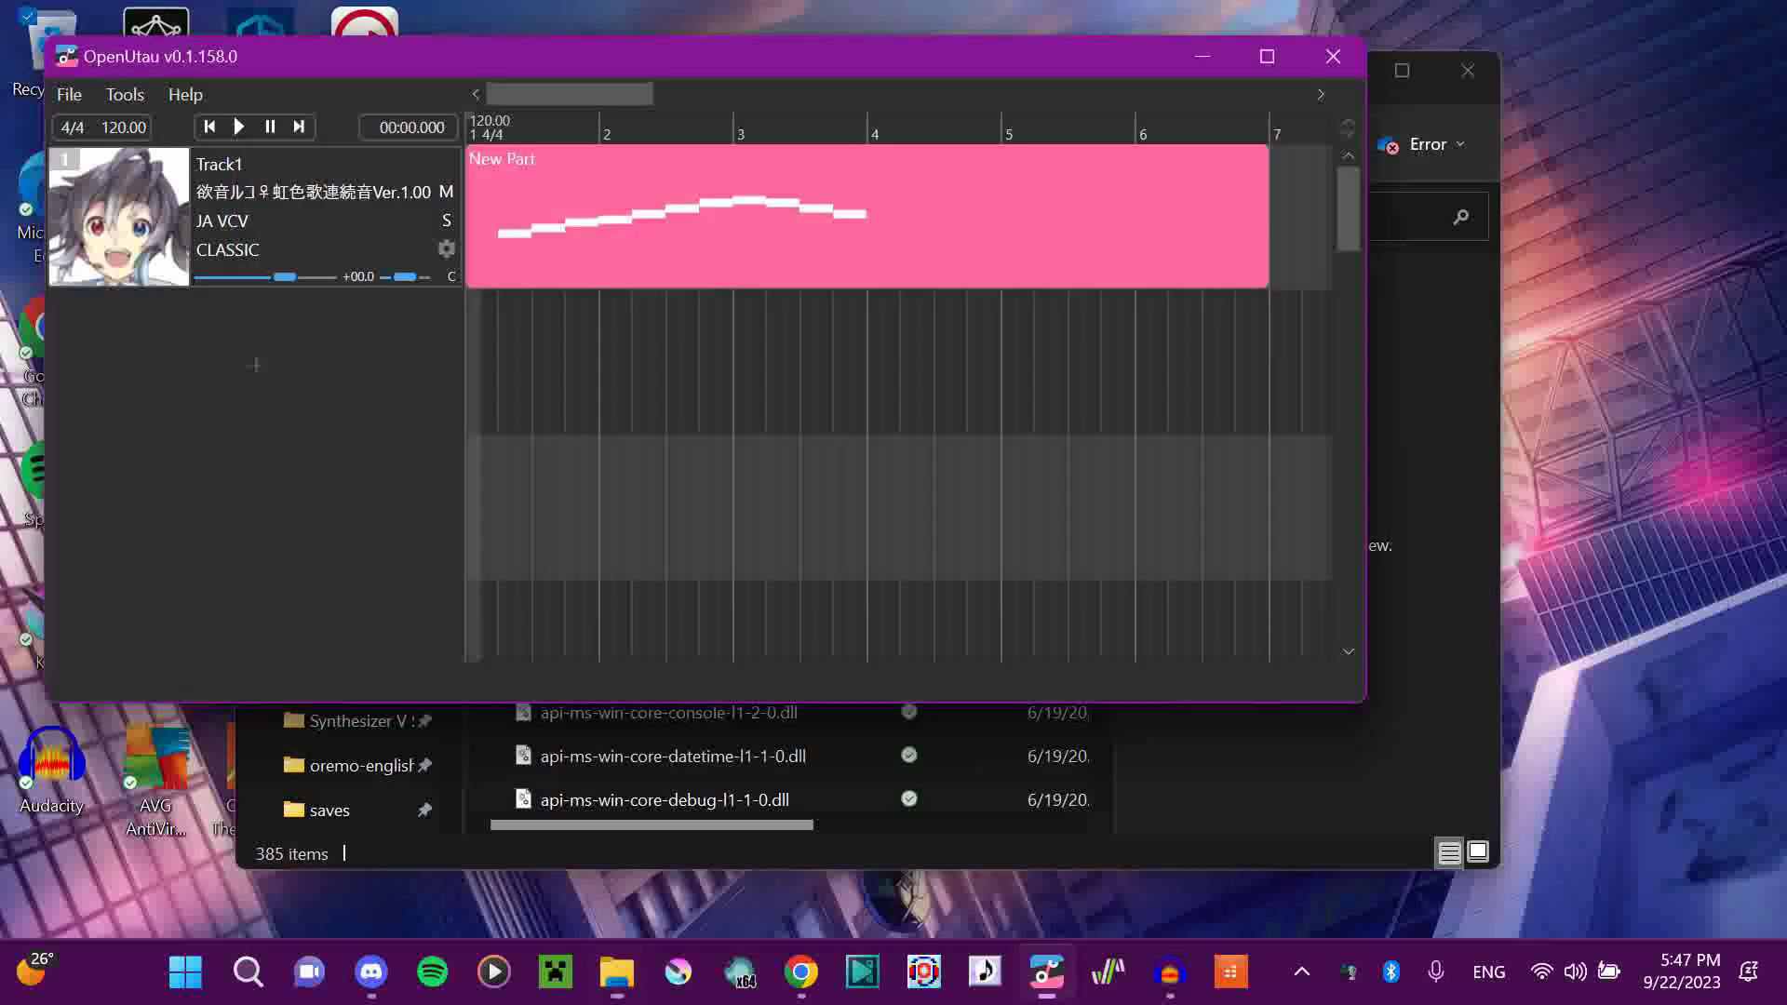